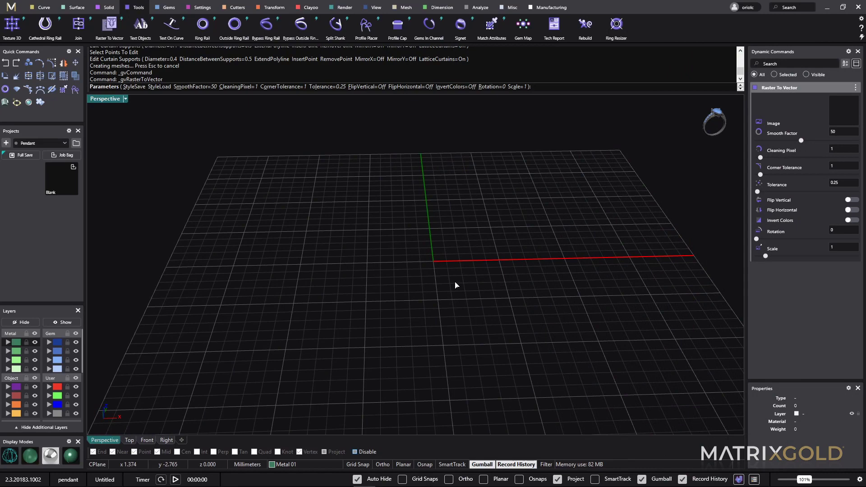
Restart the Raster To Vector command and load the "shapes" picture from the Pictures folder
{"action": "right_click_drag", "start_coordinate": [449, 272], "coordinate": [453, 294]}
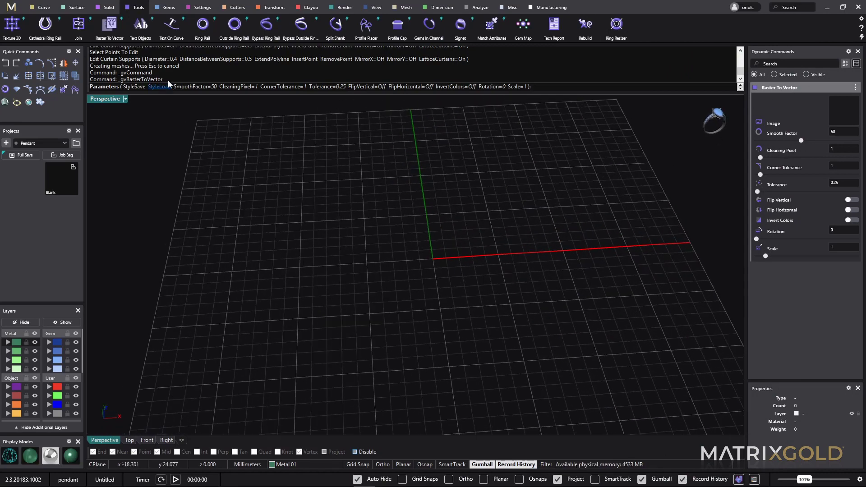
{"action": "key", "text": "Escape"}
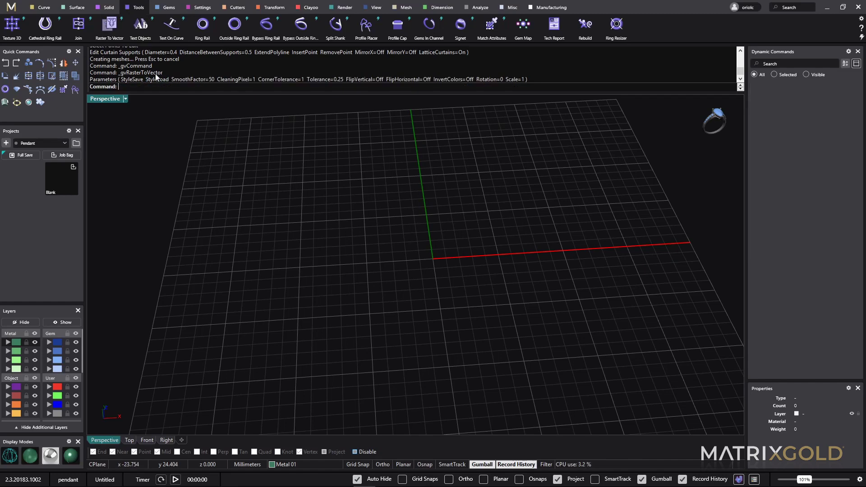
{"action": "left_click", "coordinate": [109, 29]}
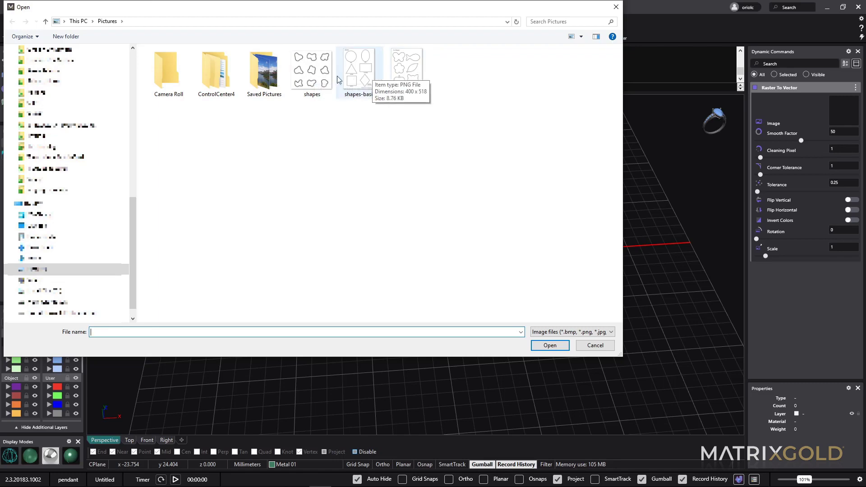
{"action": "left_click", "coordinate": [316, 73]}
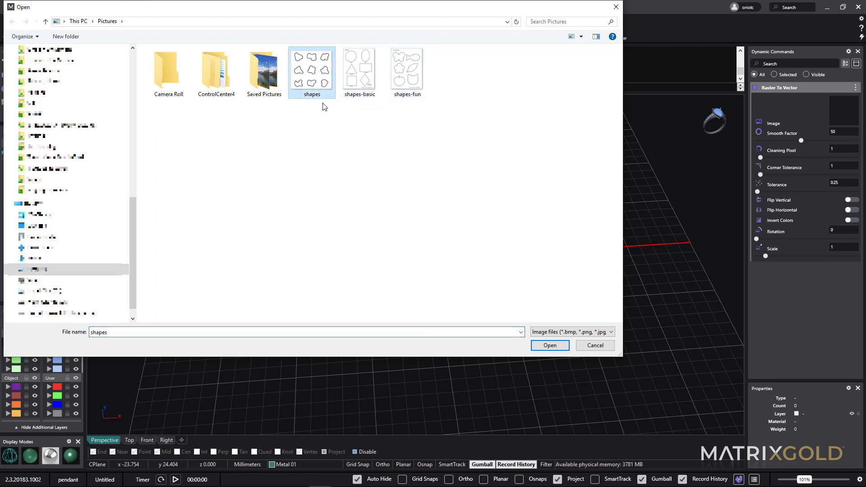
{"action": "left_click", "coordinate": [549, 345]}
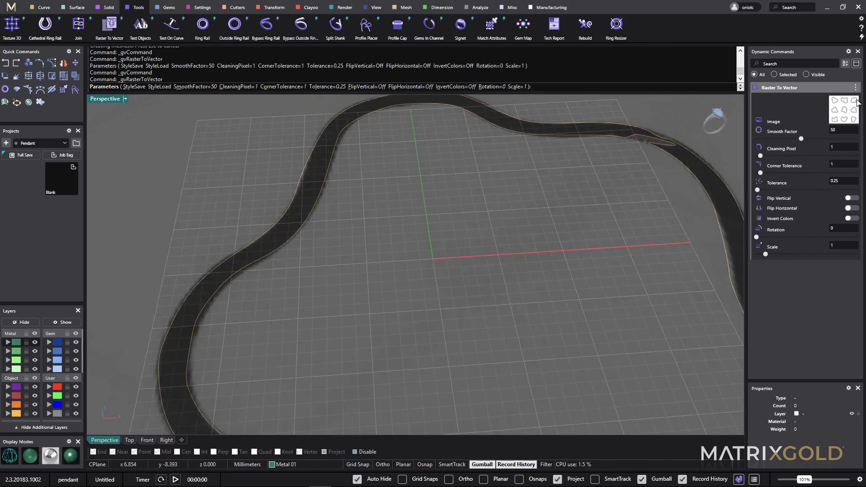
Turn on Invert Colors for the image trace and complete the raster-to-vector conversion
{"action": "scroll", "coordinate": [514, 267], "scroll_direction": "down", "scroll_amount": 5}
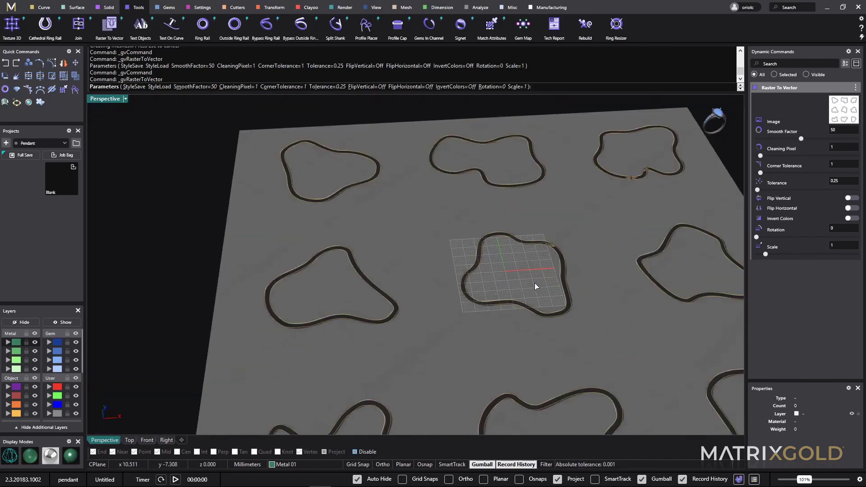
{"action": "scroll", "coordinate": [535, 283], "scroll_direction": "down", "scroll_amount": 6}
{"action": "right_click_drag", "start_coordinate": [473, 261], "coordinate": [470, 303]}
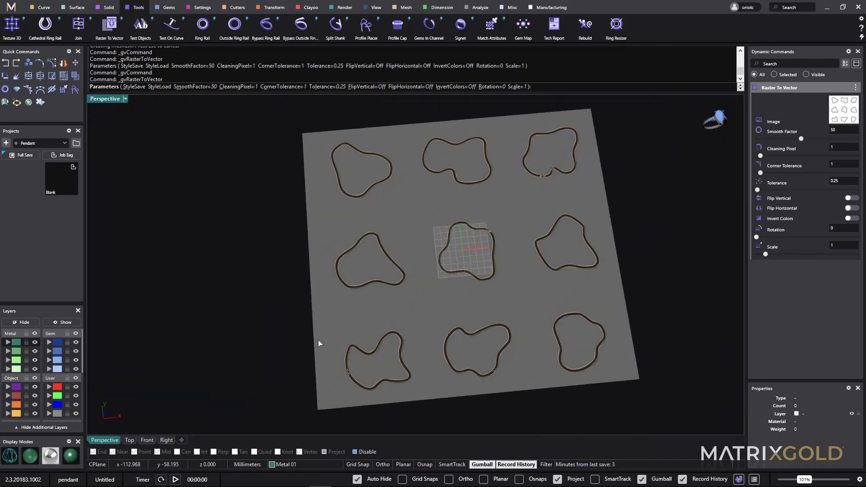
{"action": "scroll", "coordinate": [360, 315], "scroll_direction": "up", "scroll_amount": 3}
{"action": "scroll", "coordinate": [586, 216], "scroll_direction": "up", "scroll_amount": 2}
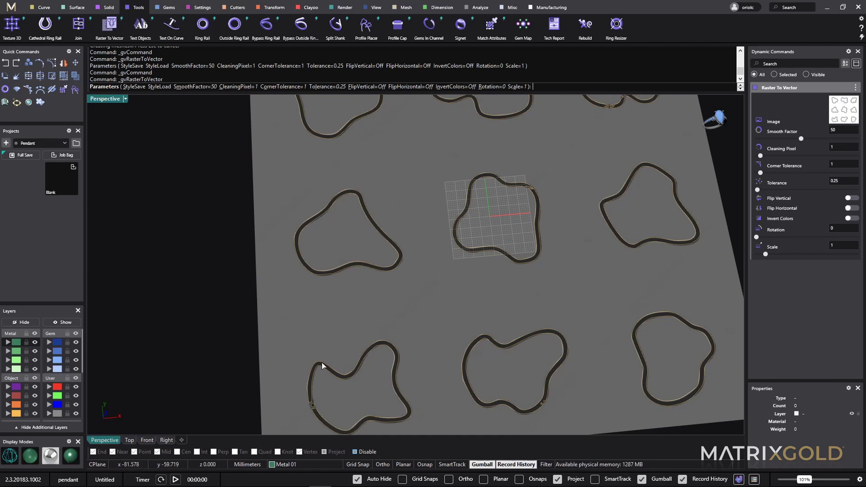
{"action": "scroll", "coordinate": [315, 396], "scroll_direction": "up", "scroll_amount": 3}
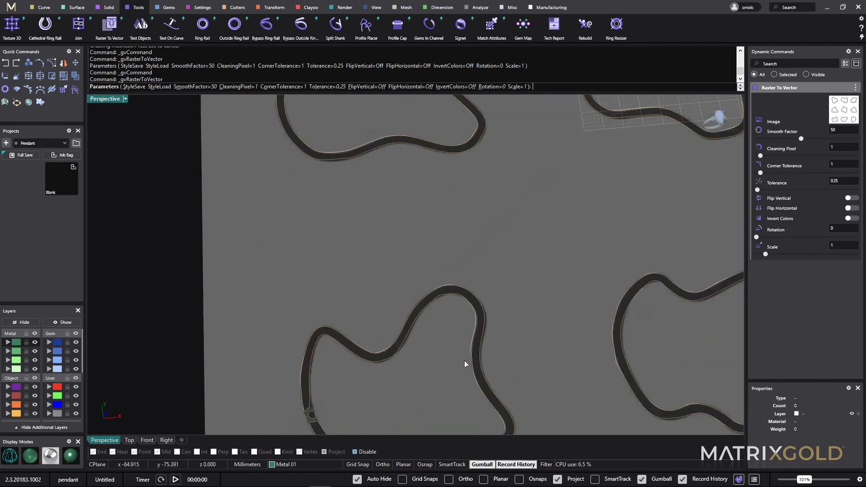
{"action": "left_click", "coordinate": [848, 218]}
{"action": "scroll", "coordinate": [522, 257], "scroll_direction": "down", "scroll_amount": 5}
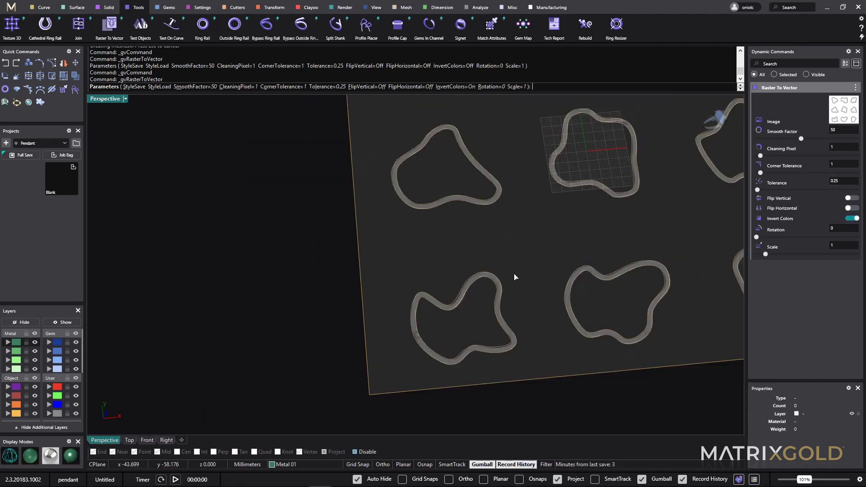
{"action": "key", "text": "Return"}
Ungroup all the traced curves and select single segments of the shape beside the center one to check them
{"action": "scroll", "coordinate": [391, 268], "scroll_direction": "down", "scroll_amount": 3}
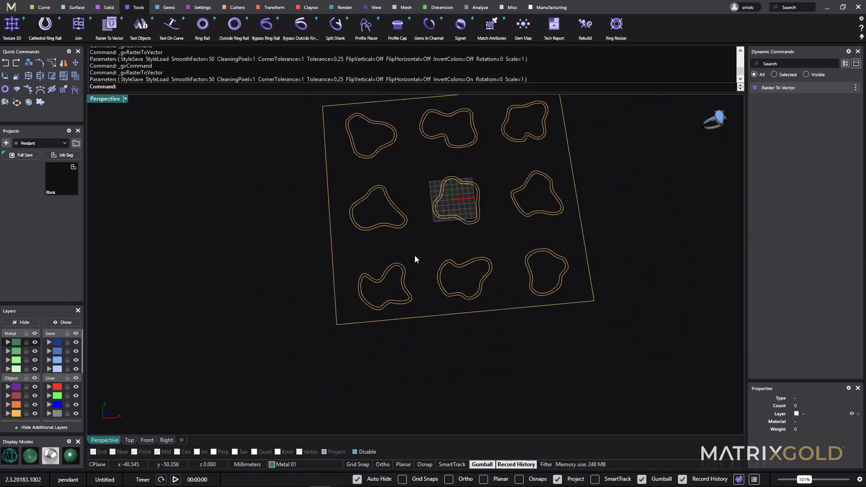
{"action": "right_click_drag", "start_coordinate": [413, 257], "coordinate": [547, 273]}
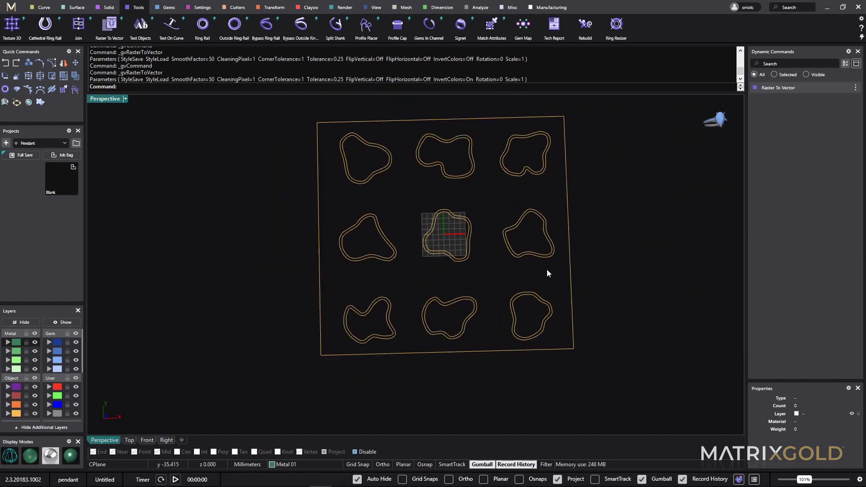
{"action": "key", "text": "ctrl+a"}
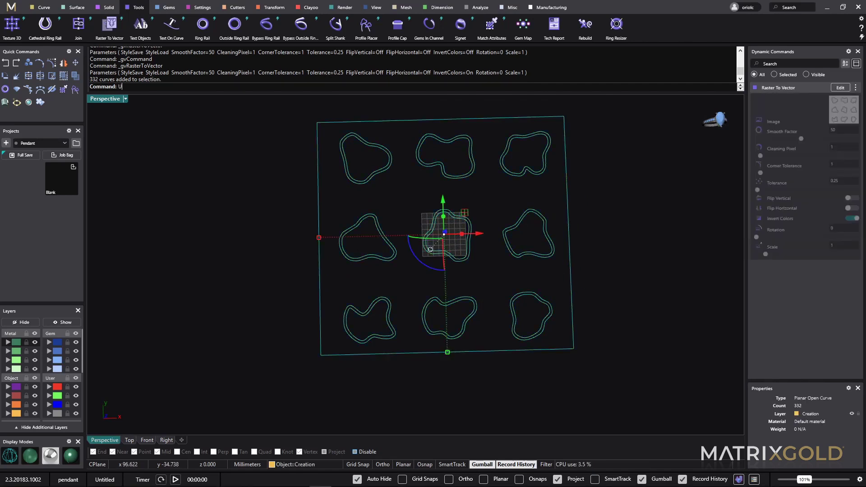
{"action": "type", "text": "Ungroup"}
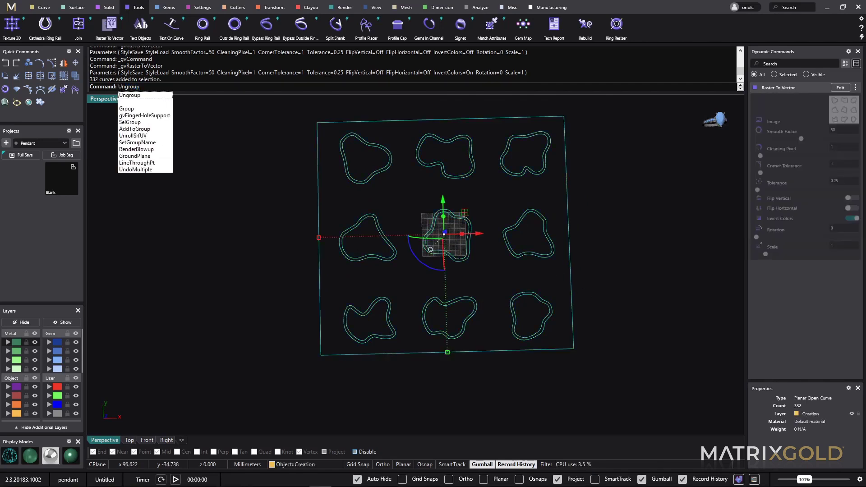
{"action": "key", "text": "Return"}
{"action": "key", "text": "Escape"}
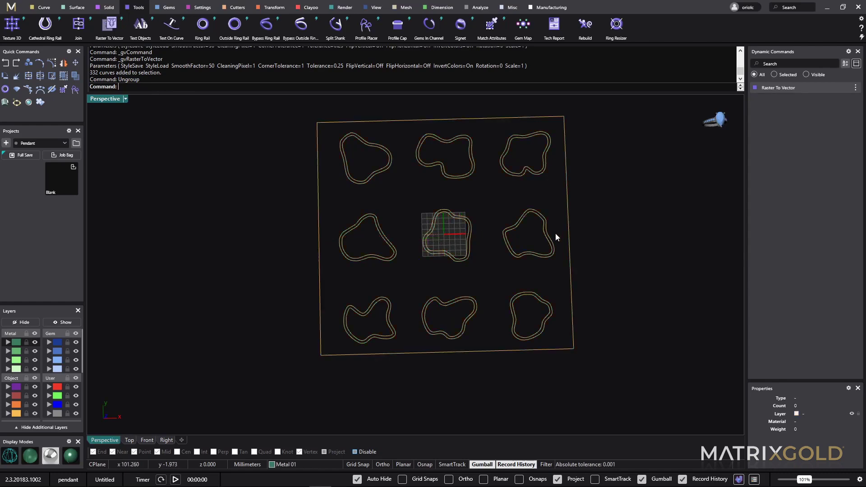
{"action": "scroll", "coordinate": [542, 224], "scroll_direction": "up", "scroll_amount": 4}
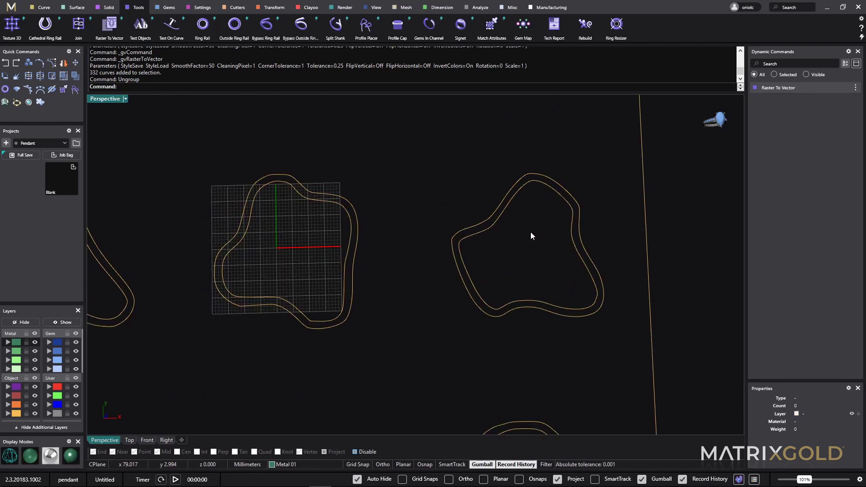
{"action": "left_click", "coordinate": [515, 199]}
{"action": "left_click", "coordinate": [495, 269]}
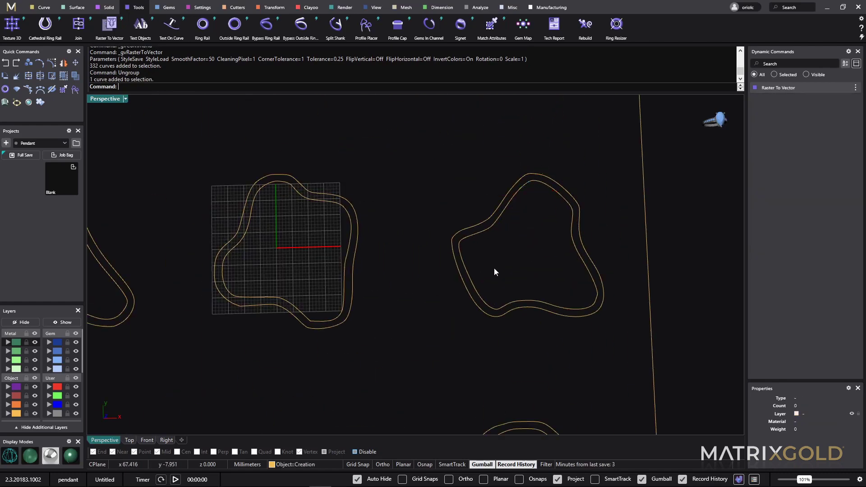
{"action": "left_click", "coordinate": [482, 230]}
{"action": "key", "text": "Escape"}
Join all the traced curve segments into closed curves
{"action": "scroll", "coordinate": [537, 253], "scroll_direction": "down", "scroll_amount": 6}
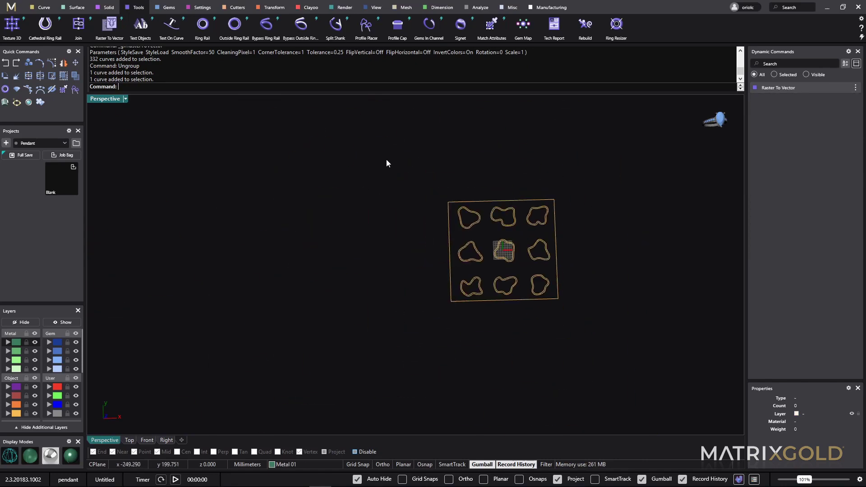
{"action": "left_click_drag", "start_coordinate": [387, 155], "coordinate": [581, 335]}
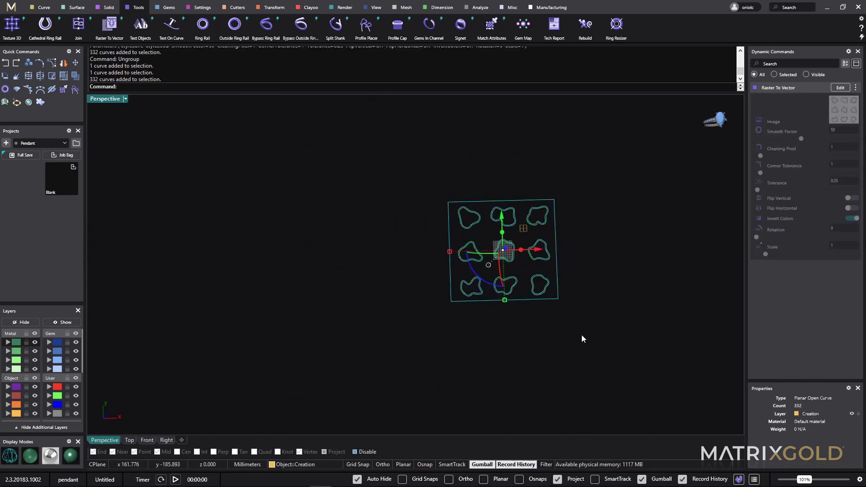
{"action": "type", "text": "j"}
{"action": "key", "text": "Return"}
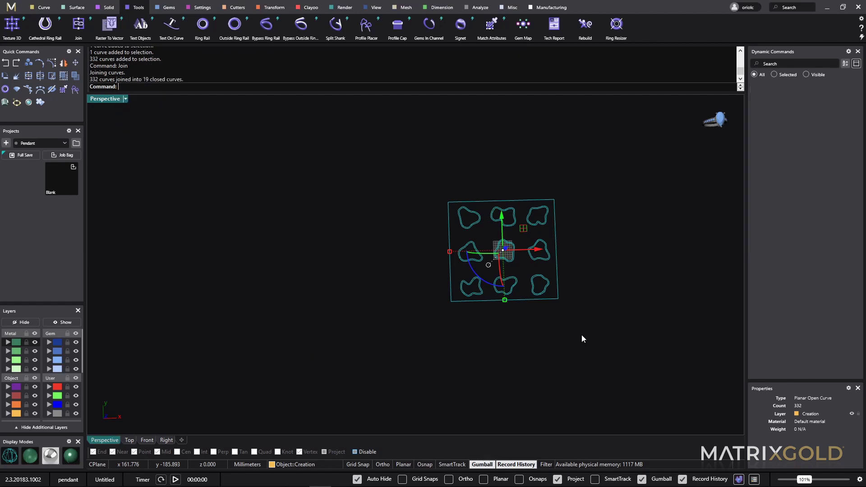
{"action": "key", "text": "Escape"}
Select the center shape's outline to check the joined curve, and delete the rectangular border around the nine shapes
{"action": "scroll", "coordinate": [511, 246], "scroll_direction": "up", "scroll_amount": 9}
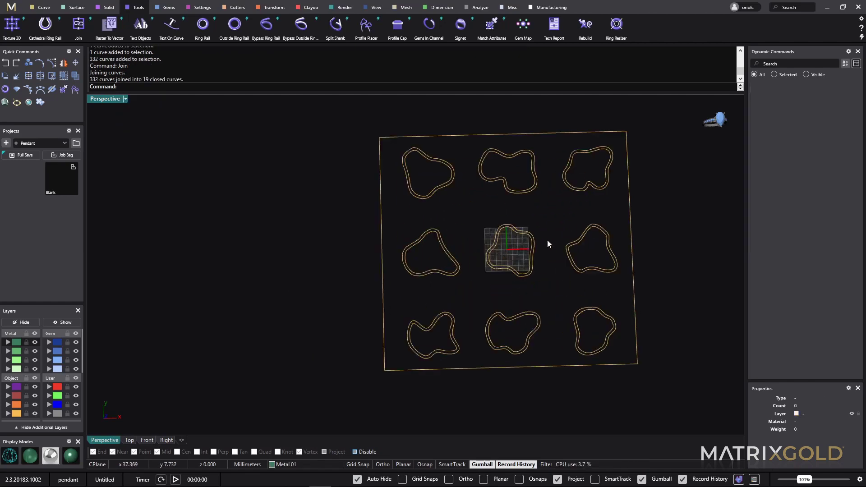
{"action": "left_click", "coordinate": [521, 234]}
{"action": "scroll", "coordinate": [567, 263], "scroll_direction": "down", "scroll_amount": 8}
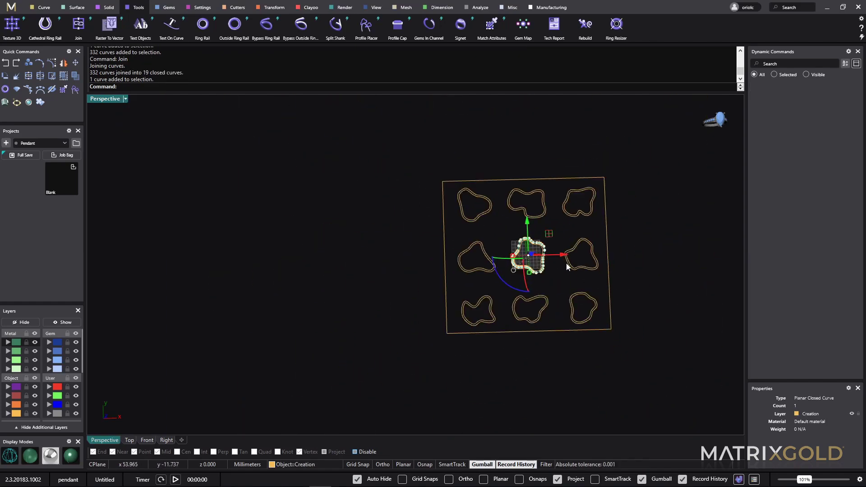
{"action": "key", "text": "Escape"}
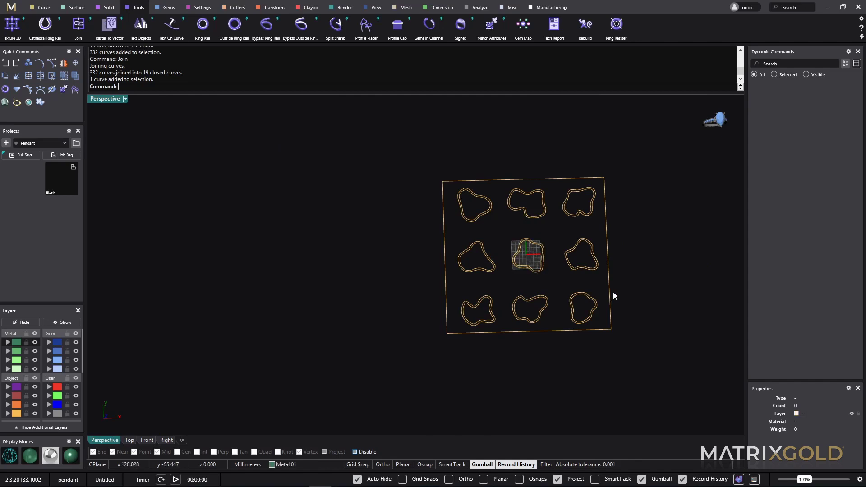
{"action": "left_click", "coordinate": [611, 294]}
{"action": "key", "text": "Delete"}
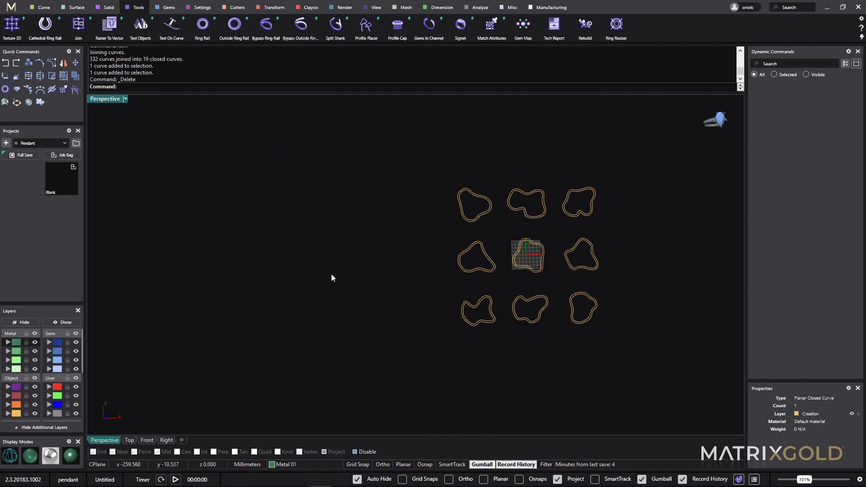
Scale all the shape outlines down uniformly to slightly larger than the construction grid
{"action": "left_click_drag", "start_coordinate": [410, 155], "coordinate": [609, 345]}
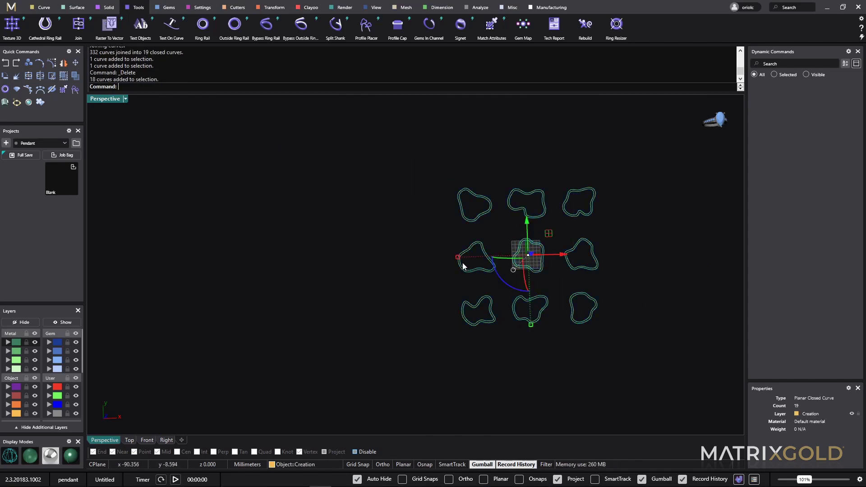
{"action": "left_click_drag", "start_coordinate": [458, 257], "coordinate": [509, 263]}
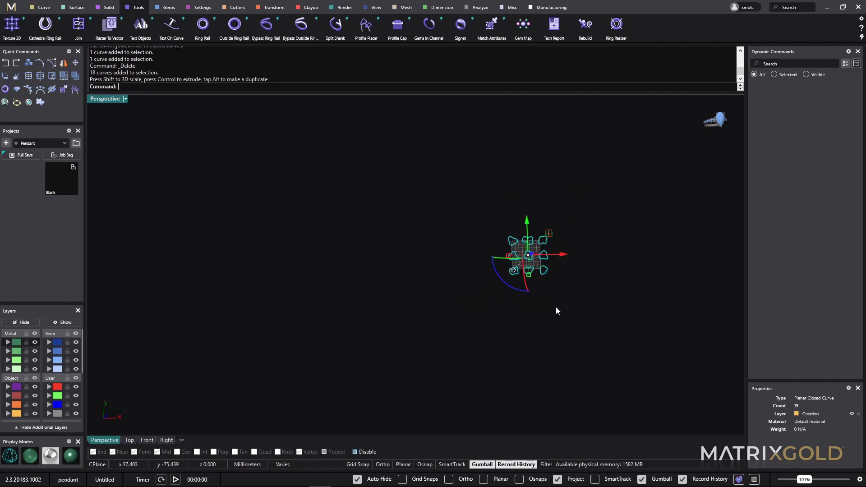
{"action": "scroll", "coordinate": [496, 209], "scroll_direction": "up", "scroll_amount": 6}
{"action": "right_click_drag", "start_coordinate": [546, 290], "coordinate": [411, 198], "text": "shift"}
{"action": "scroll", "coordinate": [482, 277], "scroll_direction": "up", "scroll_amount": 4}
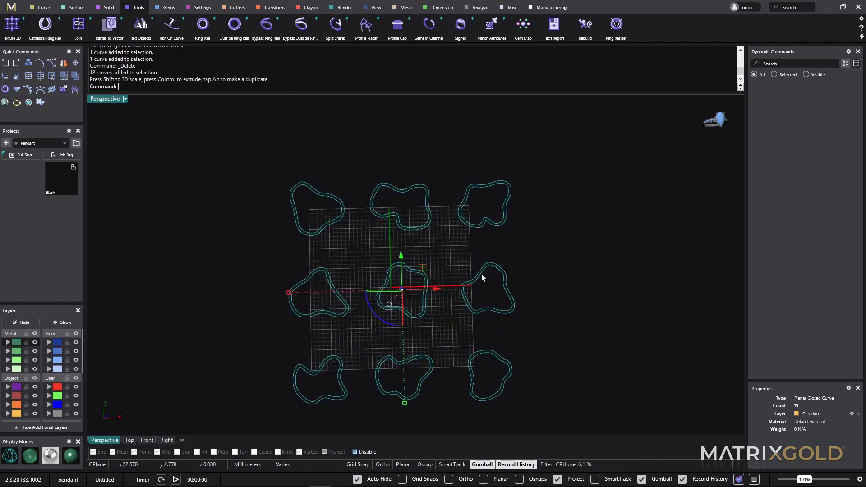
{"action": "right_click_drag", "start_coordinate": [526, 293], "coordinate": [588, 303], "text": "shift"}
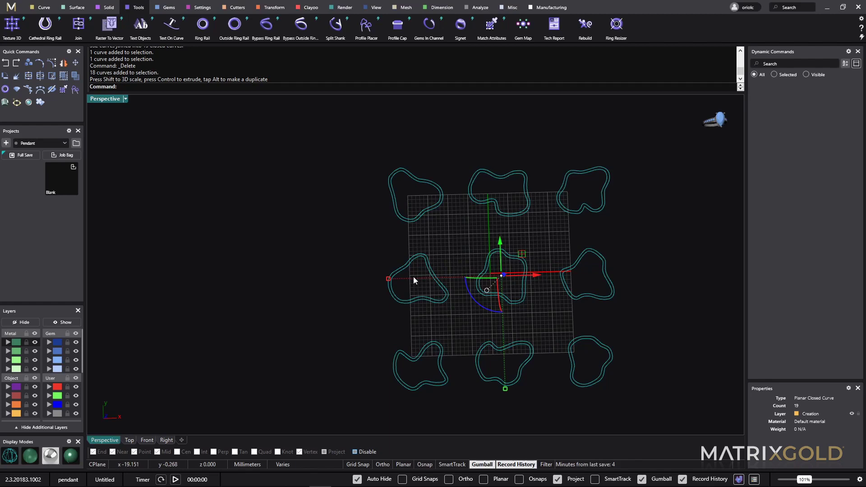
Delete the outer outline of the upper-left, middle-left and center shapes, keeping one curve for each
{"action": "scroll", "coordinate": [417, 202], "scroll_direction": "up", "scroll_amount": 5}
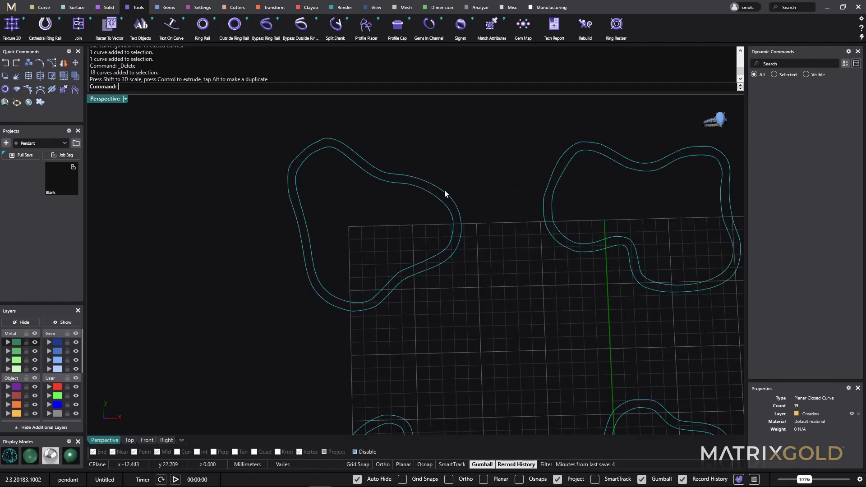
{"action": "left_click", "coordinate": [445, 192]}
{"action": "key", "text": "Delete"}
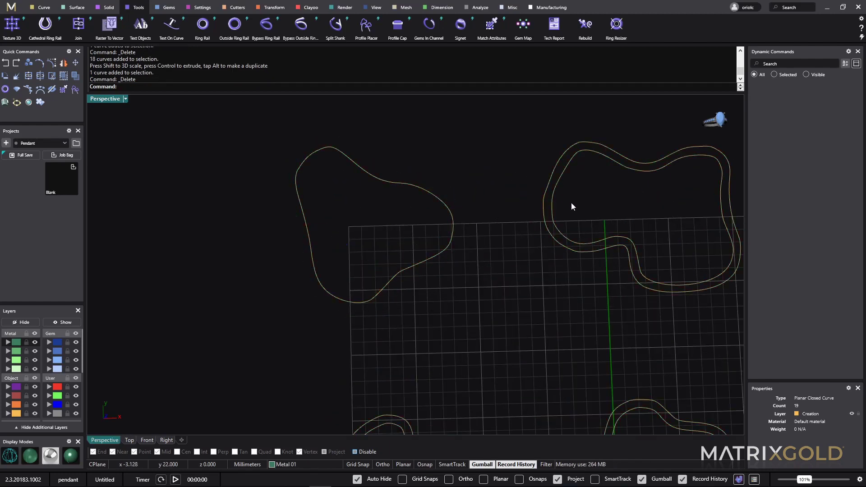
{"action": "scroll", "coordinate": [629, 225], "scroll_direction": "down", "scroll_amount": 4}
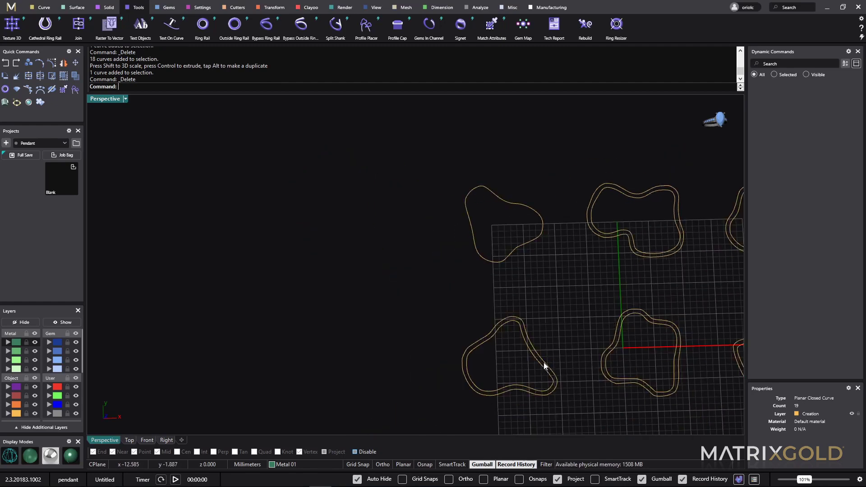
{"action": "left_click", "coordinate": [543, 361]}
{"action": "key", "text": "Delete"}
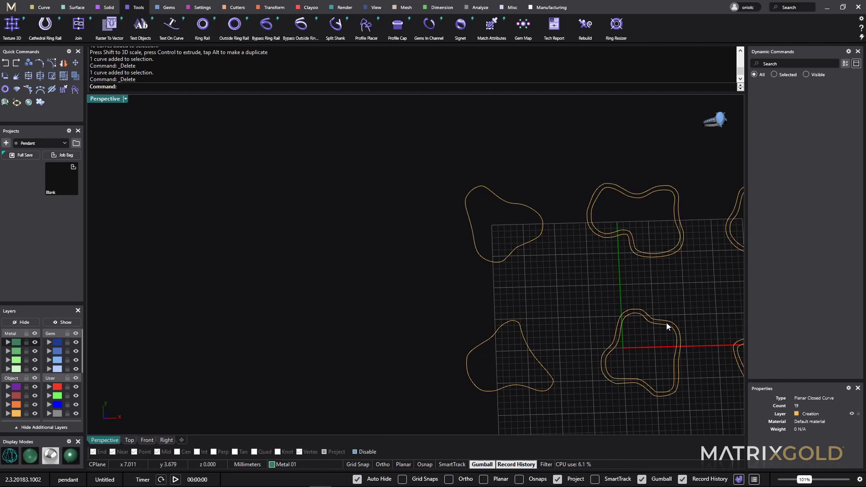
{"action": "left_click", "coordinate": [667, 326]}
{"action": "key", "text": "Delete"}
Delete the inner outline of the middle-right shape, keeping only its outer curve
{"action": "scroll", "coordinate": [685, 307], "scroll_direction": "down", "scroll_amount": 5}
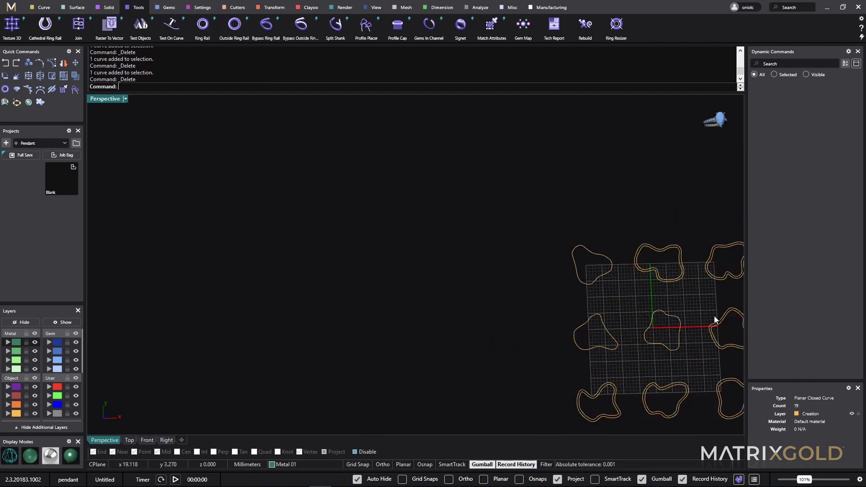
{"action": "right_click_drag", "start_coordinate": [661, 348], "coordinate": [466, 305], "text": "shift"}
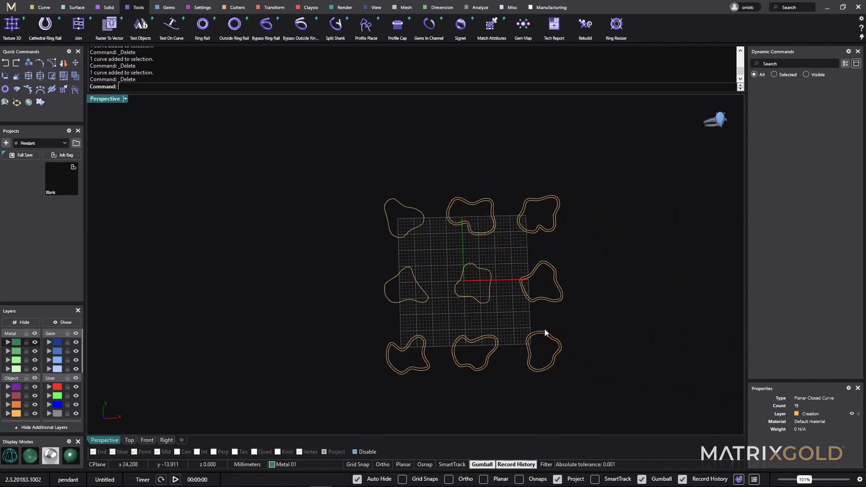
{"action": "scroll", "coordinate": [586, 283], "scroll_direction": "up", "scroll_amount": 10}
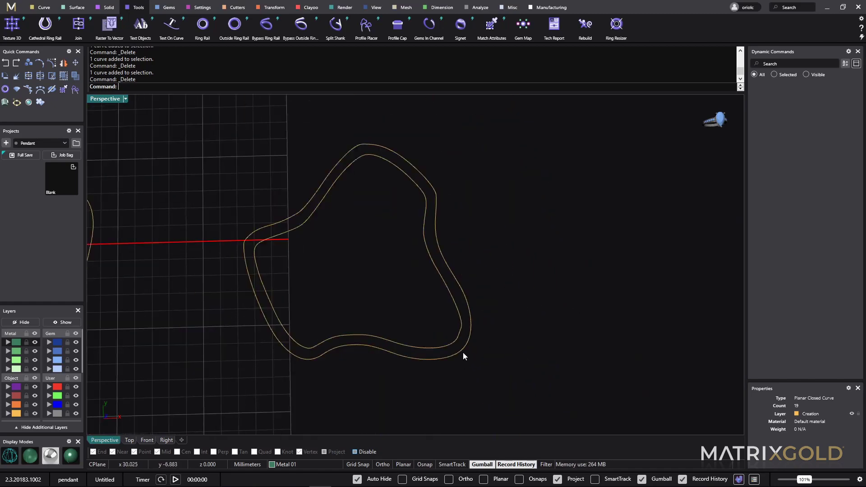
{"action": "left_click", "coordinate": [458, 339]}
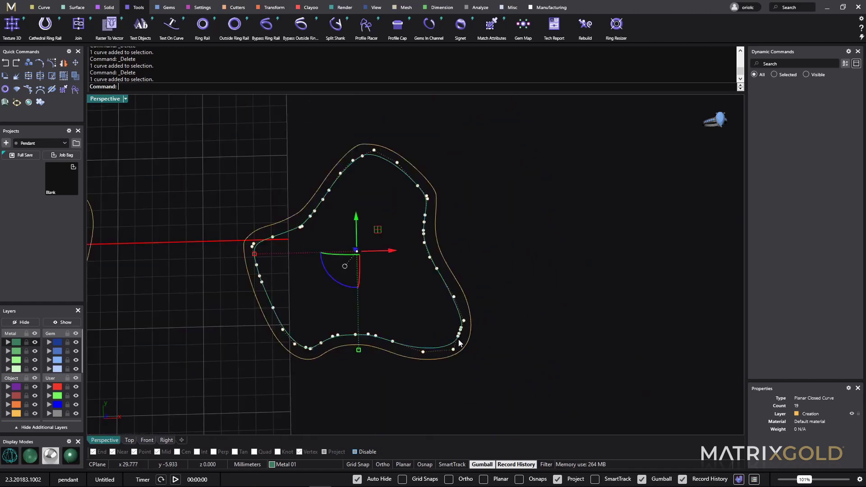
{"action": "key", "text": "Delete"}
Delete the upper-middle and upper-right shapes and the entire bottom row of shapes
{"action": "scroll", "coordinate": [469, 342], "scroll_direction": "down", "scroll_amount": 3}
{"action": "scroll", "coordinate": [479, 359], "scroll_direction": "down", "scroll_amount": 2}
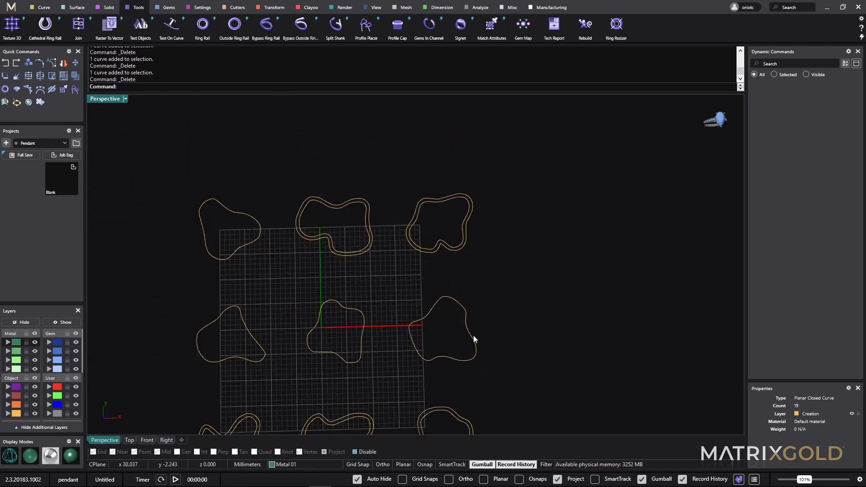
{"action": "left_click_drag", "start_coordinate": [516, 190], "coordinate": [361, 256]}
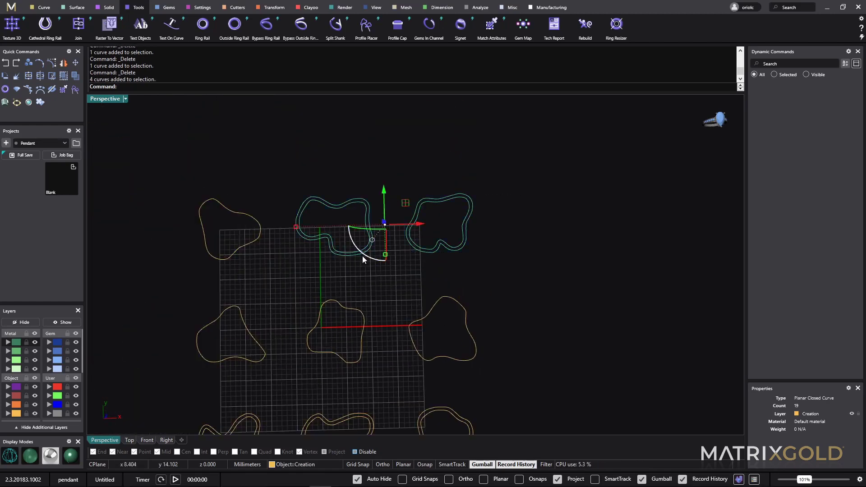
{"action": "key", "text": "Delete"}
{"action": "scroll", "coordinate": [478, 295], "scroll_direction": "down", "scroll_amount": 3}
{"action": "left_click_drag", "start_coordinate": [509, 366], "coordinate": [340, 408]}
{"action": "key", "text": "Delete"}
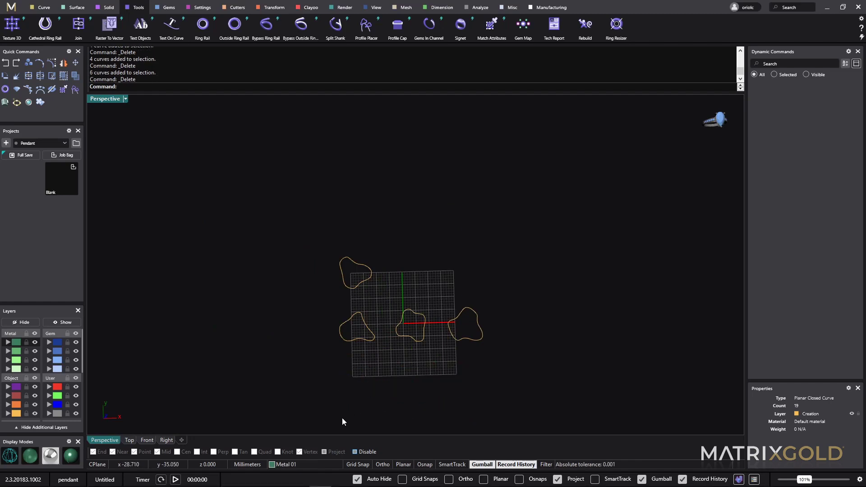
Move the four remaining shape outlines apart so each sits in its own quadrant of the construction grid
{"action": "scroll", "coordinate": [406, 311], "scroll_direction": "up", "scroll_amount": 5}
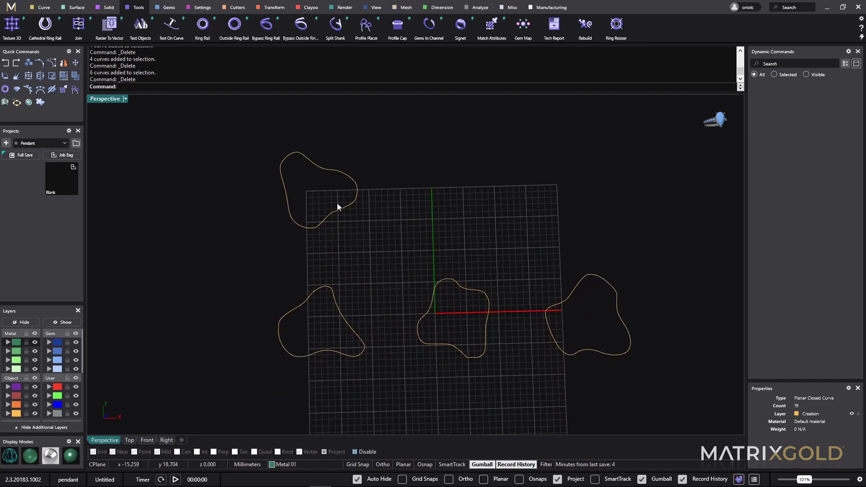
{"action": "left_click", "coordinate": [345, 211]}
{"action": "left_click_drag", "start_coordinate": [339, 166], "coordinate": [520, 222]}
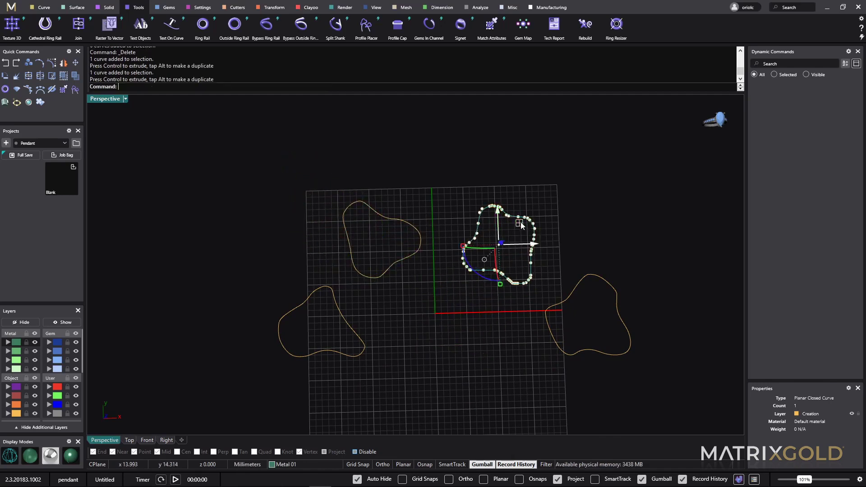
{"action": "left_click", "coordinate": [360, 352]}
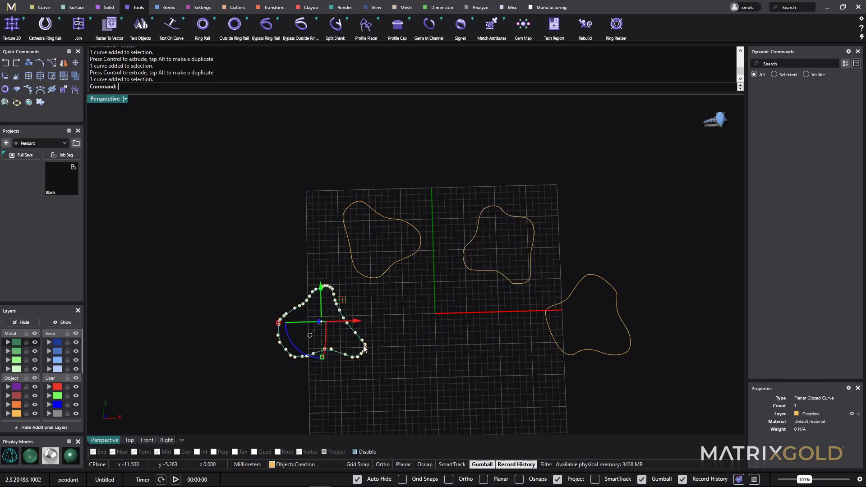
{"action": "left_click_drag", "start_coordinate": [345, 298], "coordinate": [403, 358]}
{"action": "left_click", "coordinate": [557, 348]}
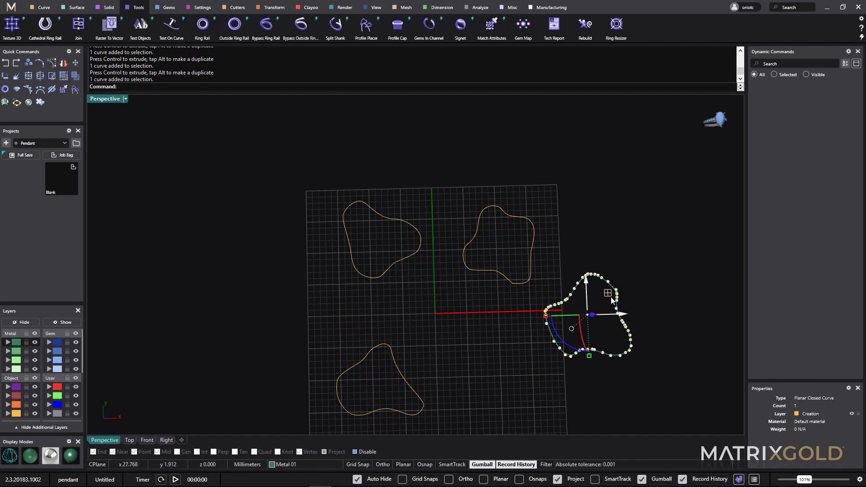
{"action": "left_click_drag", "start_coordinate": [606, 297], "coordinate": [515, 356]}
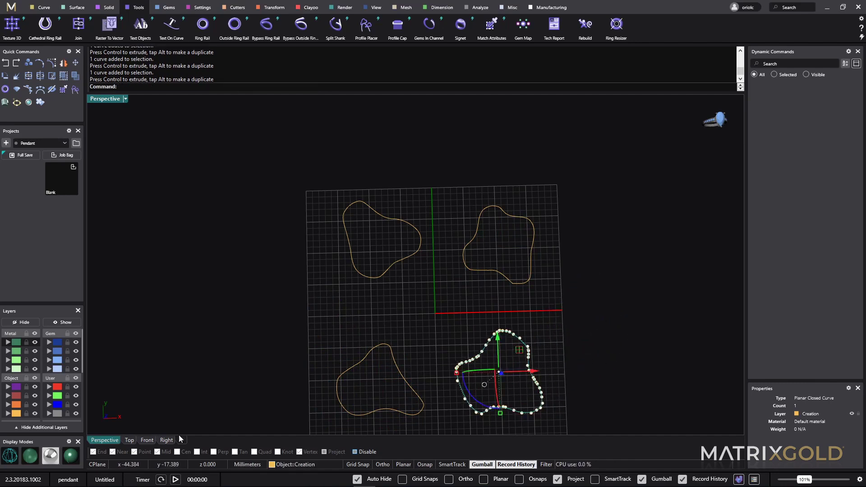
{"action": "left_click", "coordinate": [637, 326]}
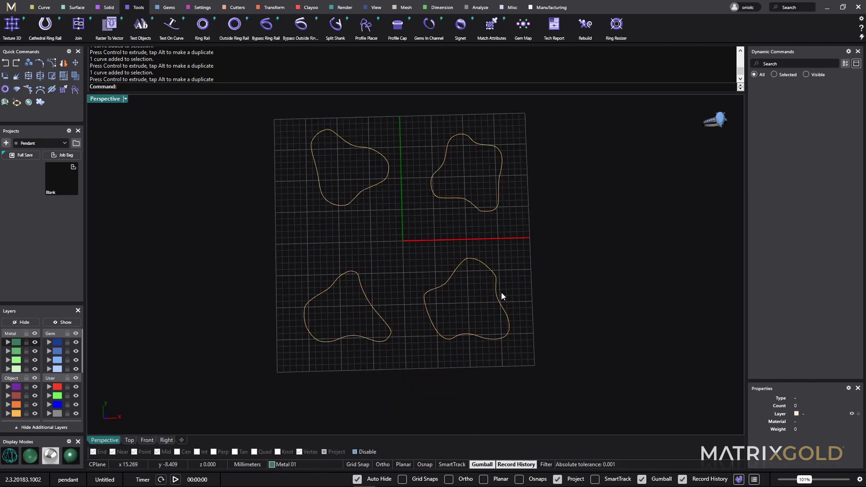
Select the lower-right shape's closed outline to examine its control points, and clear the selection
{"action": "scroll", "coordinate": [497, 316], "scroll_direction": "up", "scroll_amount": 6}
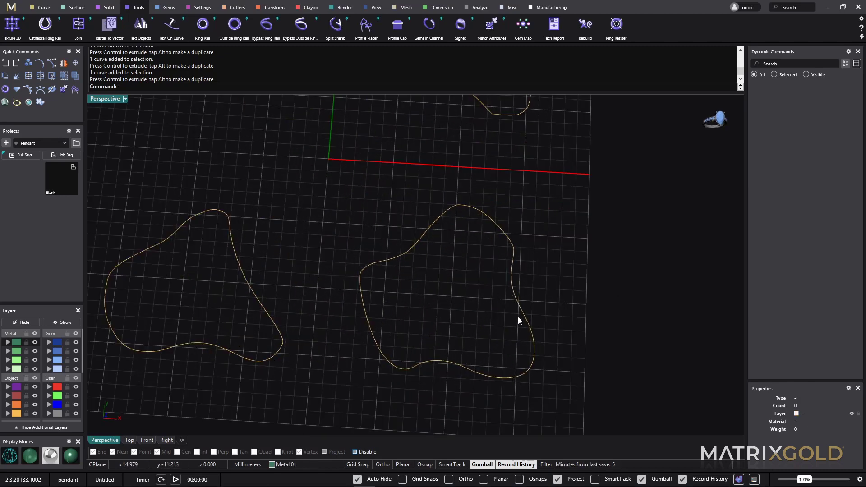
{"action": "key", "text": "ctrl+j"}
{"action": "right_click_drag", "start_coordinate": [522, 304], "coordinate": [532, 329]}
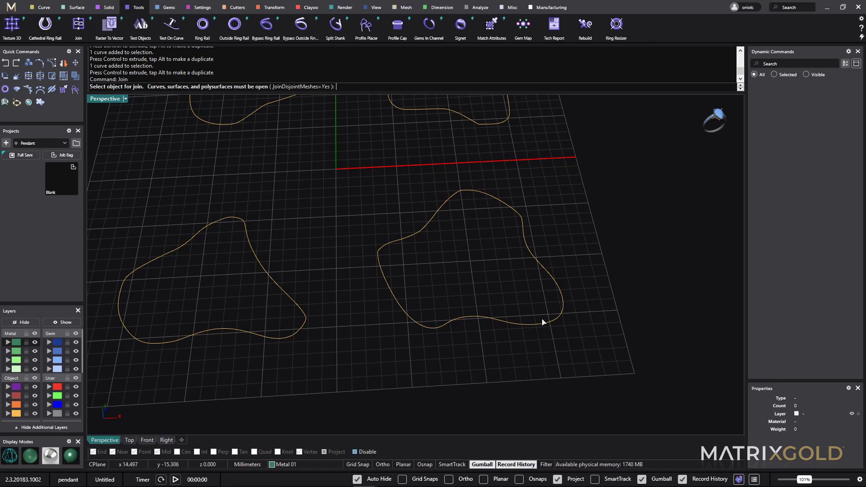
{"action": "left_click", "coordinate": [545, 324]}
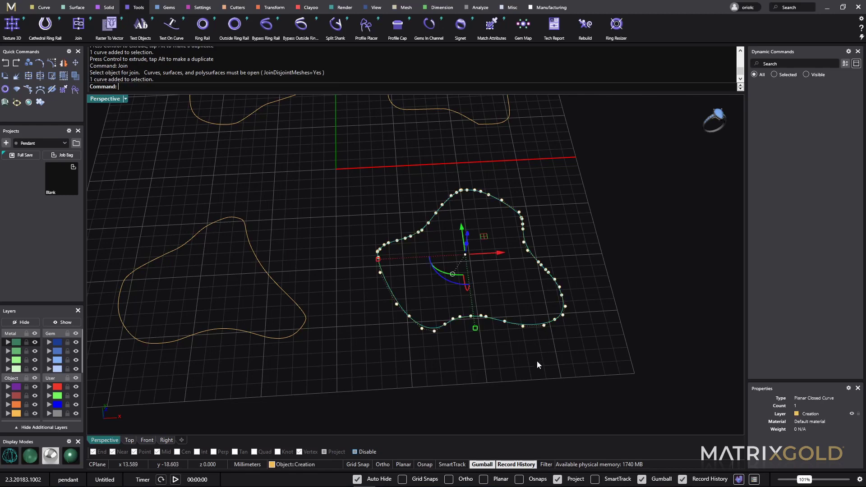
{"action": "right_click_drag", "start_coordinate": [559, 352], "coordinate": [567, 377], "text": "shift"}
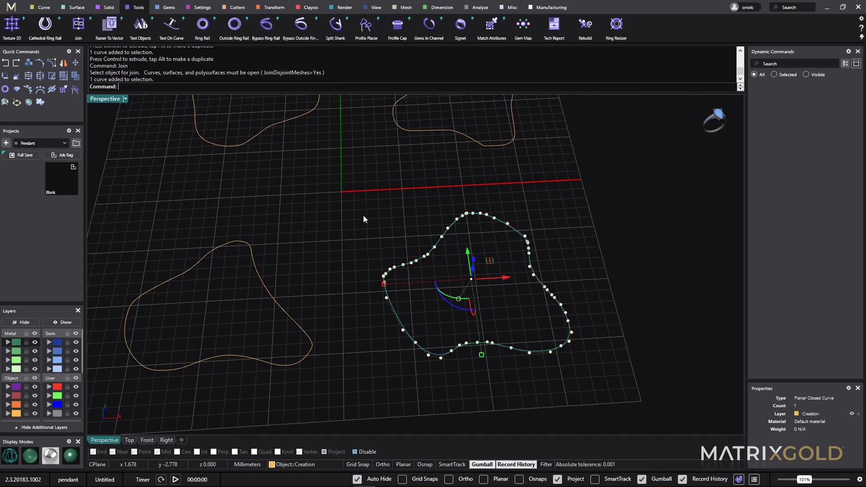
{"action": "right_click_drag", "start_coordinate": [364, 219], "coordinate": [363, 270], "text": "shift"}
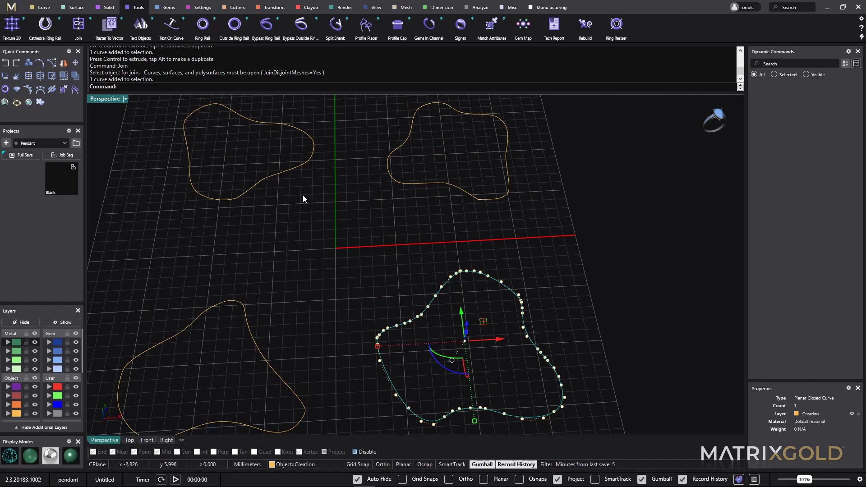
{"action": "left_click", "coordinate": [43, 8]}
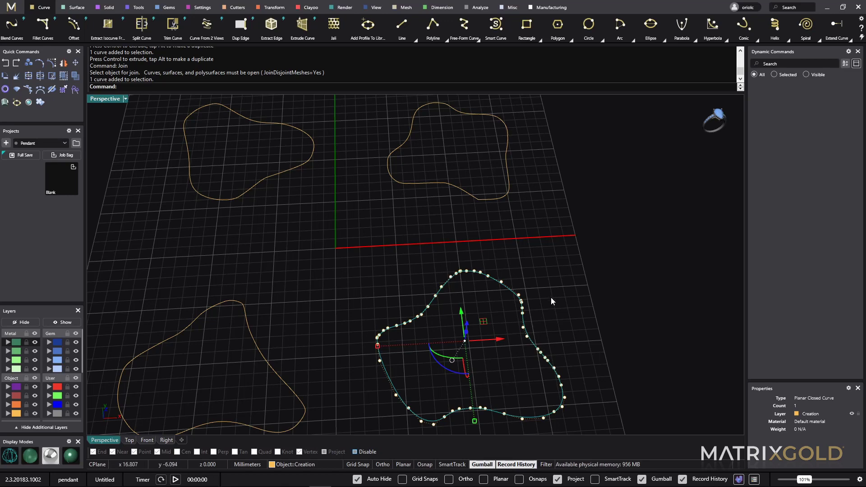
{"action": "key", "text": "Escape"}
{"action": "key", "text": "Escape"}
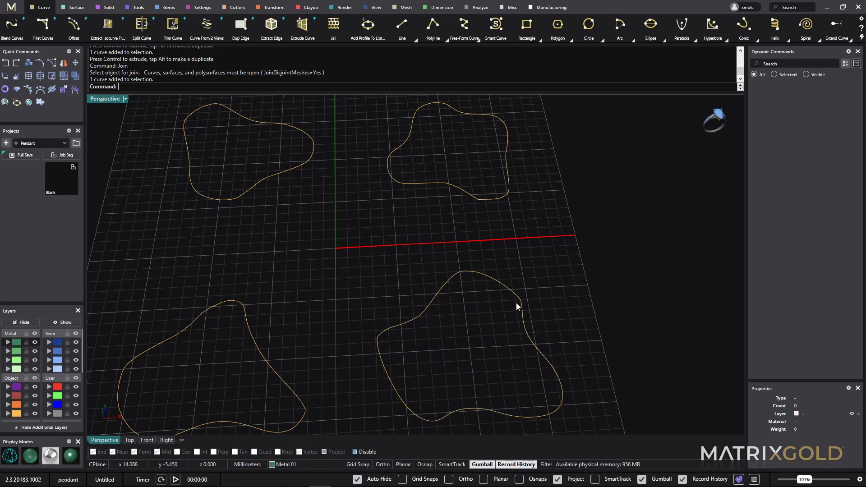
Inspect the control points around the sharp upper-right corner of the lower-right shape's outline
{"action": "scroll", "coordinate": [516, 304], "scroll_direction": "up", "scroll_amount": 5}
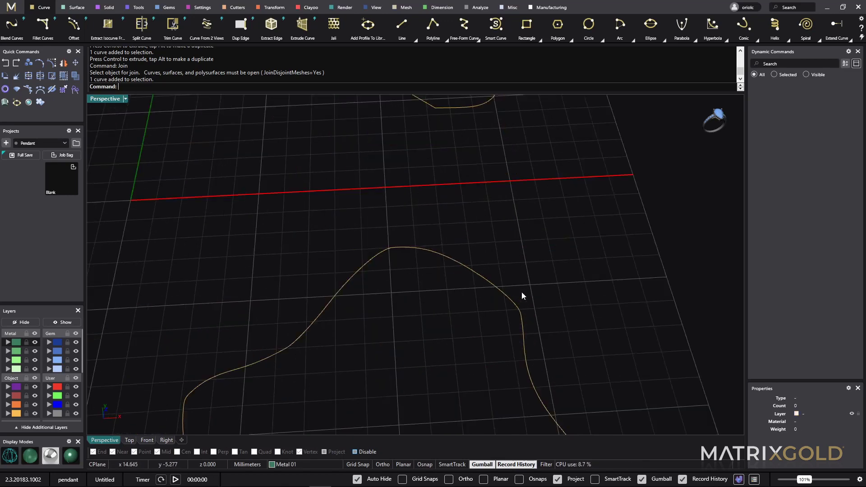
{"action": "left_click", "coordinate": [520, 318]}
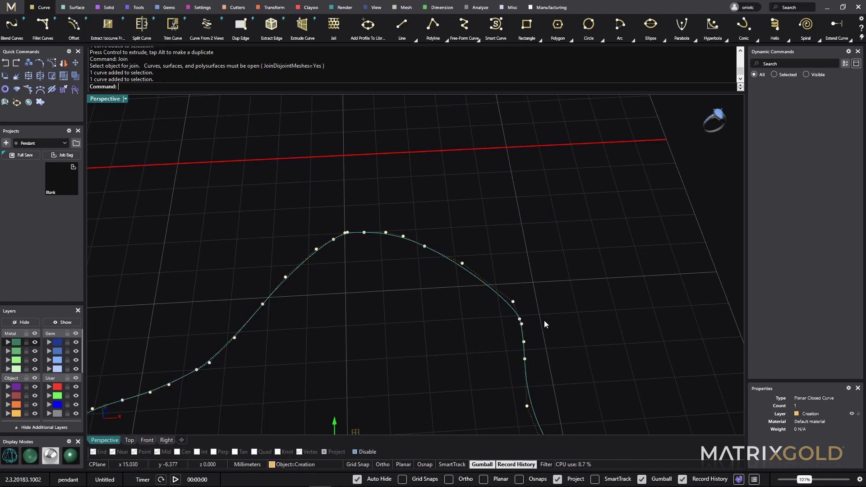
{"action": "left_click", "coordinate": [557, 302]}
{"action": "scroll", "coordinate": [557, 301], "scroll_direction": "down", "scroll_amount": 3}
{"action": "left_click", "coordinate": [523, 295]}
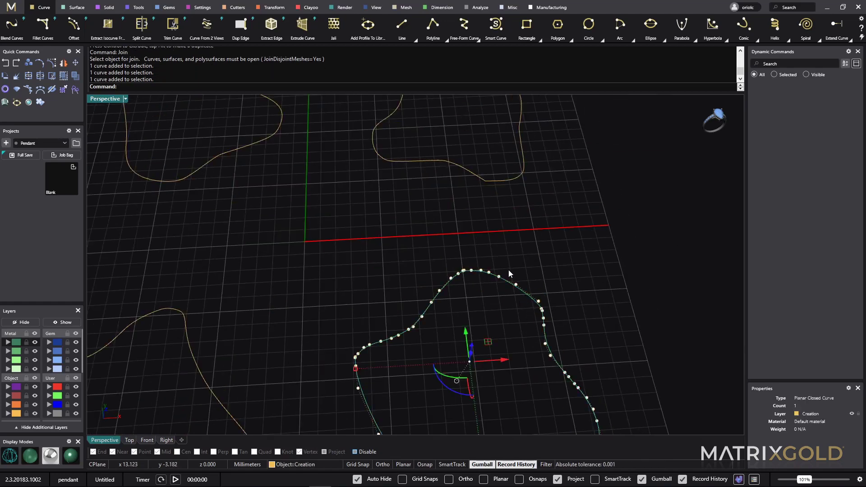
Search the commands for "rebu" to find which category holds the Rebuild tool
{"action": "type", "text": "Rebuild"}
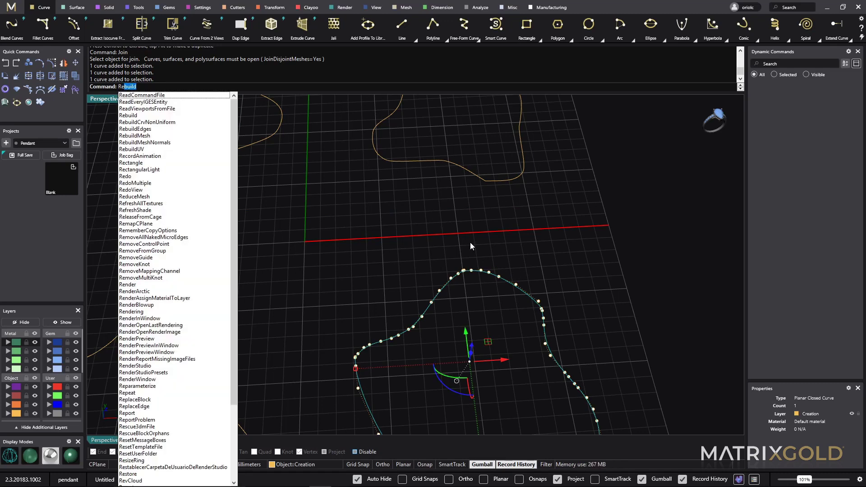
{"action": "left_click", "coordinate": [333, 225]}
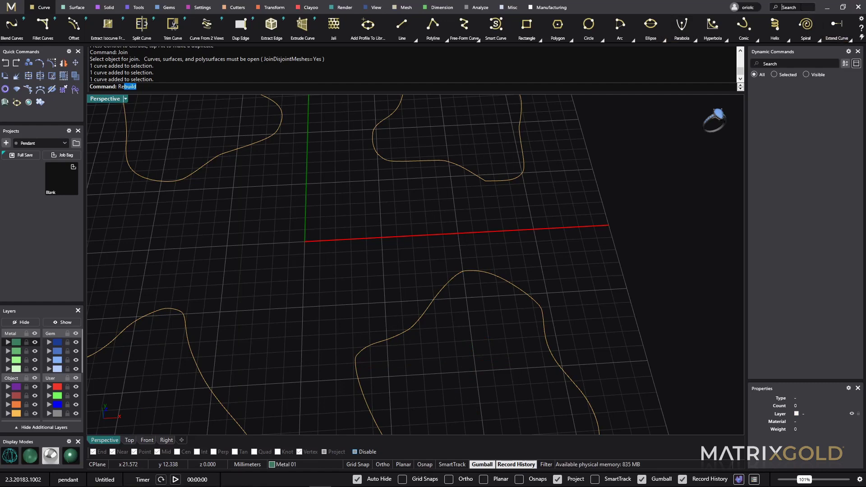
{"action": "left_click", "coordinate": [801, 5]}
{"action": "type", "text": "rebu"}
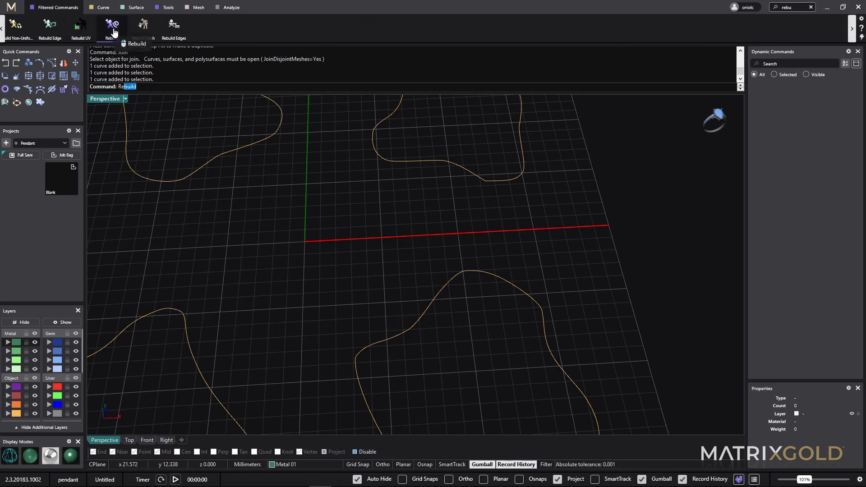
{"action": "left_click", "coordinate": [164, 8]}
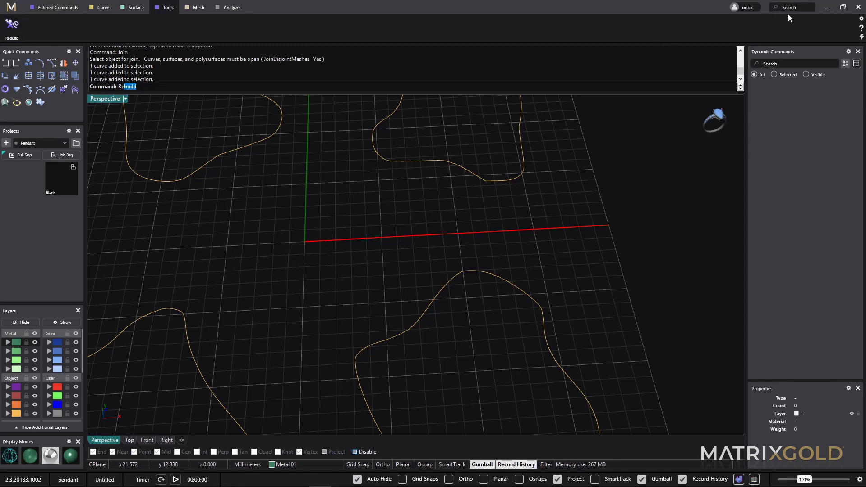
{"action": "left_click", "coordinate": [801, 5]}
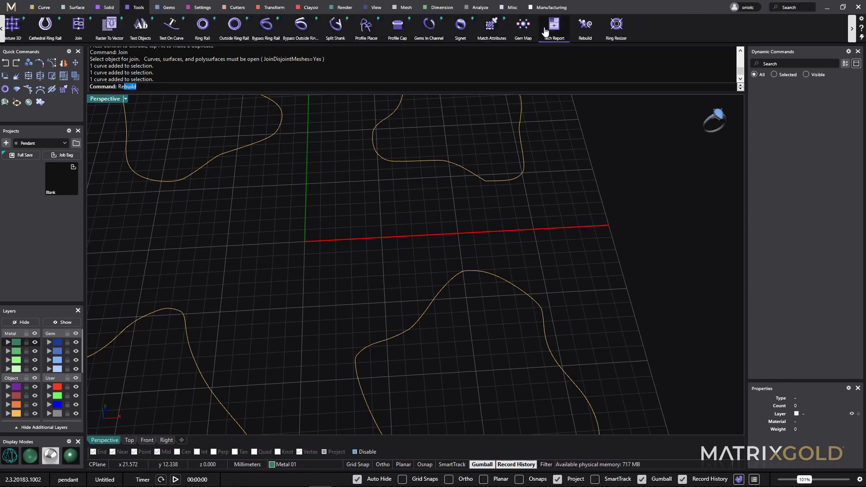
Rebuild the lower-right shape's outline with 50 points at degree 3, deleting the input curve
{"action": "left_click", "coordinate": [585, 32]}
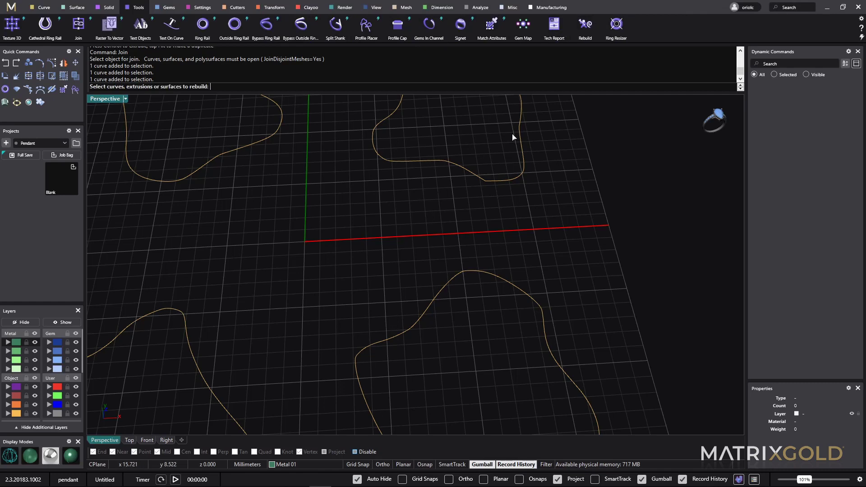
{"action": "left_click", "coordinate": [418, 324]}
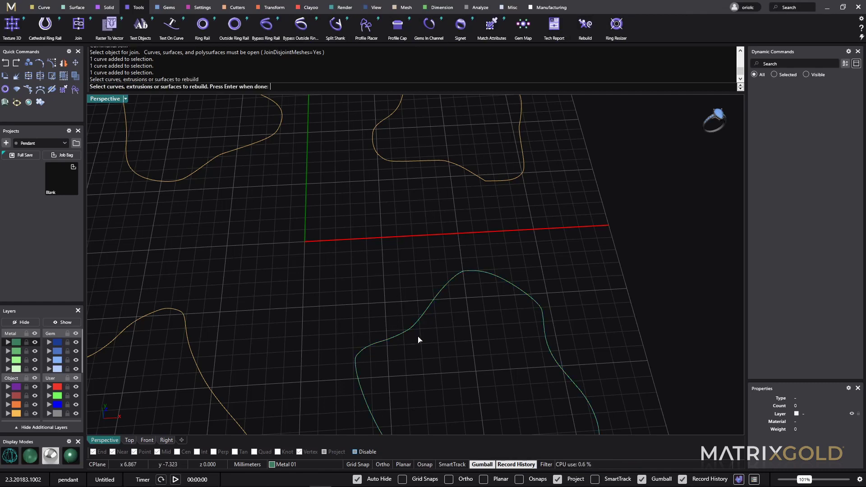
{"action": "key", "text": "Return"}
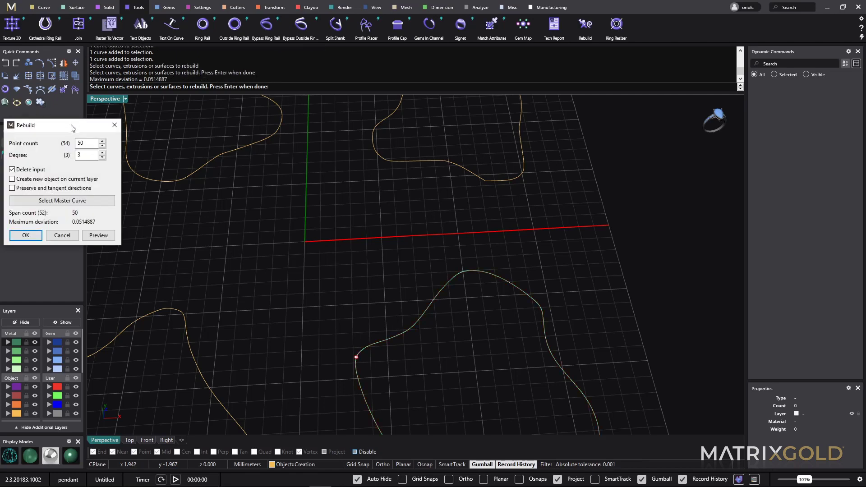
{"action": "left_click_drag", "start_coordinate": [71, 128], "coordinate": [301, 184]}
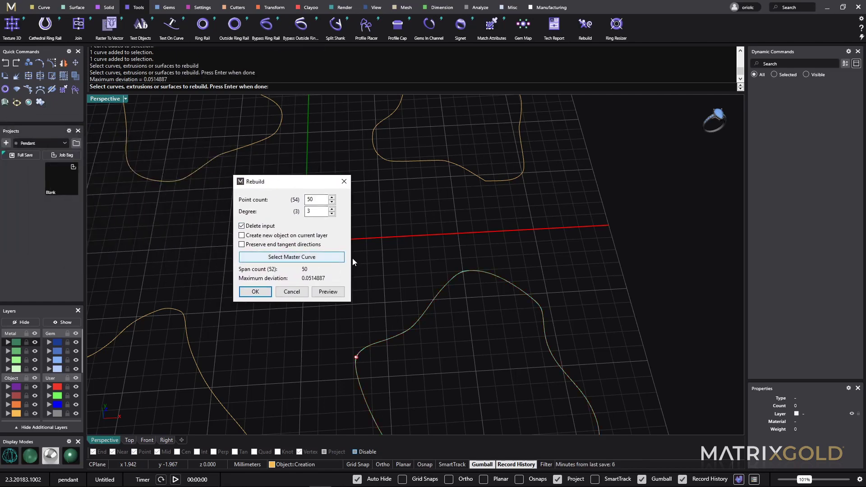
{"action": "scroll", "coordinate": [434, 310], "scroll_direction": "down", "scroll_amount": 3}
{"action": "scroll", "coordinate": [443, 360], "scroll_direction": "up", "scroll_amount": 6}
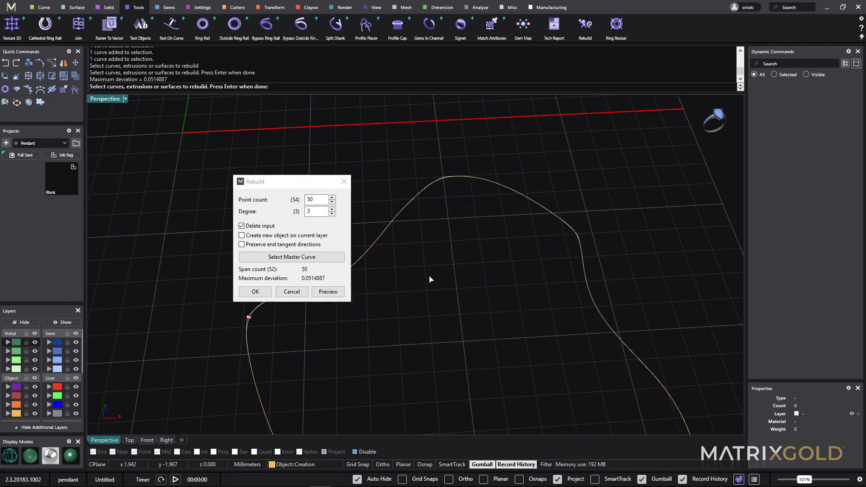
{"action": "right_click_drag", "start_coordinate": [430, 280], "coordinate": [510, 256]}
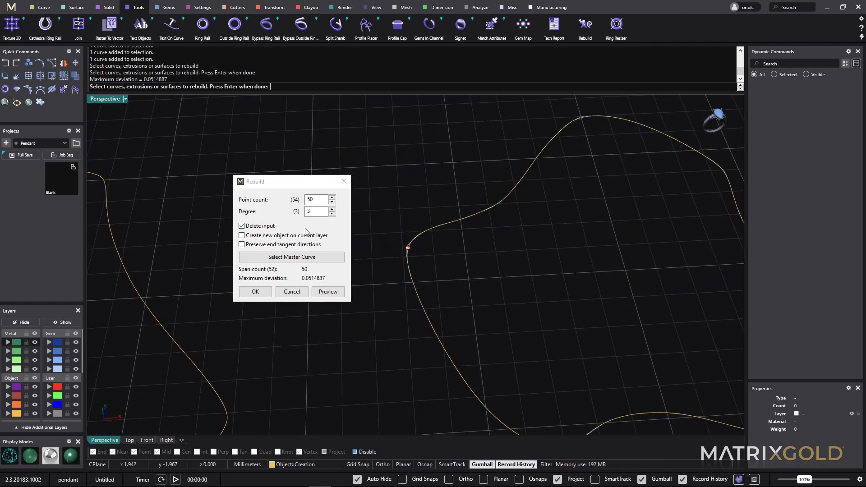
{"action": "left_click", "coordinate": [311, 216]}
{"action": "right_click_drag", "start_coordinate": [616, 251], "coordinate": [531, 273]}
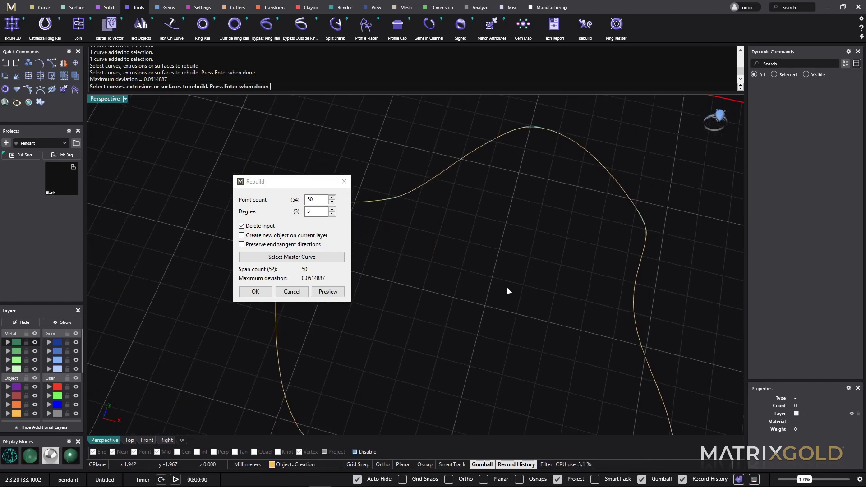
{"action": "left_click", "coordinate": [256, 292]}
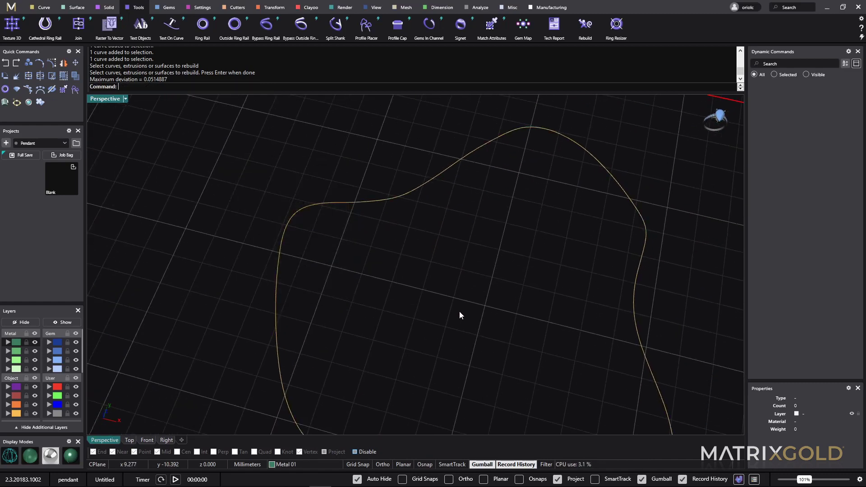
Inspect the control point spacing of the rebuilt lower-right outline, and clear the selection
{"action": "right_click_drag", "start_coordinate": [459, 311], "coordinate": [429, 250]}
{"action": "left_click", "coordinate": [441, 229]}
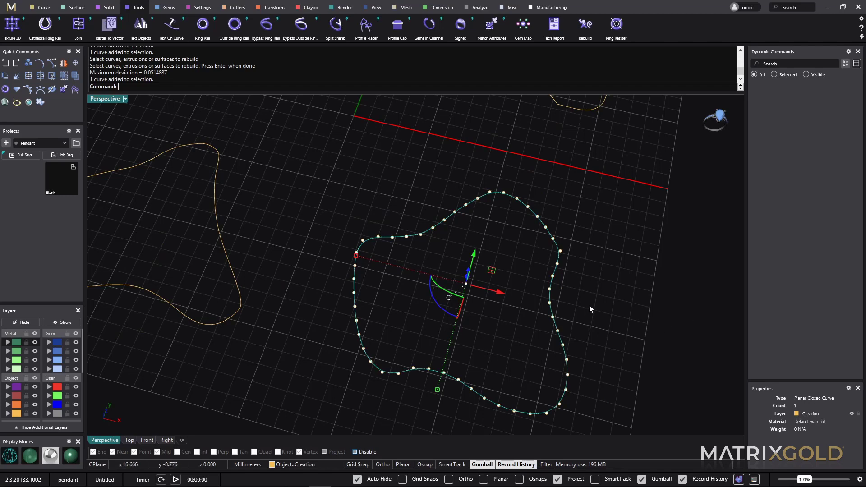
{"action": "right_click_drag", "start_coordinate": [589, 305], "coordinate": [504, 371]}
{"action": "left_click", "coordinate": [505, 372]}
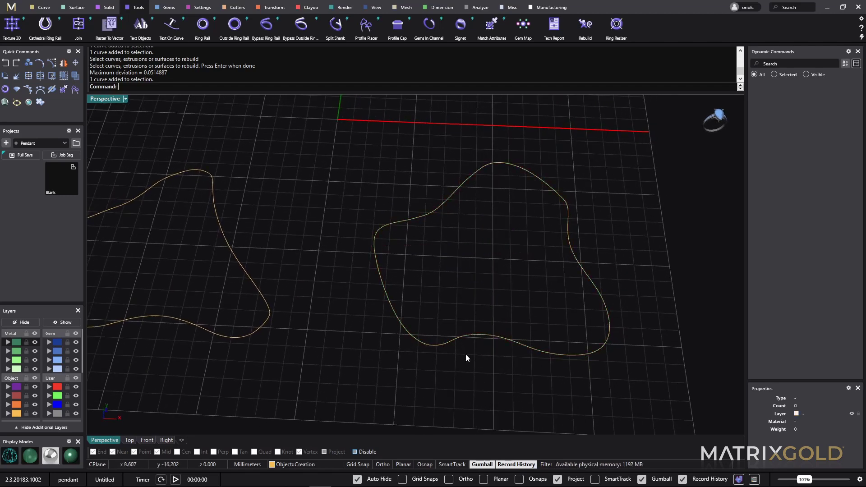
Rebuild the lower-left shape's outline with 50 points at degree 3, deleting the input curve
{"action": "scroll", "coordinate": [465, 358], "scroll_direction": "down", "scroll_amount": 5}
{"action": "left_click", "coordinate": [434, 332]}
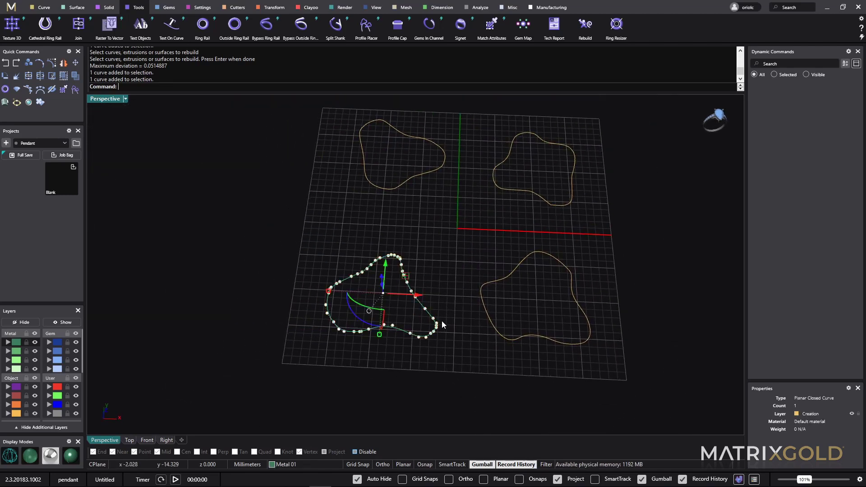
{"action": "right_click", "coordinate": [448, 252]}
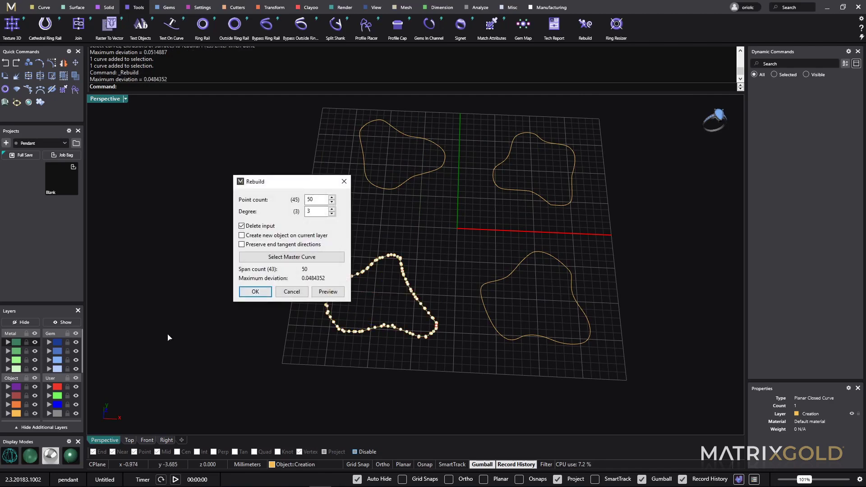
{"action": "left_click", "coordinate": [261, 293]}
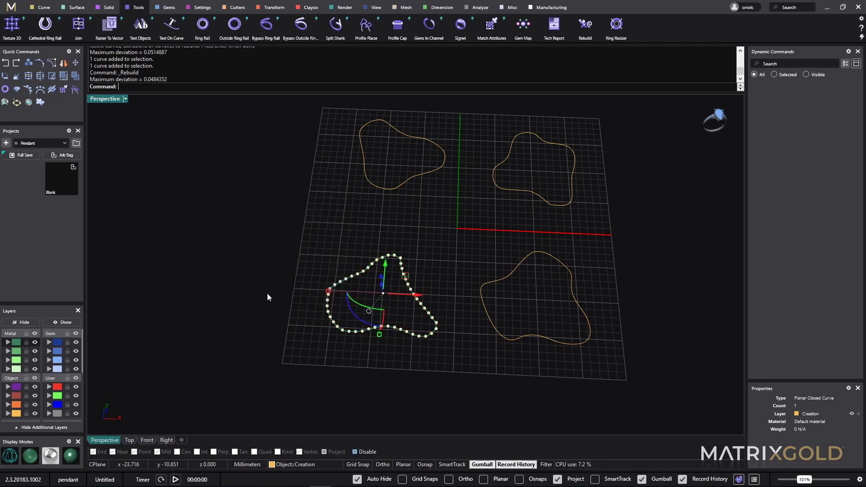
Rebuild the upper-left shape's outline with 50 points at degree 3, deleting the input curve
{"action": "left_click", "coordinate": [416, 175]}
{"action": "right_click", "coordinate": [431, 218]}
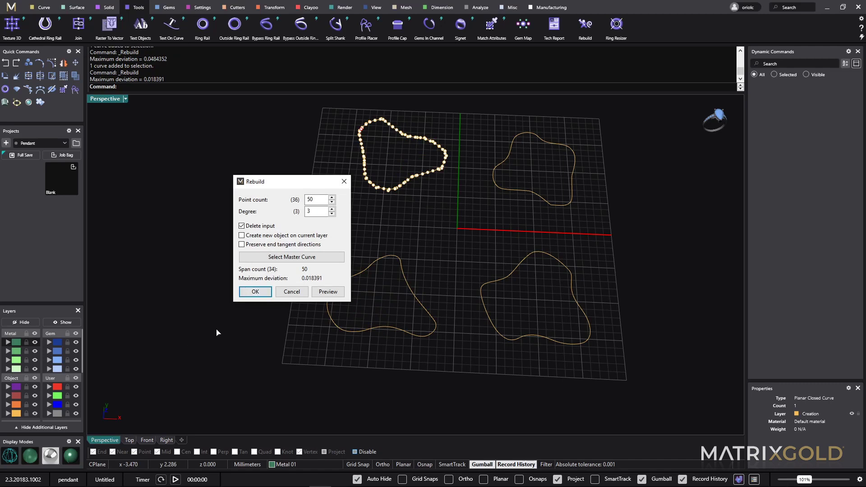
{"action": "left_click", "coordinate": [255, 292]}
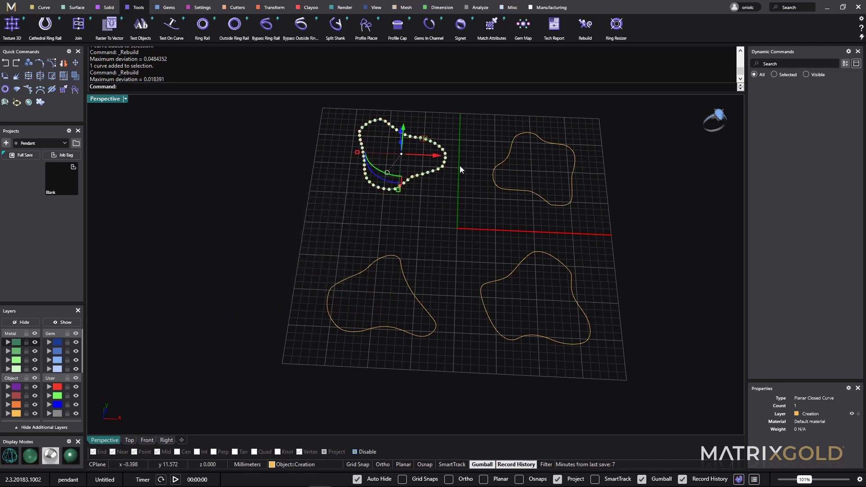
{"action": "right_click", "coordinate": [461, 195]}
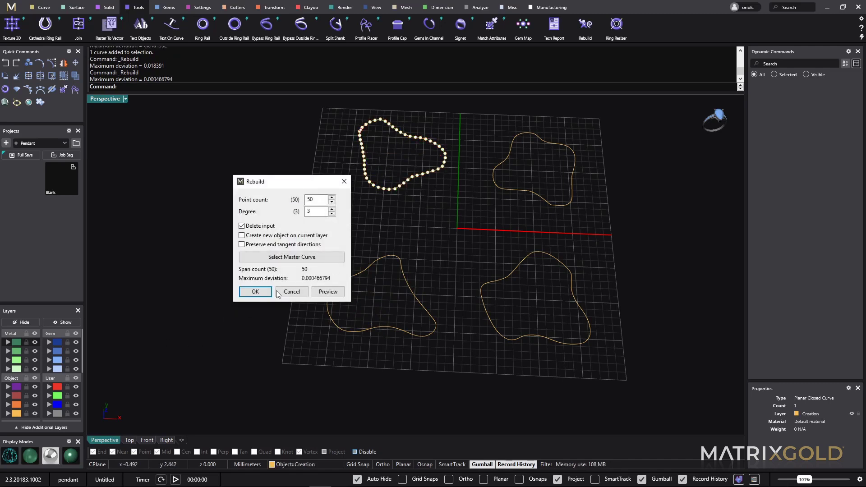
{"action": "left_click", "coordinate": [289, 292]}
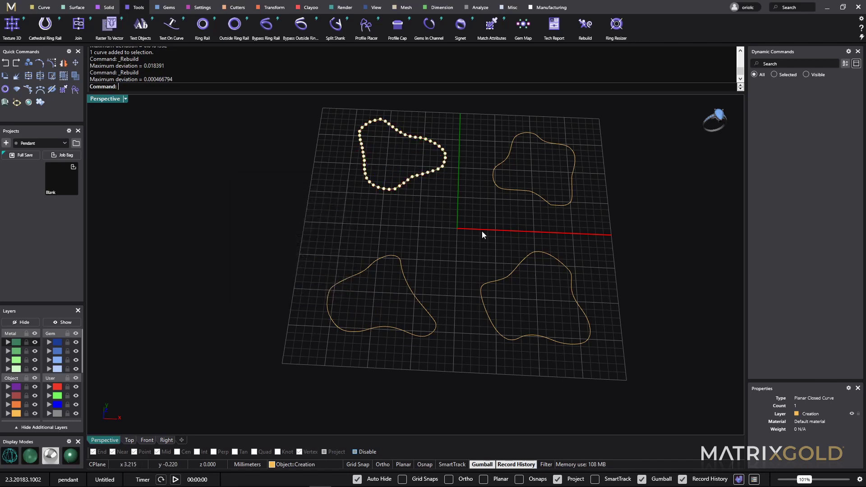
{"action": "key", "text": "Escape"}
Rebuild the upper-right shape's outline with 50 points at degree 3, deleting the input curve, and clear the selection
{"action": "left_click", "coordinate": [519, 193]}
{"action": "right_click", "coordinate": [470, 223]}
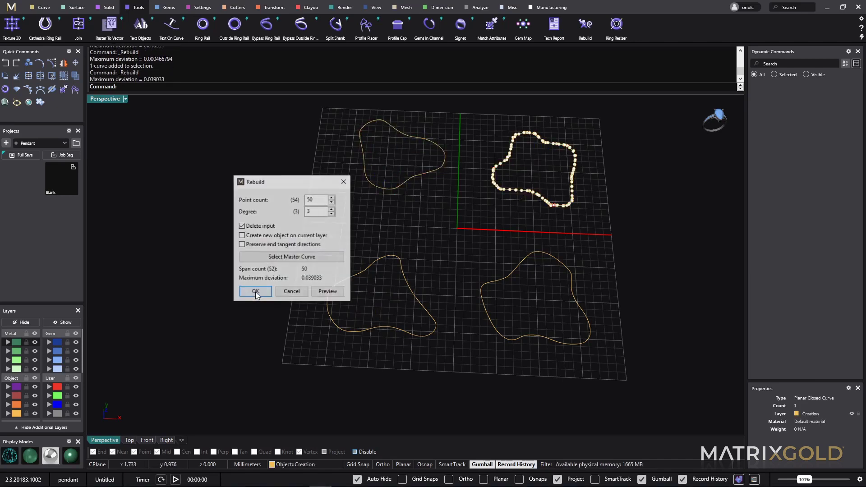
{"action": "left_click", "coordinate": [254, 294]}
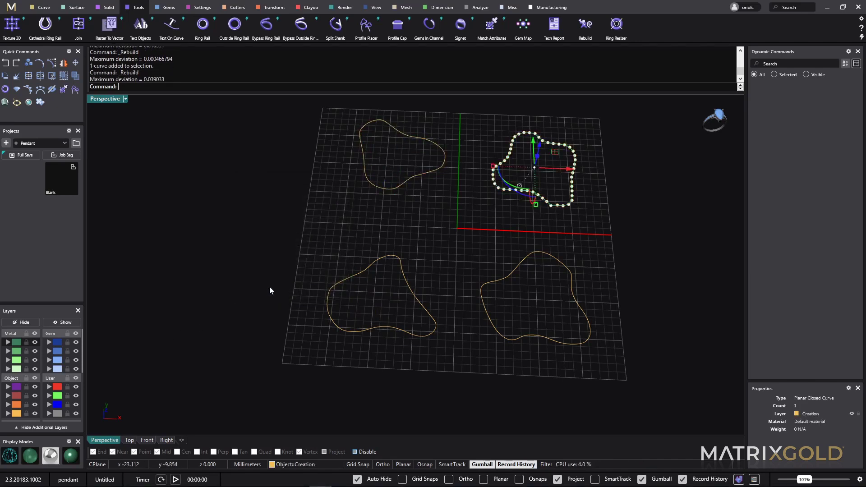
{"action": "left_click", "coordinate": [495, 227]}
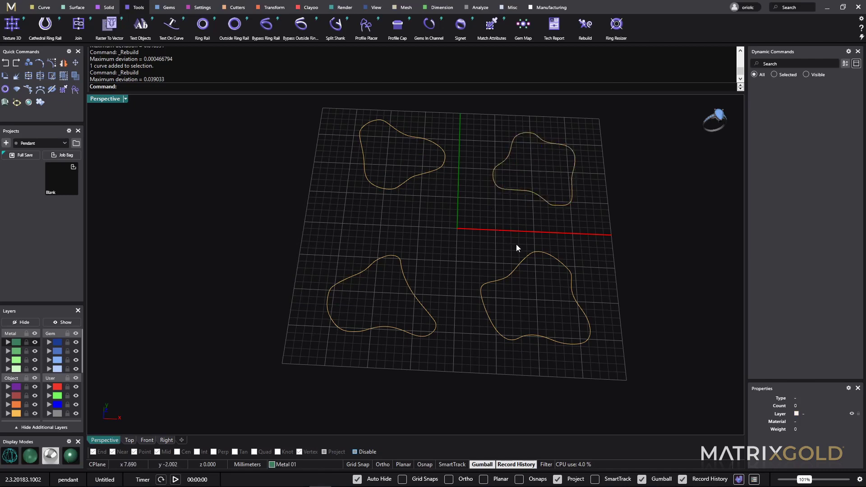
Extrude the lower-right shape's outline by 1.8 mm on both sides with caps on
{"action": "right_click_drag", "start_coordinate": [518, 248], "coordinate": [489, 367]}
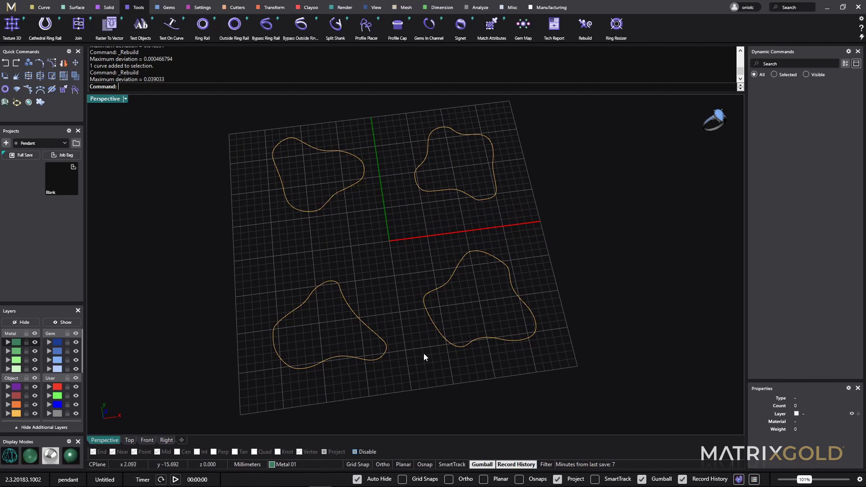
{"action": "left_click", "coordinate": [514, 339]}
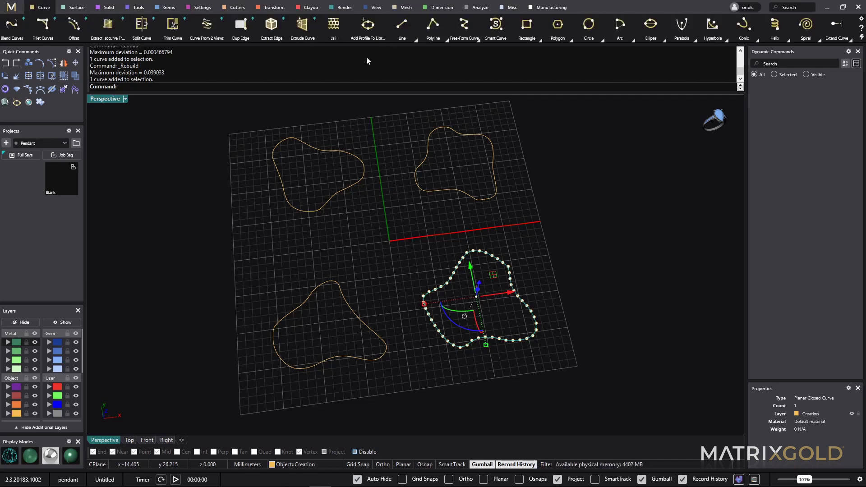
{"action": "left_click", "coordinate": [302, 27]}
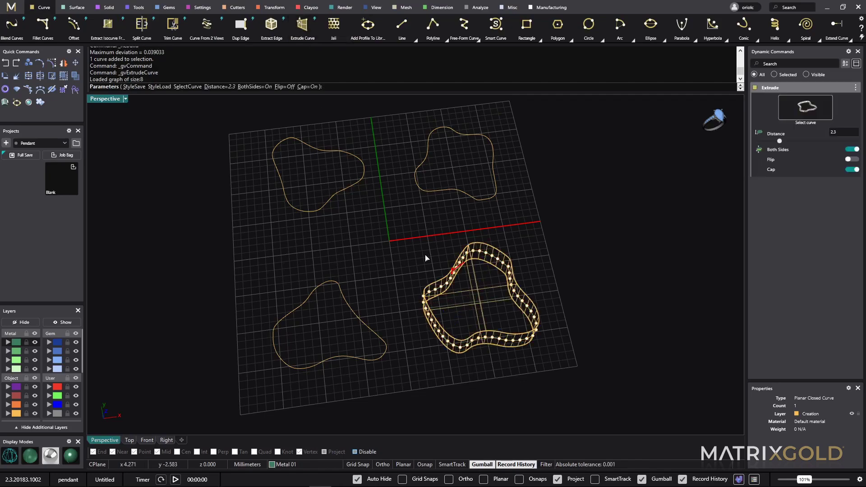
{"action": "right_click_drag", "start_coordinate": [385, 255], "coordinate": [373, 212]}
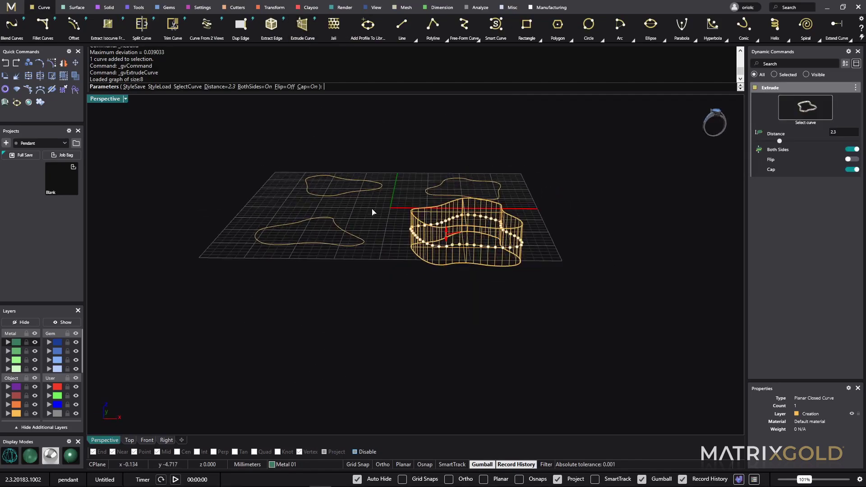
{"action": "scroll", "coordinate": [428, 199], "scroll_direction": "up", "scroll_amount": 5}
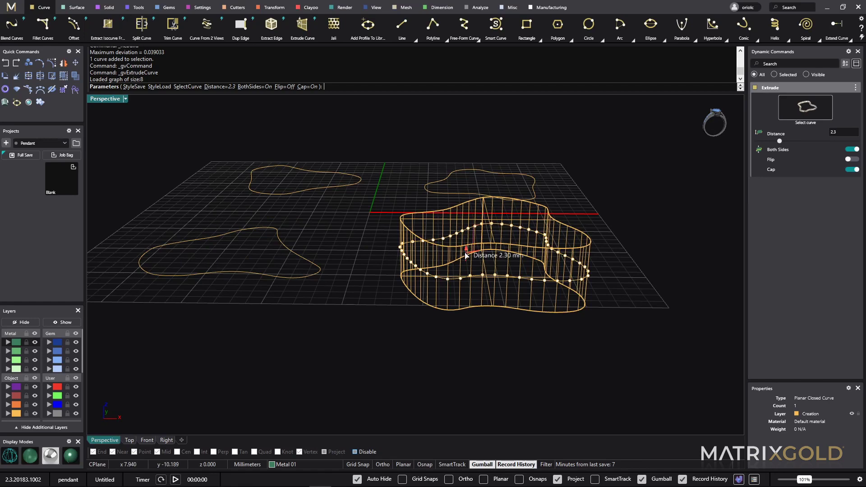
{"action": "left_click_drag", "start_coordinate": [467, 260], "coordinate": [413, 267]}
{"action": "key", "text": "Return"}
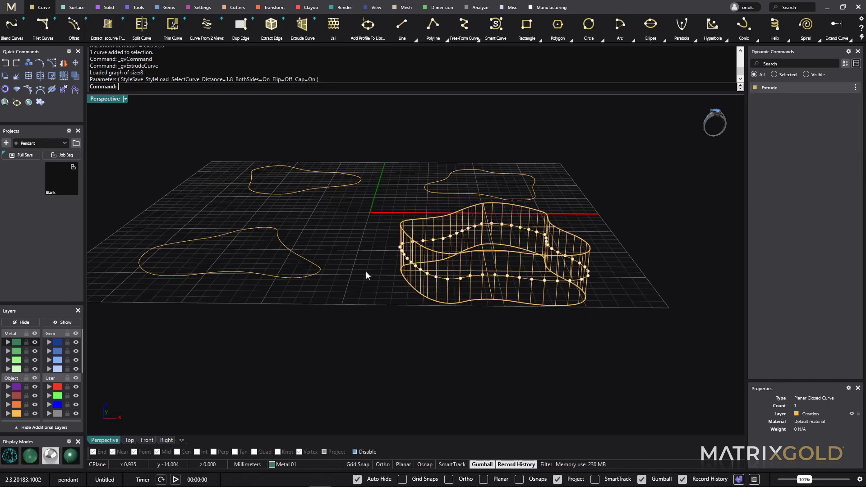
Duplicate the upper edge of the extruded lower-right shape as a separate curve with Dup Edge
{"action": "right_click_drag", "start_coordinate": [367, 272], "coordinate": [378, 286]}
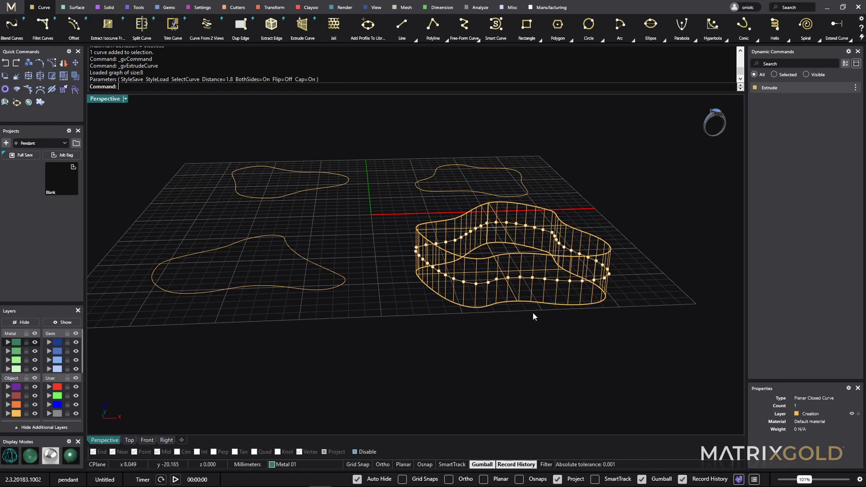
{"action": "right_click_drag", "start_coordinate": [536, 317], "coordinate": [574, 338]}
{"action": "right_click_drag", "start_coordinate": [561, 293], "coordinate": [540, 301]}
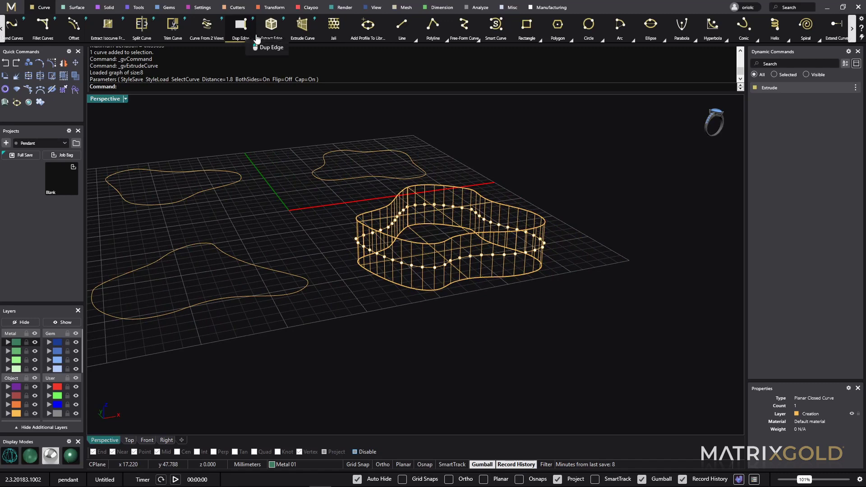
{"action": "left_click", "coordinate": [236, 27]}
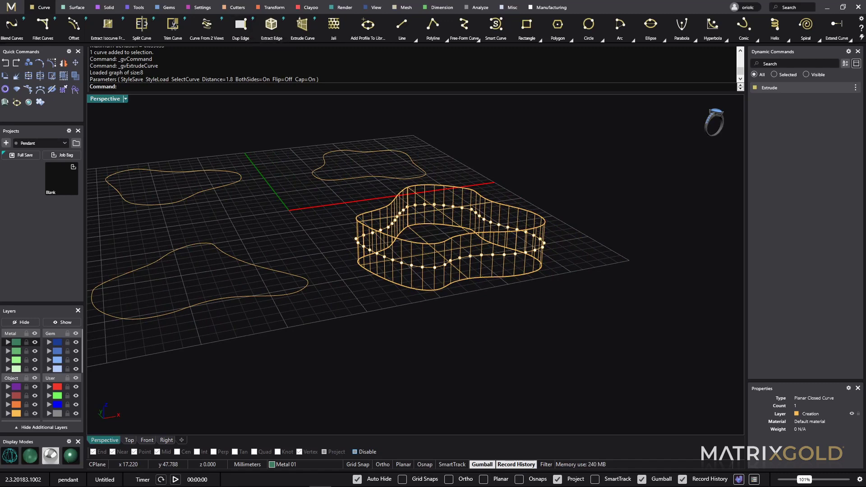
{"action": "left_click", "coordinate": [543, 227]}
{"action": "key", "text": "Return"}
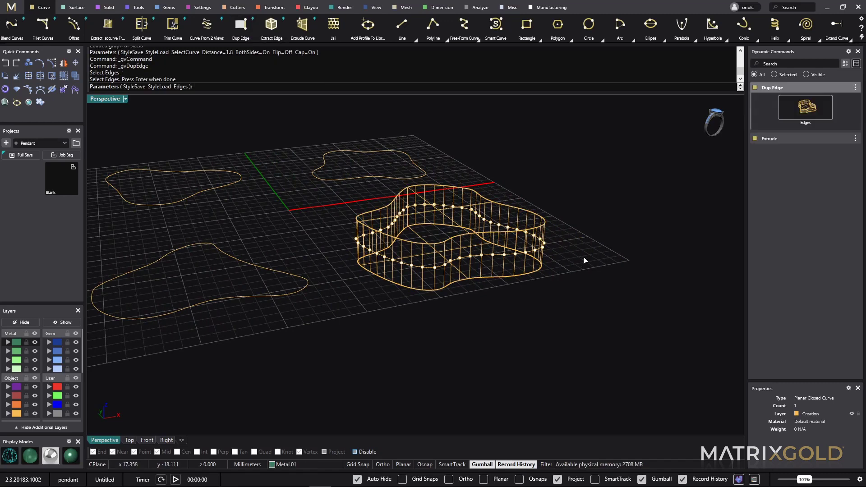
{"action": "right_click_drag", "start_coordinate": [585, 260], "coordinate": [587, 256]}
{"action": "key", "text": "Return"}
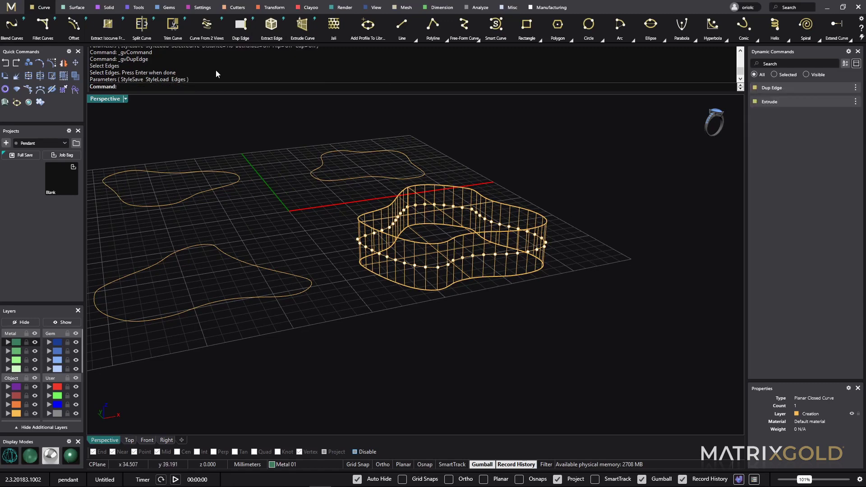
Offset the duplicated upper edge curve of the lower-right form outward by 1.7 mm with sharp corners
{"action": "left_click", "coordinate": [548, 223]}
{"action": "key", "text": "Escape"}
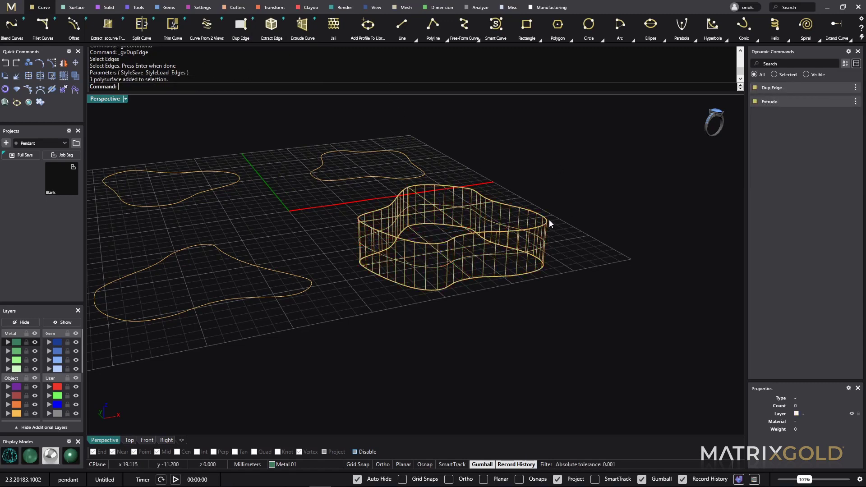
{"action": "left_click", "coordinate": [545, 224]}
{"action": "key", "text": "Escape"}
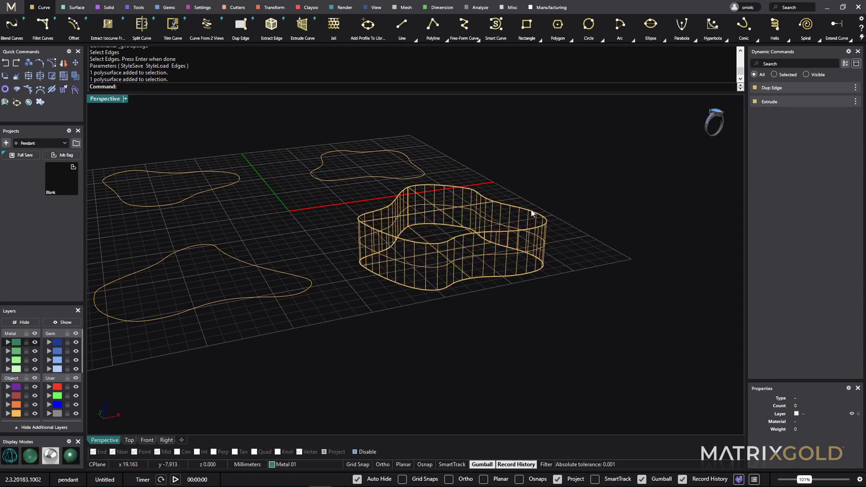
{"action": "right_click", "coordinate": [531, 213]}
{"action": "left_click", "coordinate": [560, 233]}
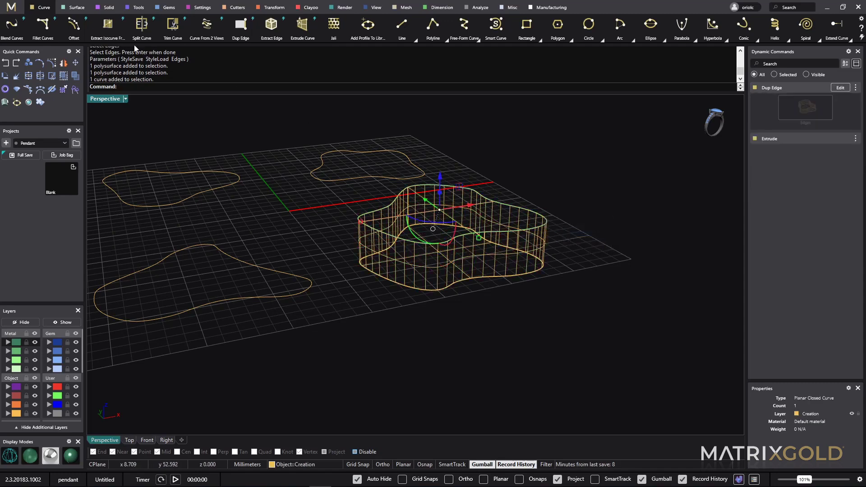
{"action": "left_click", "coordinate": [76, 28]}
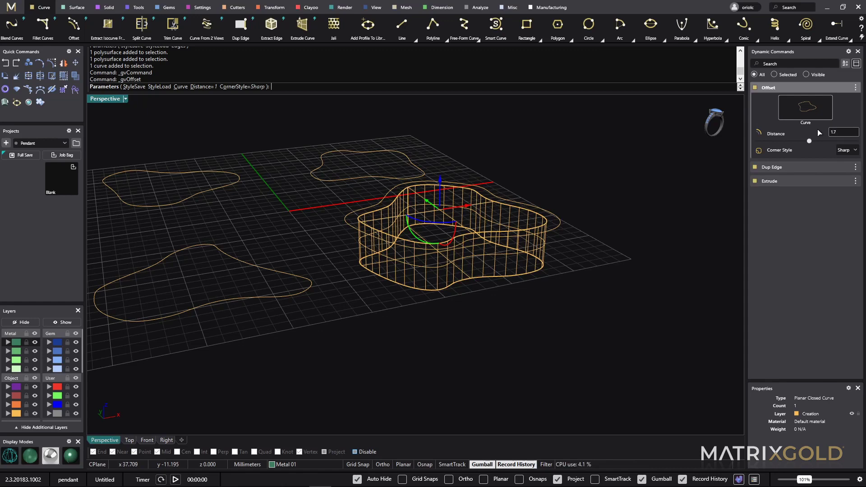
{"action": "key", "text": "Return"}
{"action": "right_click_drag", "start_coordinate": [574, 227], "coordinate": [525, 232]}
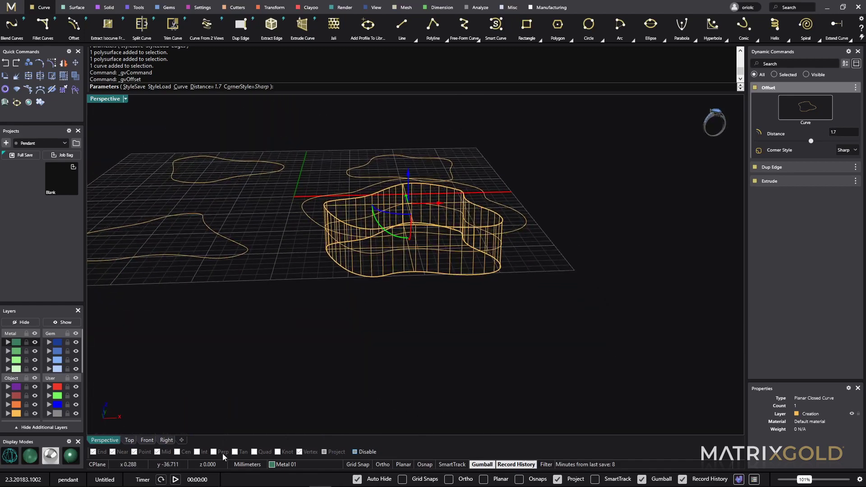
Lower the offset curve vertically to the extruded form's mid-height at grid level and finish the offset
{"action": "double_click", "coordinate": [105, 99]}
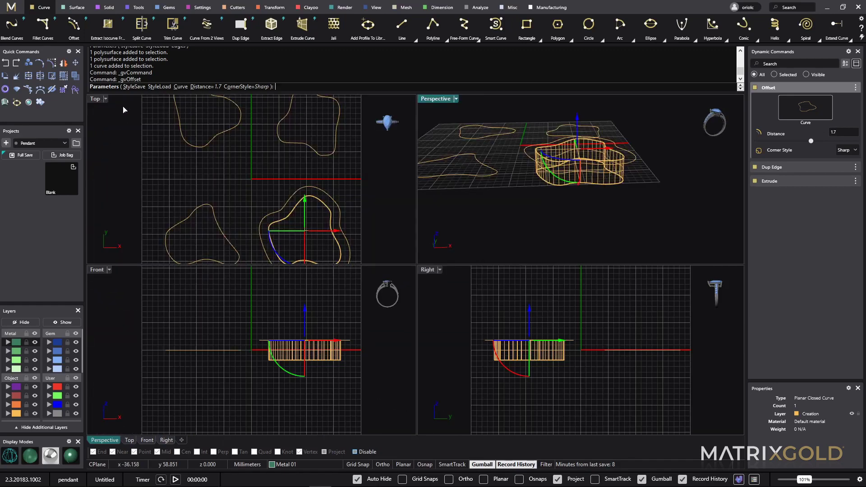
{"action": "left_click", "coordinate": [304, 332]}
{"action": "mouse_move", "coordinate": [304, 334]}
{"action": "left_mouse_down"}
{"action": "mouse_move", "coordinate": [307, 355]}
{"action": "mouse_move", "coordinate": [308, 340]}
{"action": "left_mouse_up"}
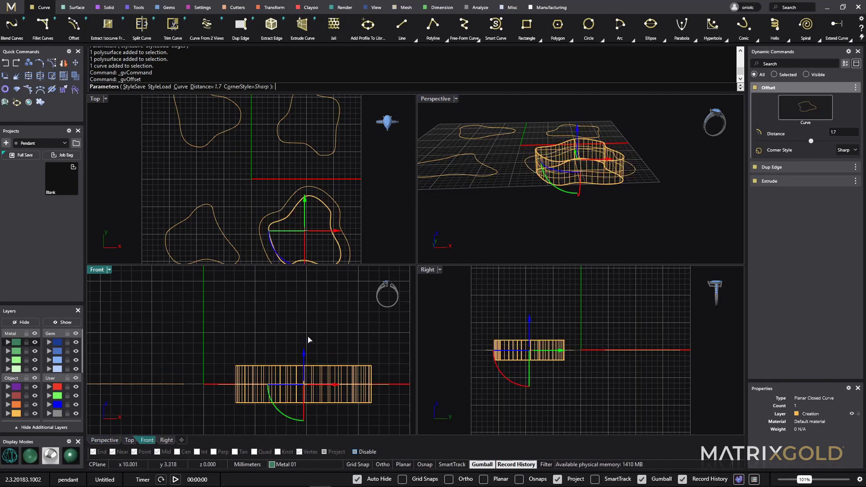
{"action": "right_click", "coordinate": [308, 338]}
Extrude the lowered offset curve by 0.75 mm on both sides with caps on
{"action": "left_click", "coordinate": [226, 384]}
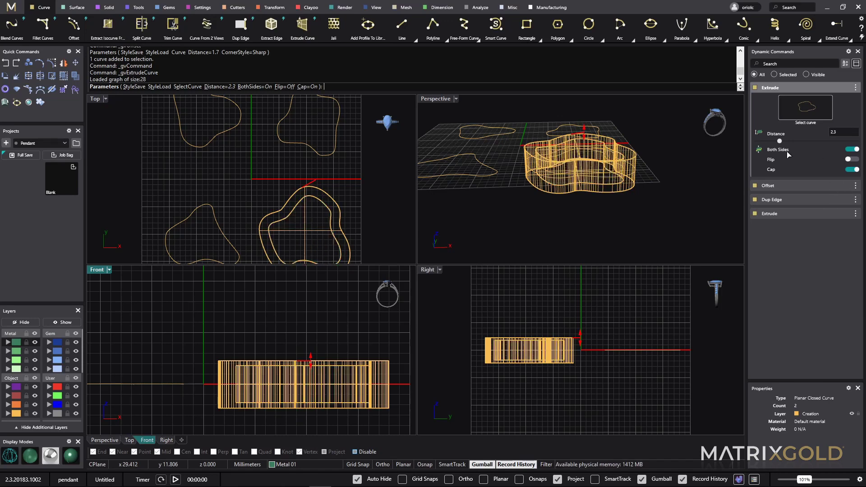
{"action": "left_click", "coordinate": [844, 132]}
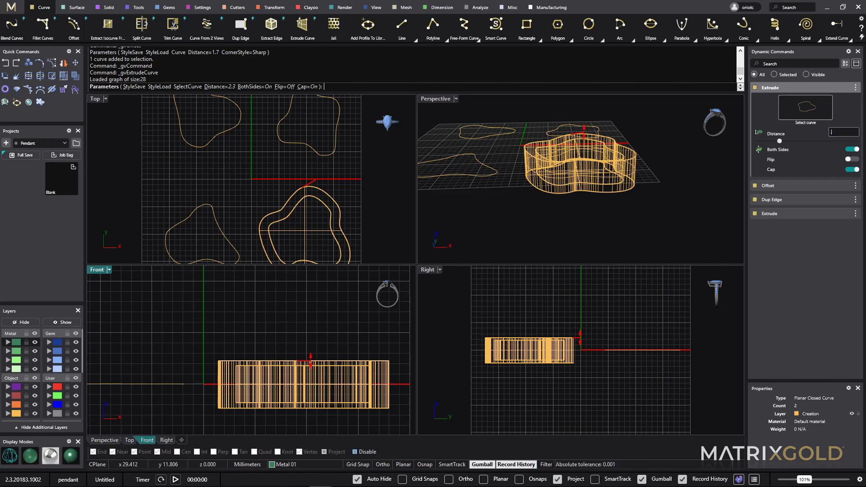
{"action": "key", "text": "Return"}
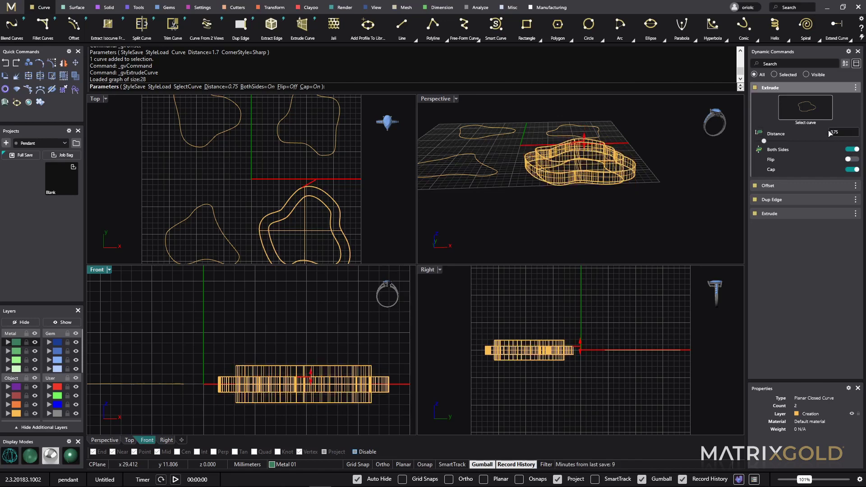
{"action": "right_click_drag", "start_coordinate": [642, 234], "coordinate": [628, 160]}
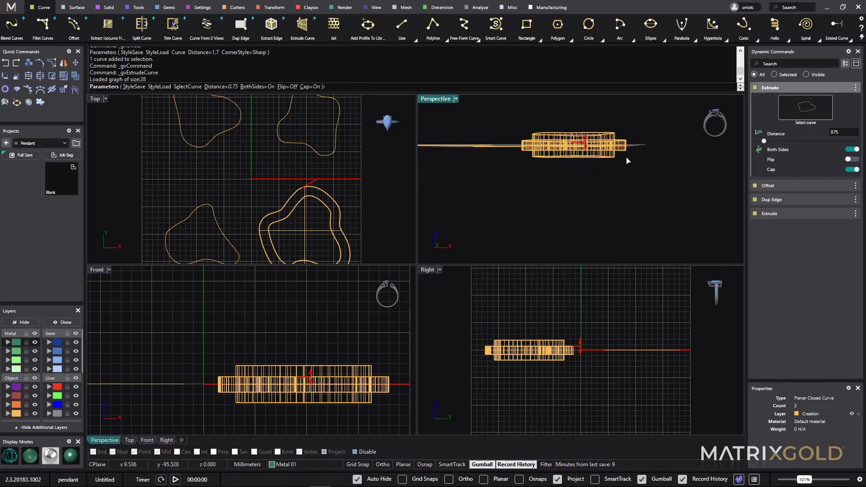
{"action": "right_click_drag", "start_coordinate": [657, 199], "coordinate": [564, 348]}
{"action": "right_click", "coordinate": [686, 199]}
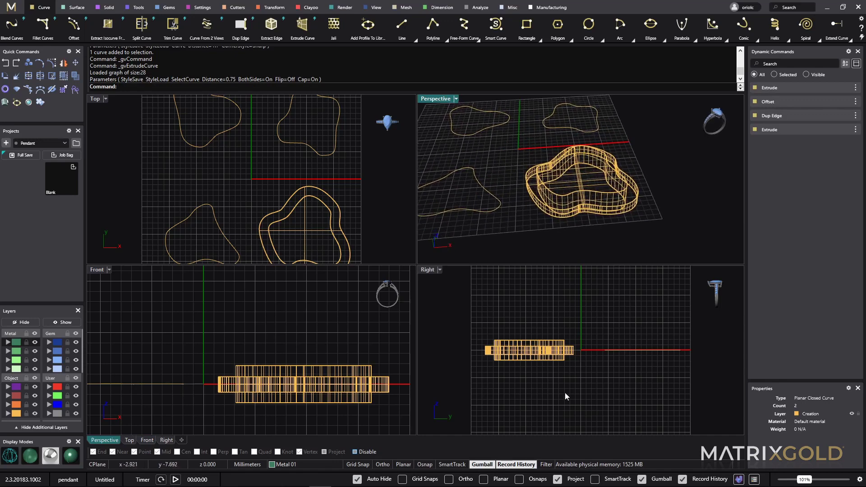
Shade the perspective view and subtract the taller inner solid from the wider outer one with Boolean Difference
{"action": "left_click", "coordinate": [70, 456]}
{"action": "mouse_move", "coordinate": [509, 243]}
{"action": "right_mouse_down"}
{"action": "mouse_move", "coordinate": [527, 249]}
{"action": "mouse_move", "coordinate": [526, 195]}
{"action": "mouse_move", "coordinate": [495, 194]}
{"action": "mouse_move", "coordinate": [508, 220]}
{"action": "right_mouse_up"}
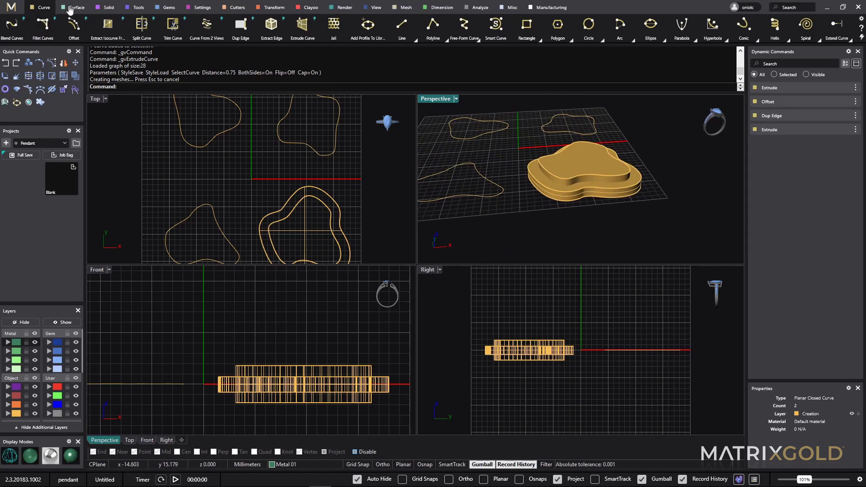
{"action": "left_click", "coordinate": [107, 7]}
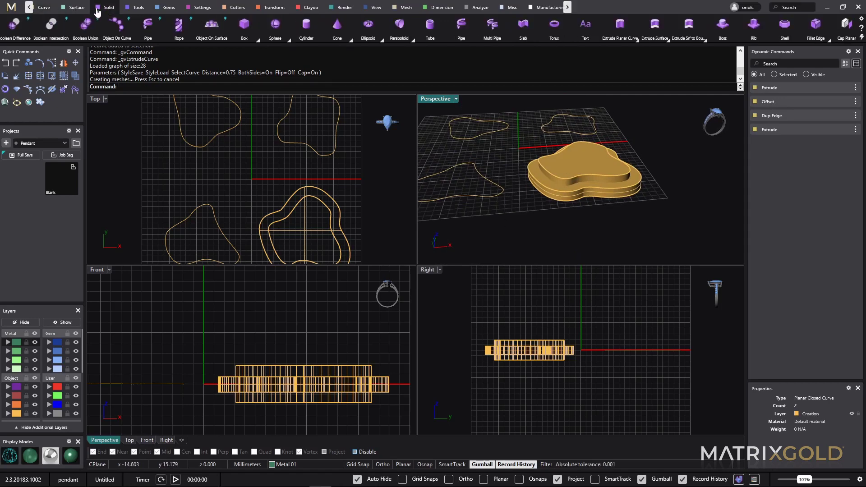
{"action": "left_click", "coordinate": [14, 25]}
{"action": "scroll", "coordinate": [569, 191], "scroll_direction": "up", "scroll_amount": 3}
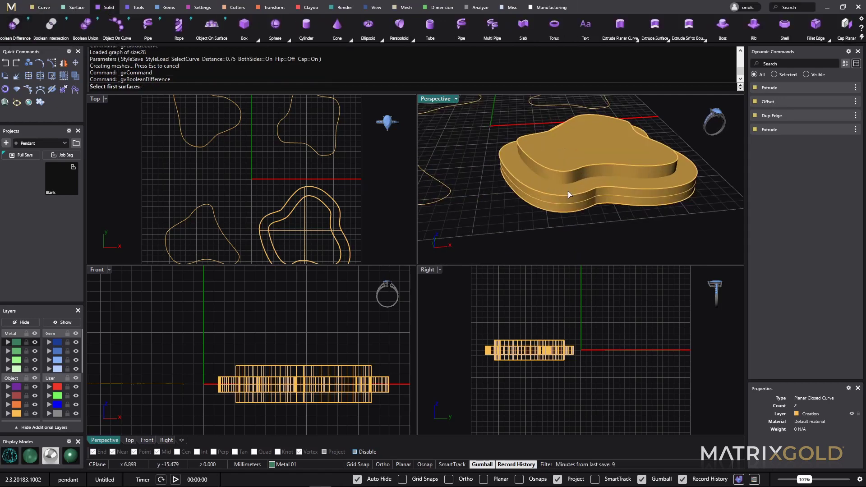
{"action": "left_click", "coordinate": [569, 191]}
{"action": "key", "text": "Return"}
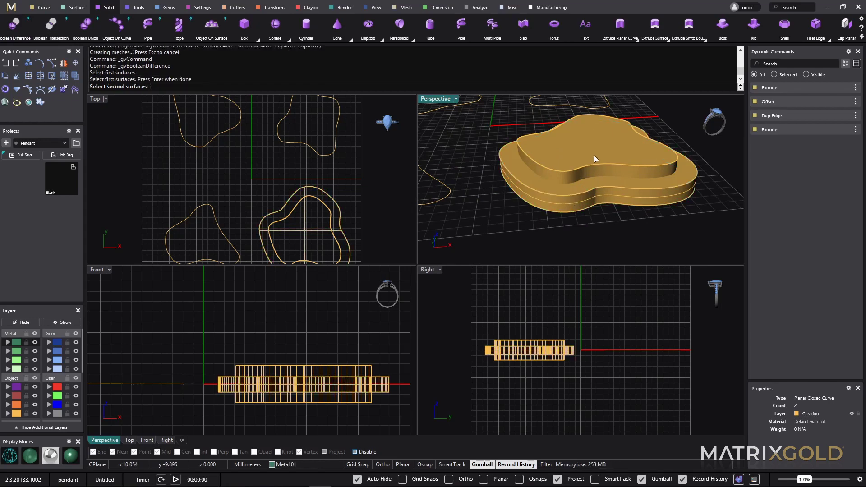
{"action": "left_click", "coordinate": [595, 186]}
{"action": "key", "text": "Return"}
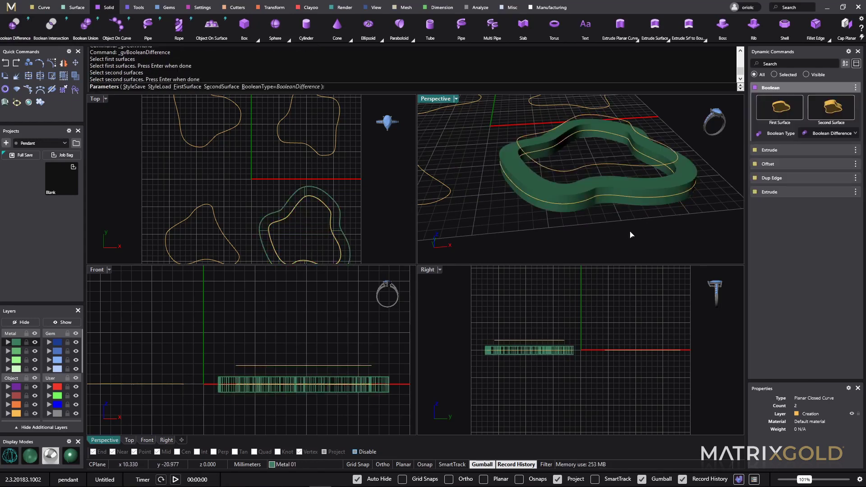
{"action": "right_click_drag", "start_coordinate": [630, 232], "coordinate": [631, 252]}
{"action": "scroll", "coordinate": [614, 185], "scroll_direction": "down", "scroll_amount": 3}
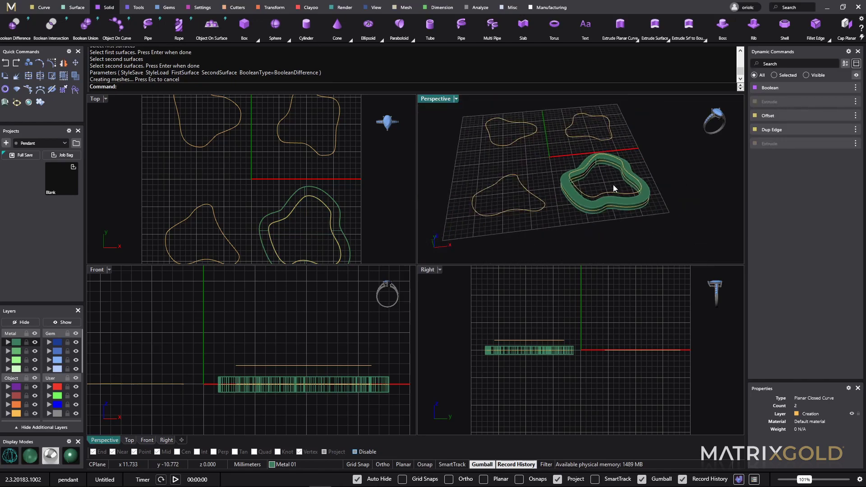
Maximize the perspective view and edit the original 1.8 mm Extrude to use the lower-left outline as its source curve
{"action": "right_click_drag", "start_coordinate": [613, 185], "coordinate": [577, 183]}
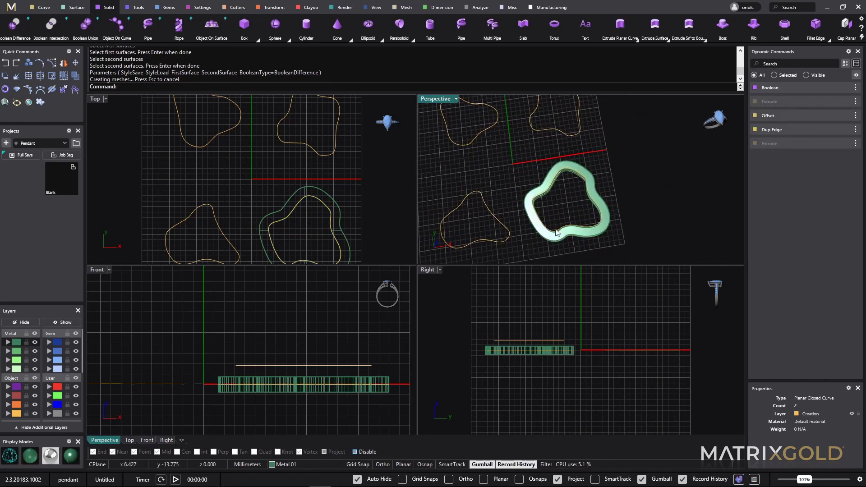
{"action": "right_click_drag", "start_coordinate": [587, 228], "coordinate": [504, 143]}
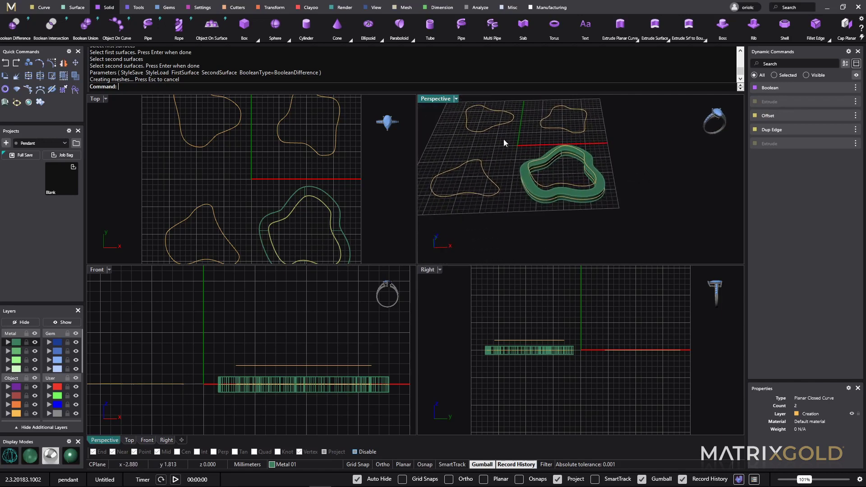
{"action": "double_click", "coordinate": [444, 100]}
{"action": "right_click_drag", "start_coordinate": [495, 162], "coordinate": [511, 235]}
{"action": "right_click_drag", "start_coordinate": [534, 276], "coordinate": [553, 269]}
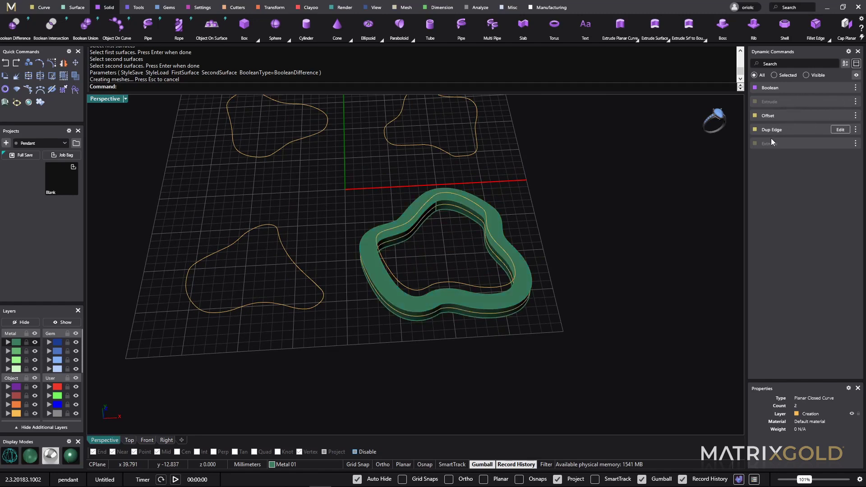
{"action": "right_click_drag", "start_coordinate": [570, 323], "coordinate": [655, 291]}
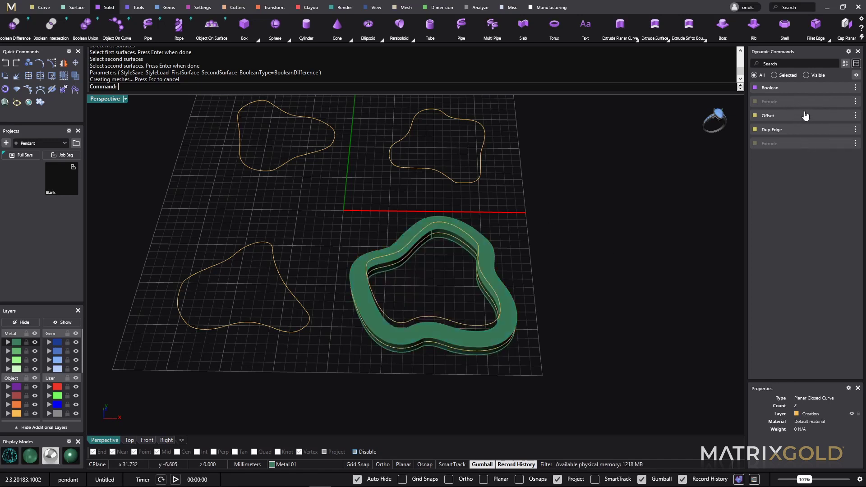
{"action": "mouse_move", "coordinate": [803, 134]}
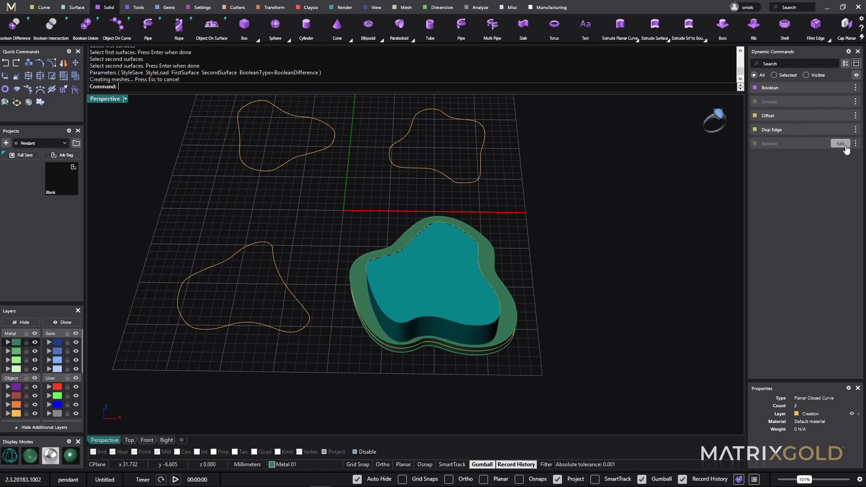
{"action": "left_click", "coordinate": [842, 144]}
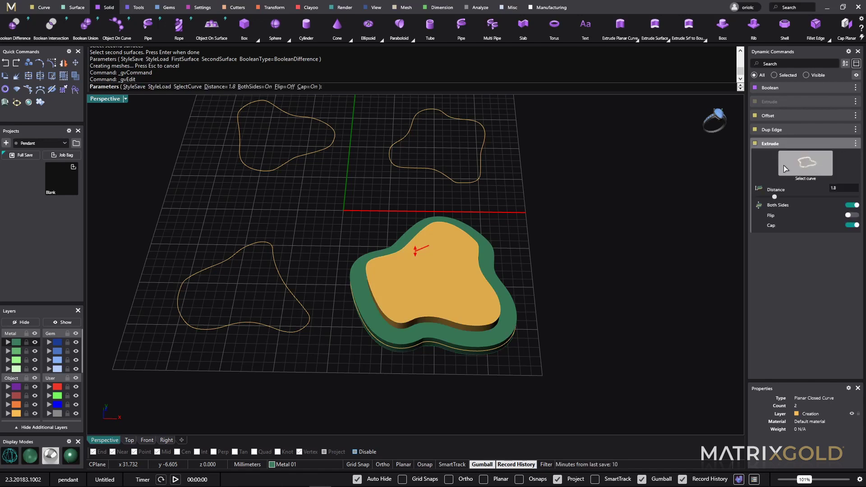
{"action": "left_click", "coordinate": [784, 166]}
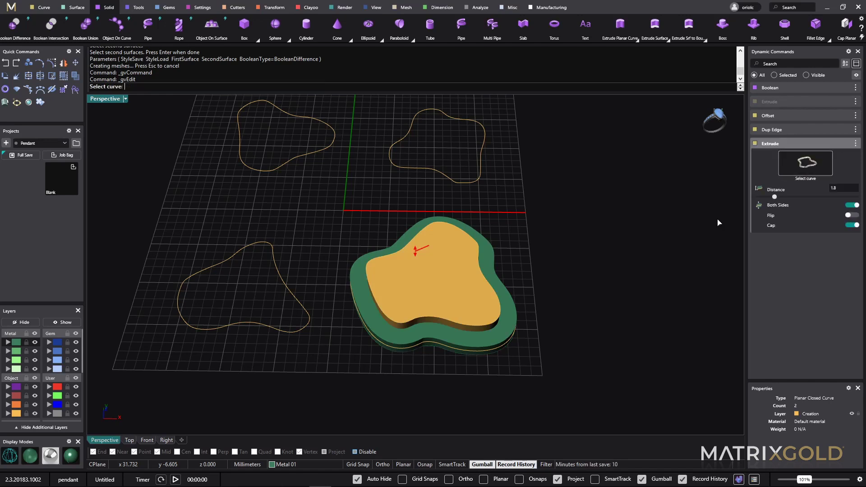
{"action": "left_click", "coordinate": [301, 331]}
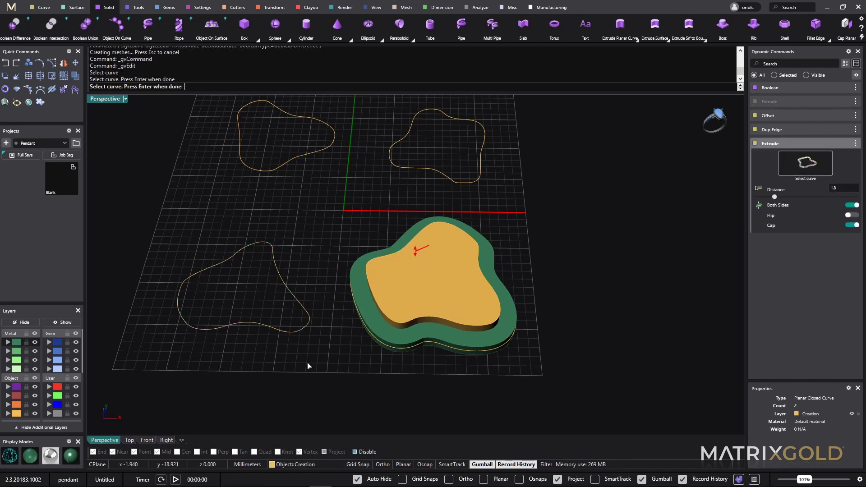
{"action": "key", "text": "Return"}
{"action": "key", "text": "Return"}
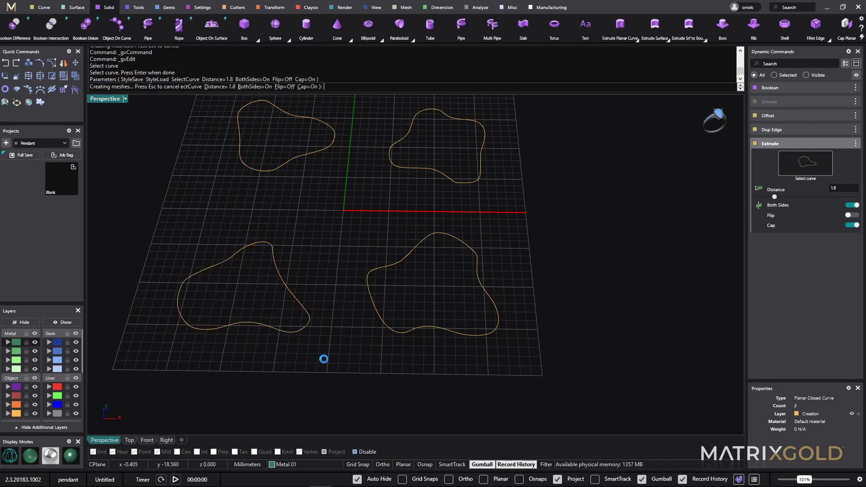
Save the lower-left band as a new item in the Pendant project
{"action": "right_click_drag", "start_coordinate": [323, 363], "coordinate": [455, 333]}
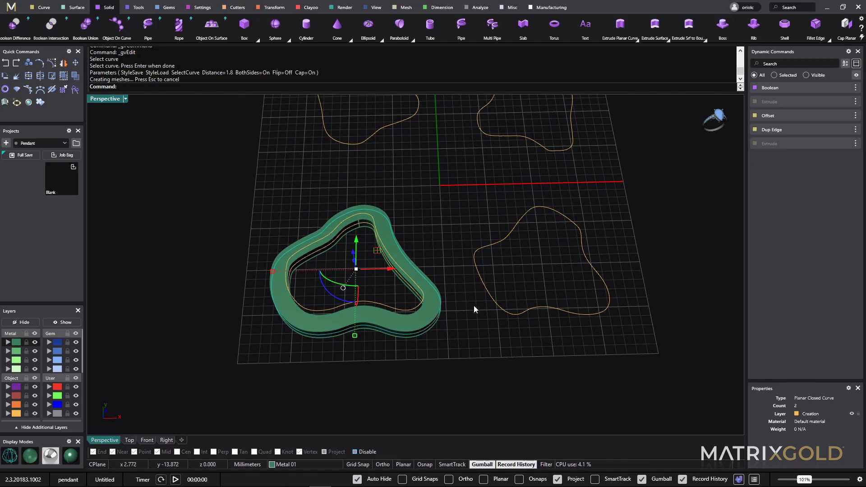
{"action": "left_click", "coordinate": [432, 308]}
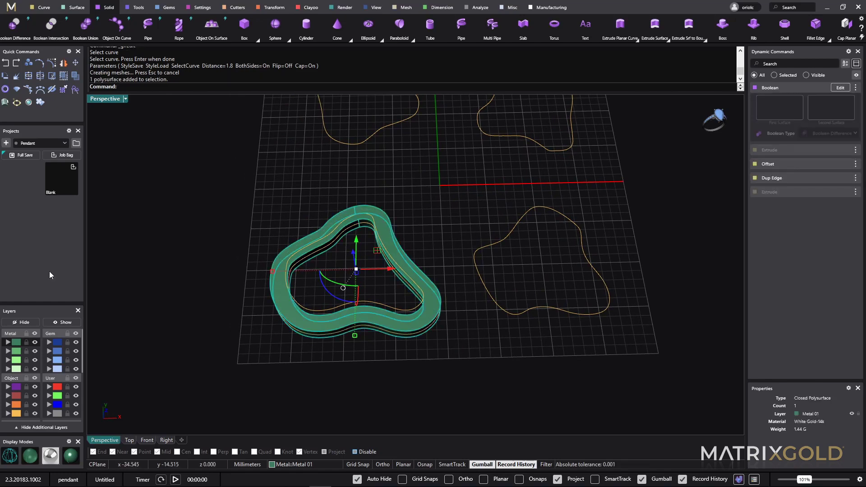
{"action": "left_click", "coordinate": [73, 167]}
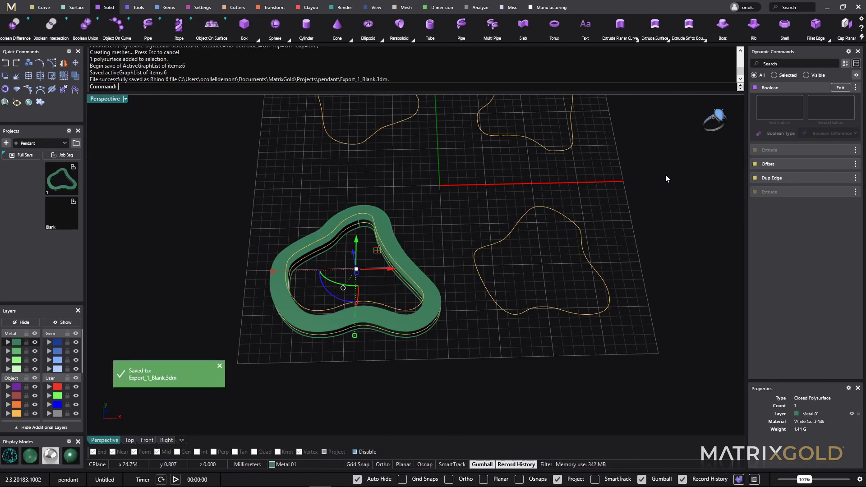
Edit the original 1.8 mm Extrude to use the upper-right outline as its source curve, and select the regenerated band
{"action": "mouse_move", "coordinate": [839, 194]}
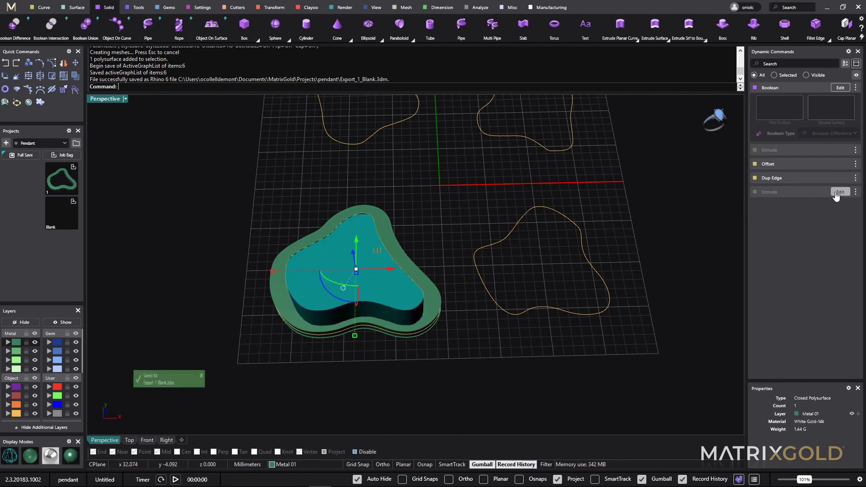
{"action": "left_click", "coordinate": [840, 192]}
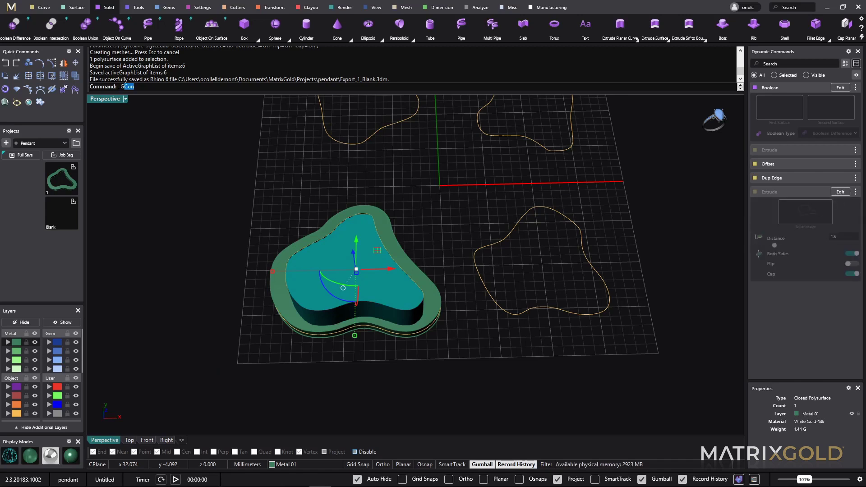
{"action": "left_click", "coordinate": [557, 154]}
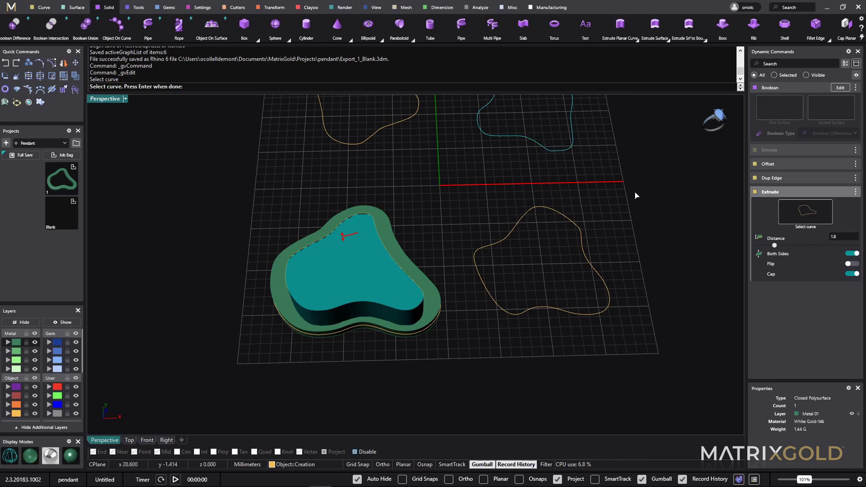
{"action": "key", "text": "Return"}
{"action": "key", "text": "Return"}
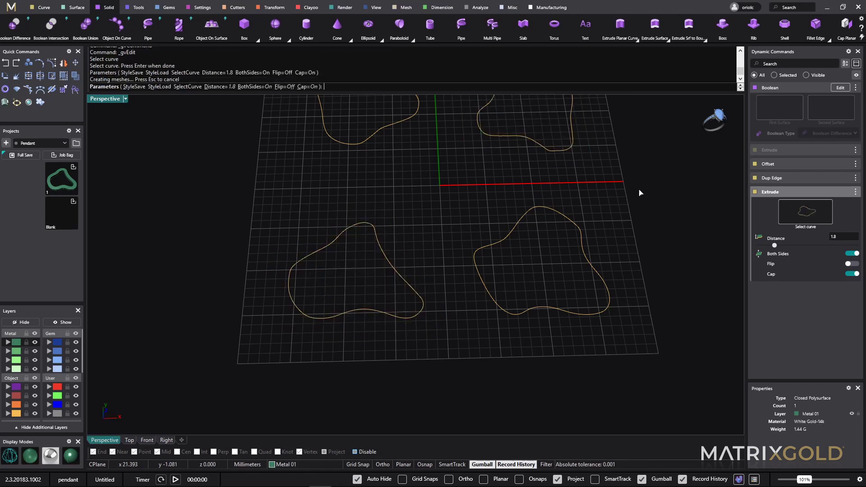
{"action": "left_click", "coordinate": [573, 155]}
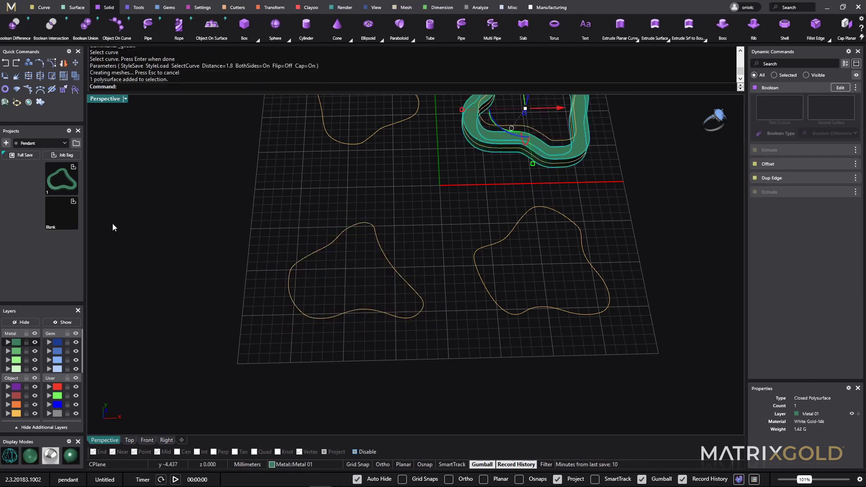
Save the upper-right band as a new item in the Pendant project, and edit the original 1.8 mm Extrude to use the upper-left outline
{"action": "left_click", "coordinate": [79, 210]}
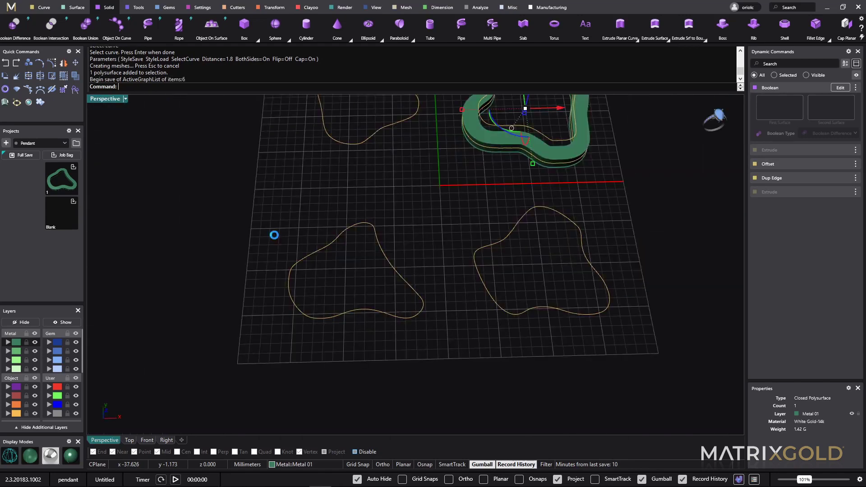
{"action": "left_click", "coordinate": [821, 193]}
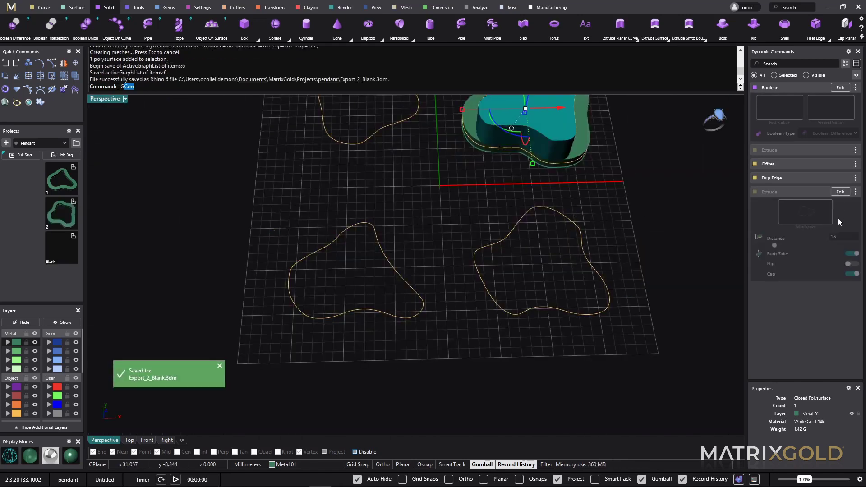
{"action": "left_click", "coordinate": [368, 137]}
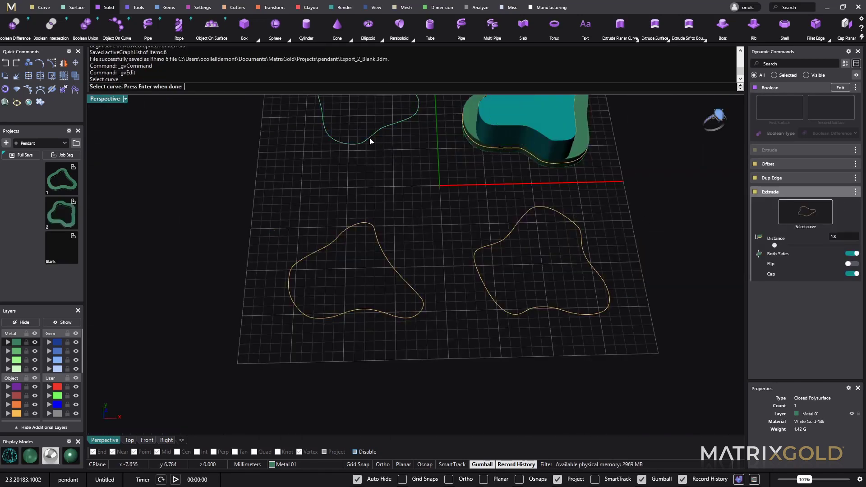
{"action": "key", "text": "Return"}
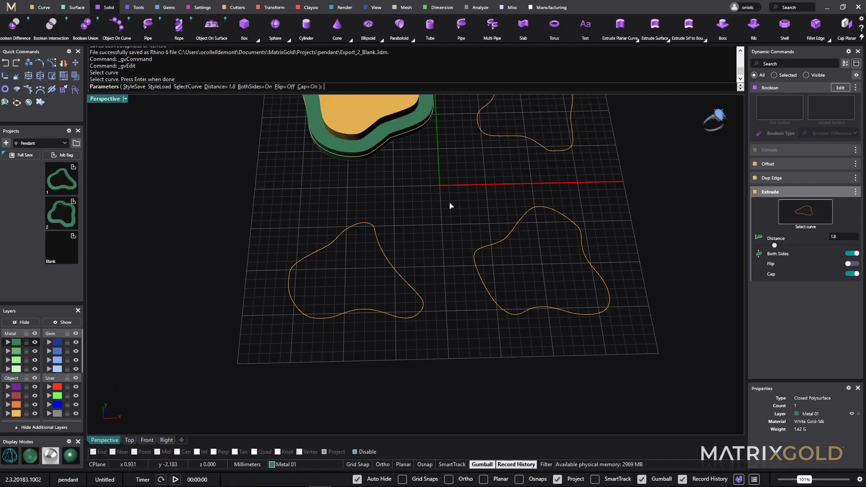
Select the regenerated upper-left band polysurface and save it as a new item in the Pendant project
{"action": "left_click", "coordinate": [405, 123]}
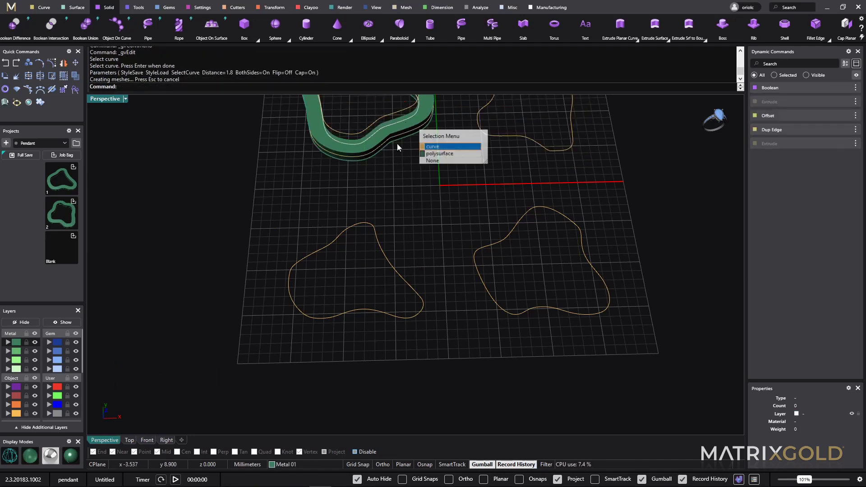
{"action": "left_click", "coordinate": [448, 157]}
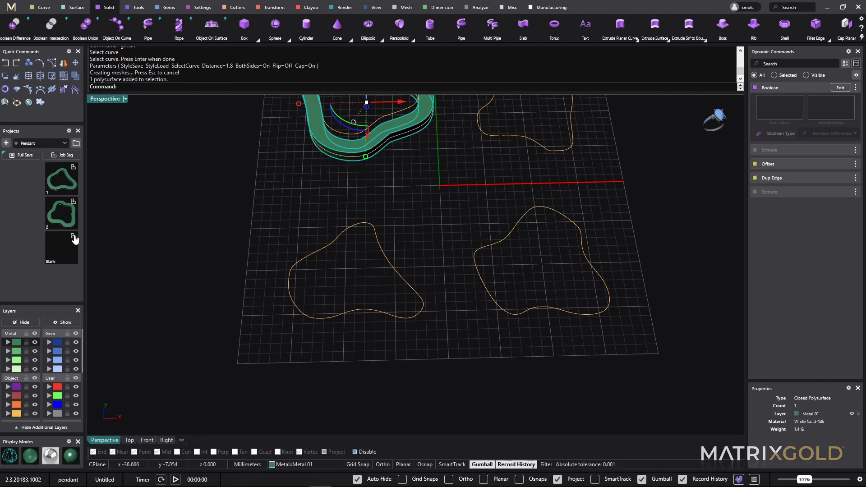
{"action": "key", "text": "ctrl+F2"}
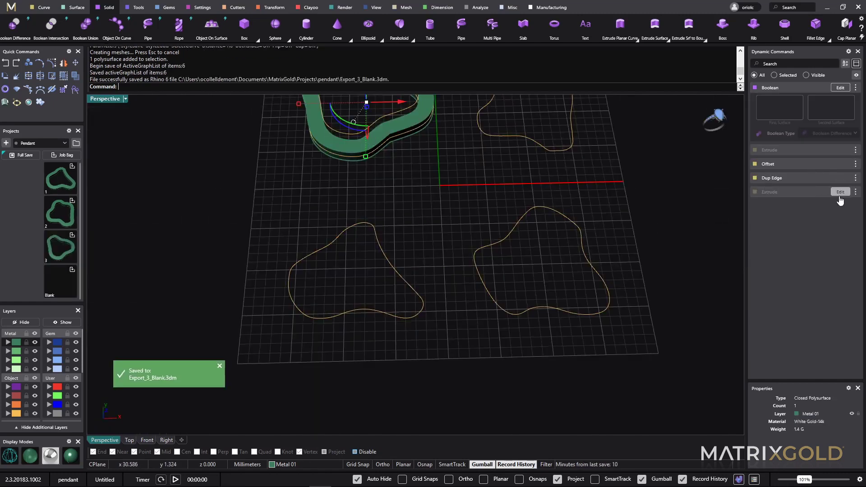
Edit the original 1.8 mm Extrude to use the lower-right outline as its source curve
{"action": "left_click", "coordinate": [840, 194]}
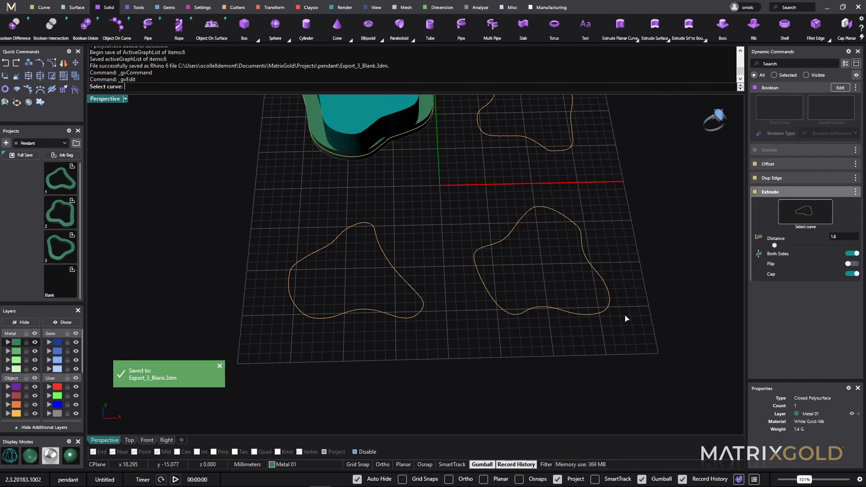
{"action": "left_click", "coordinate": [551, 311]}
{"action": "key", "text": "Return"}
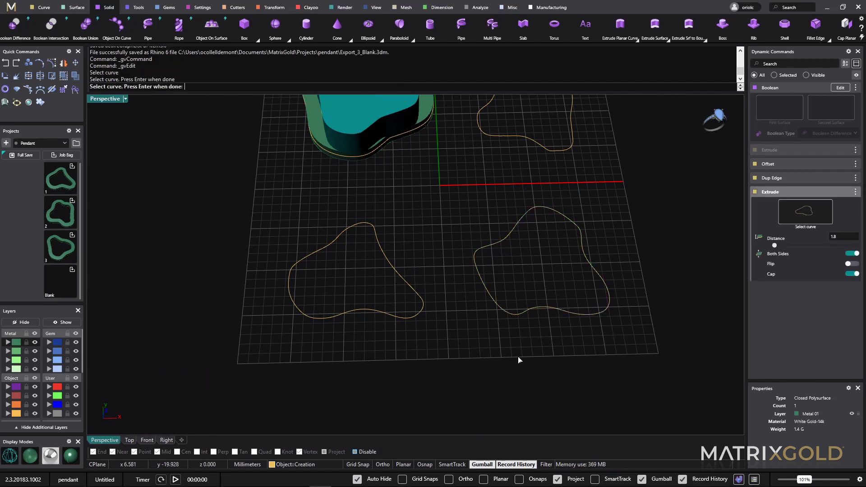
{"action": "key", "text": "Return"}
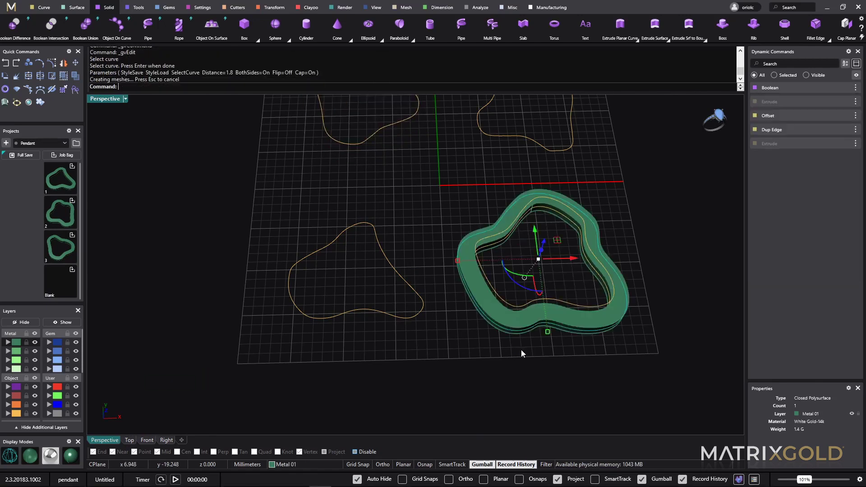
Select the lower-right band, save it as a new item in the Pendant project, and look through the saved variations
{"action": "left_click", "coordinate": [480, 294]}
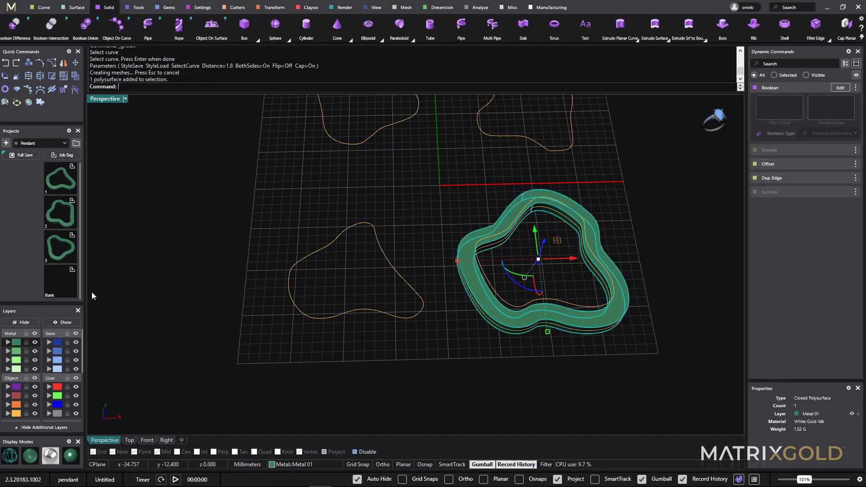
{"action": "left_click", "coordinate": [71, 271]}
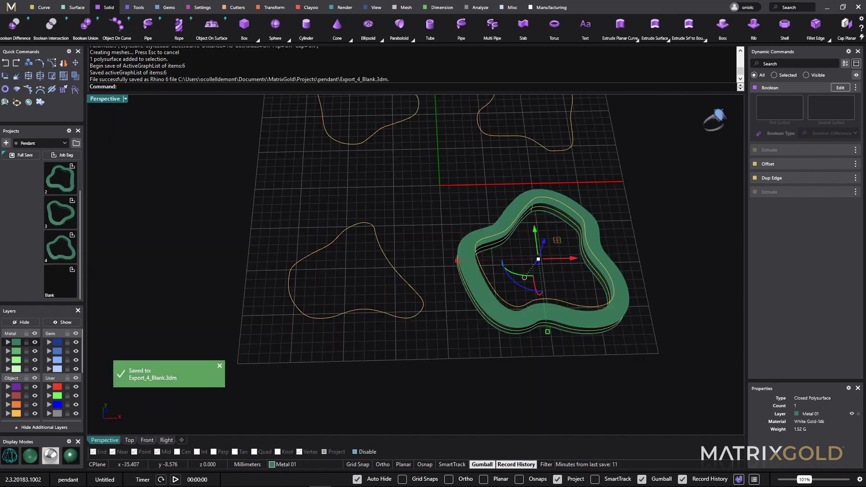
{"action": "scroll", "coordinate": [50, 258], "scroll_direction": "up", "scroll_amount": 2}
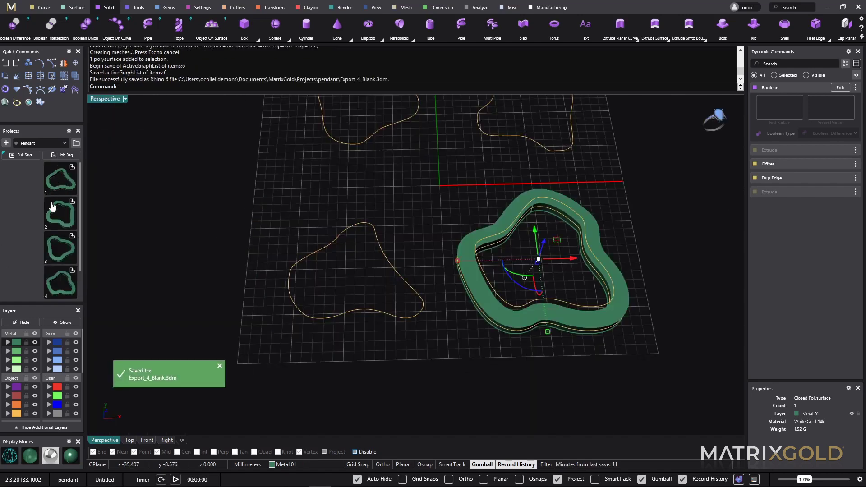
{"action": "scroll", "coordinate": [70, 278], "scroll_direction": "down", "scroll_amount": 2}
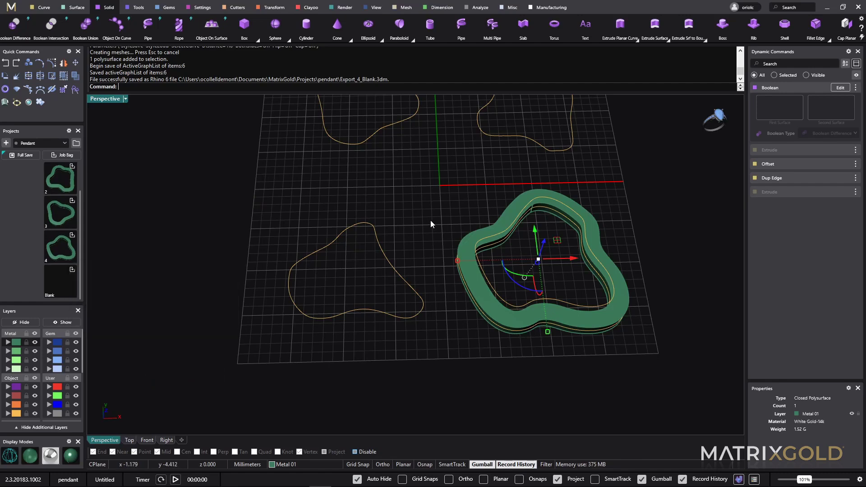
{"action": "scroll", "coordinate": [431, 221], "scroll_direction": "up", "scroll_amount": 3}
{"action": "scroll", "coordinate": [440, 221], "scroll_direction": "down", "scroll_amount": 5}
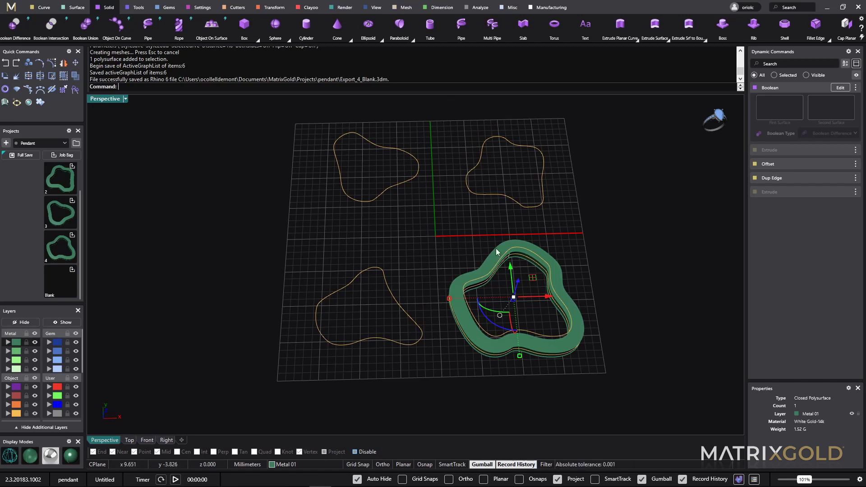
{"action": "left_click", "coordinate": [807, 89]}
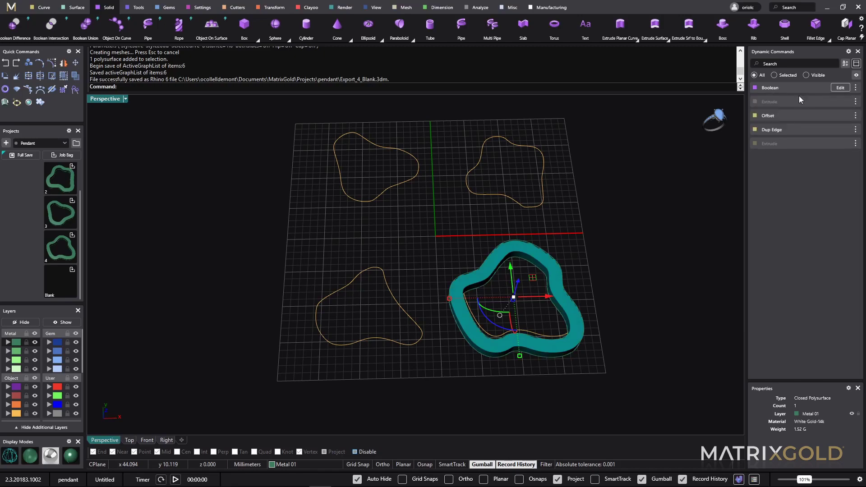
{"action": "right_click_drag", "start_coordinate": [619, 278], "coordinate": [619, 253]}
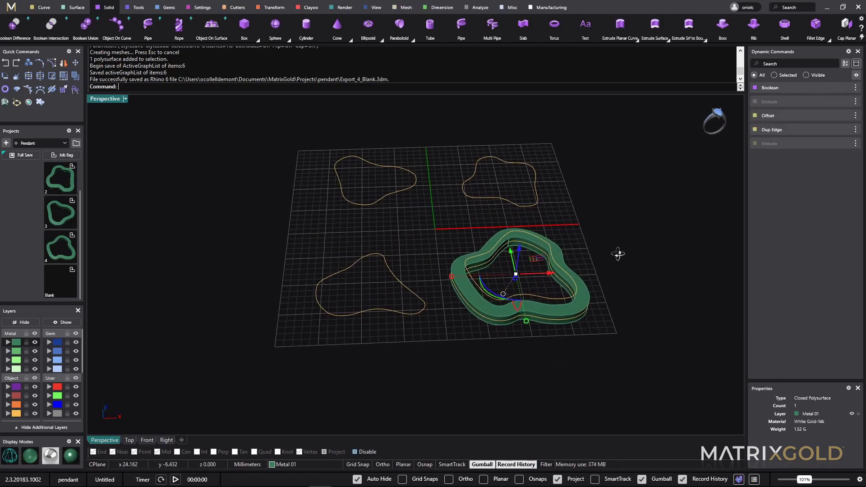
Undo the latest Gems On Curve, its edit and the Offset before it, leaving the bare lower-right band
{"action": "key", "text": "ctrl+z"}
{"action": "key", "text": "ctrl+z"}
{"action": "key", "text": "ctrl+z"}
{"action": "scroll", "coordinate": [555, 229], "scroll_direction": "up", "scroll_amount": 3}
{"action": "right_click_drag", "start_coordinate": [554, 228], "coordinate": [575, 230]}
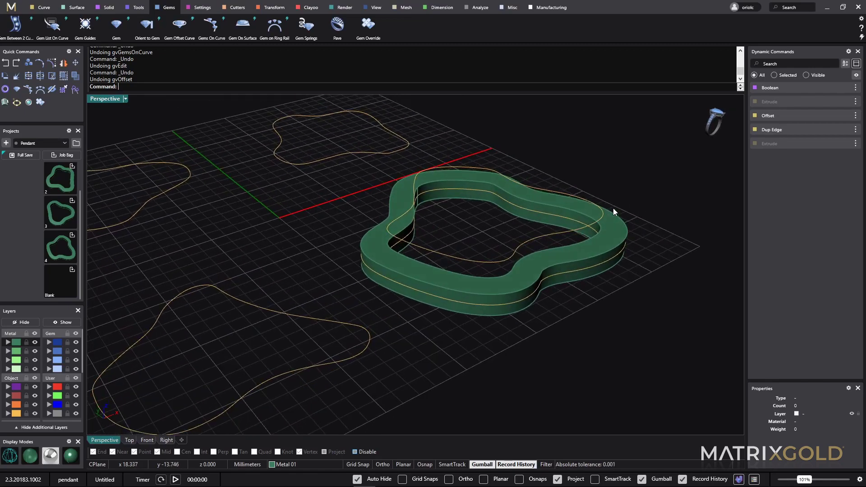
{"action": "right_click_drag", "start_coordinate": [596, 275], "coordinate": [588, 298]}
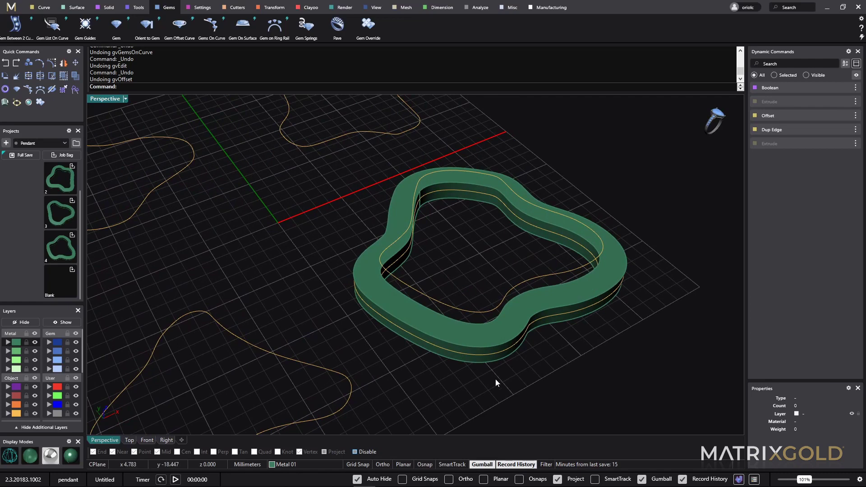
Try to offset the band's outer mid-height curve, switch the perspective view to wireframe, and close the existing 1.7 mm offset
{"action": "mouse_move", "coordinate": [808, 95]}
{"action": "left_click", "coordinate": [606, 300]}
{"action": "left_click", "coordinate": [632, 327]}
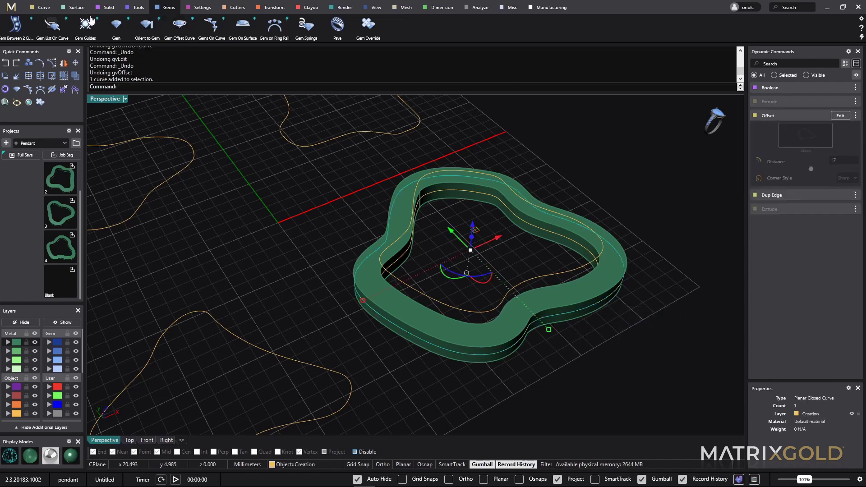
{"action": "left_click", "coordinate": [43, 7]}
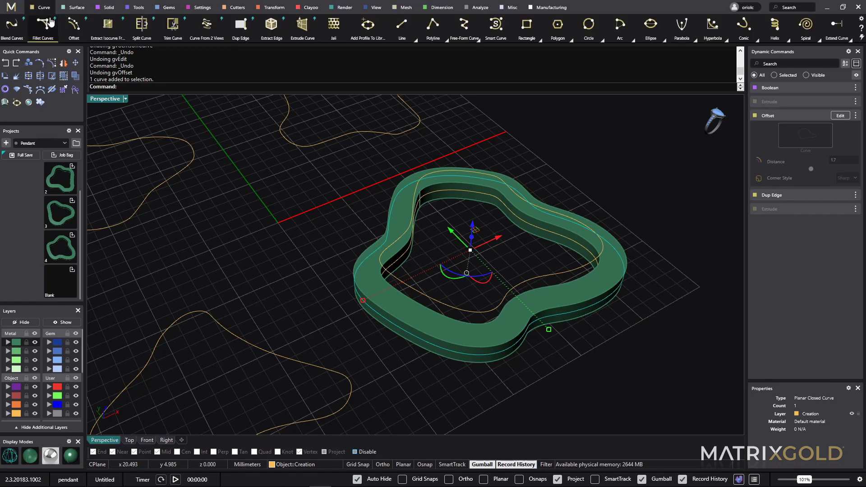
{"action": "left_click", "coordinate": [73, 25]}
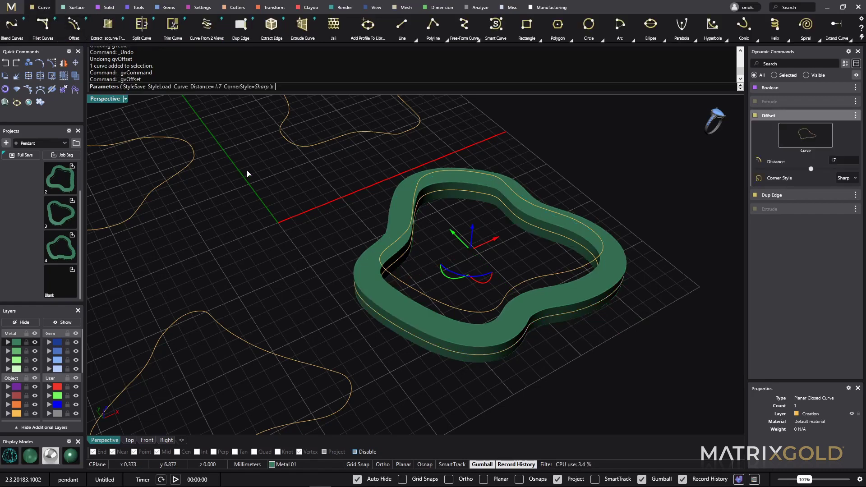
{"action": "left_click", "coordinate": [11, 456]}
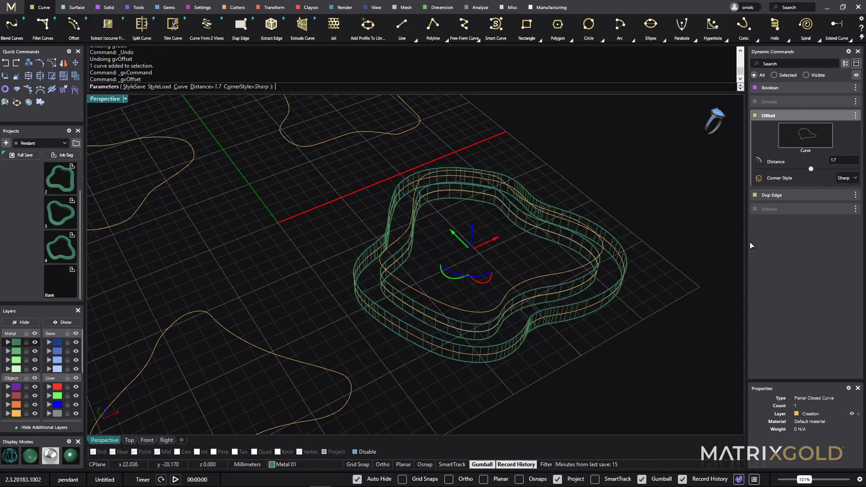
{"action": "right_click", "coordinate": [652, 313]}
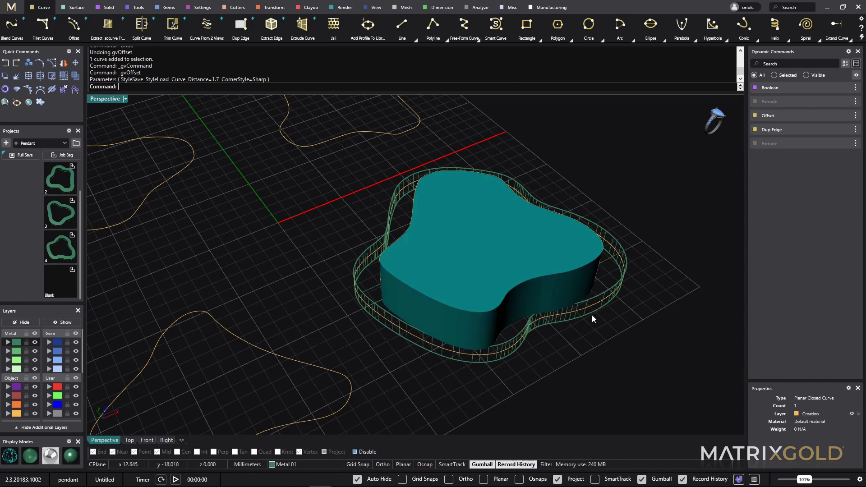
Offset the band's outer mid-height curve by -0.85 mm with sharp corners, and show the result in the top view
{"action": "key", "text": "Return"}
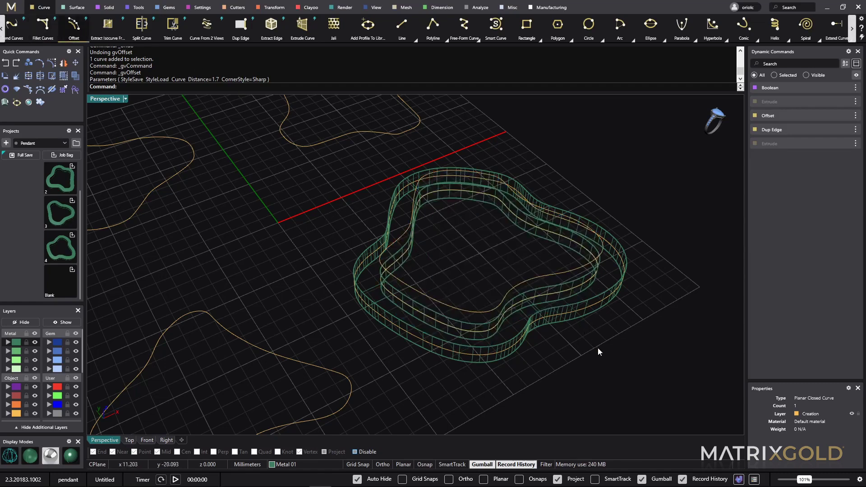
{"action": "left_click", "coordinate": [596, 307]}
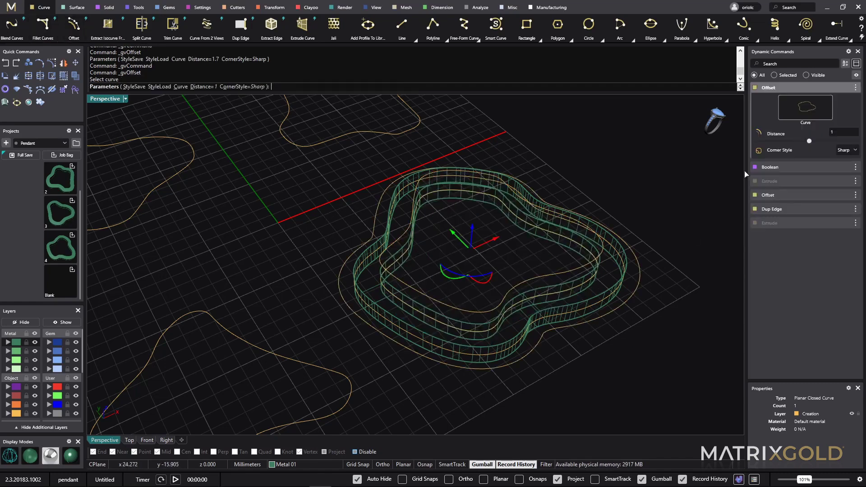
{"action": "left_click", "coordinate": [844, 133]}
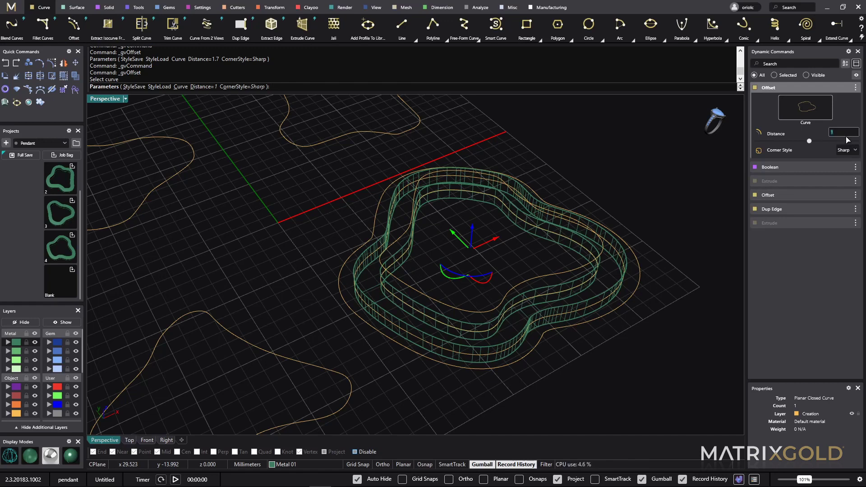
{"action": "type", "text": "-1"}
{"action": "key", "text": "Return"}
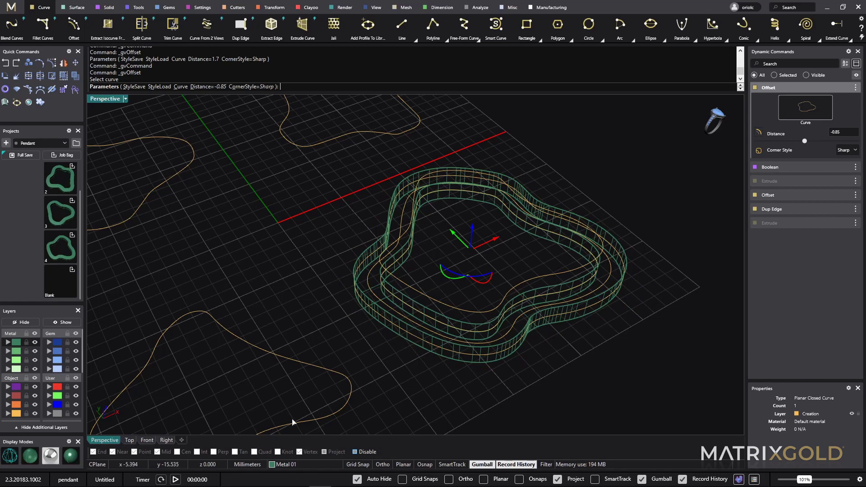
{"action": "left_click", "coordinate": [129, 440]}
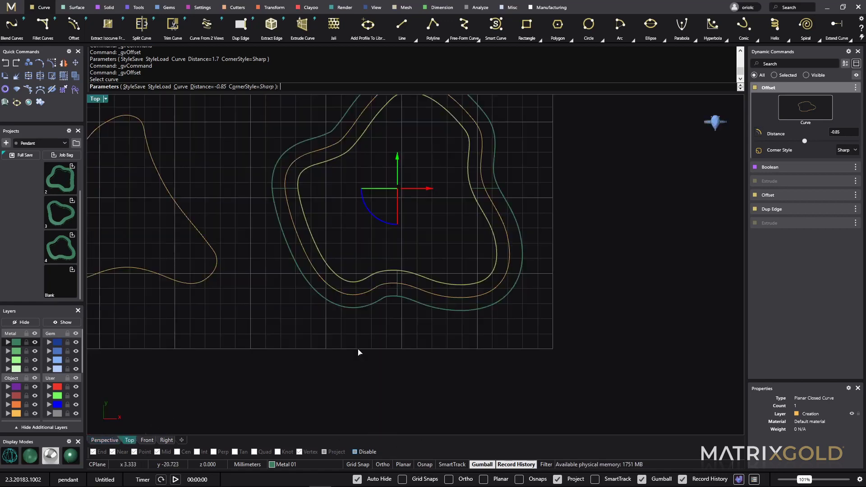
{"action": "key", "text": "Return"}
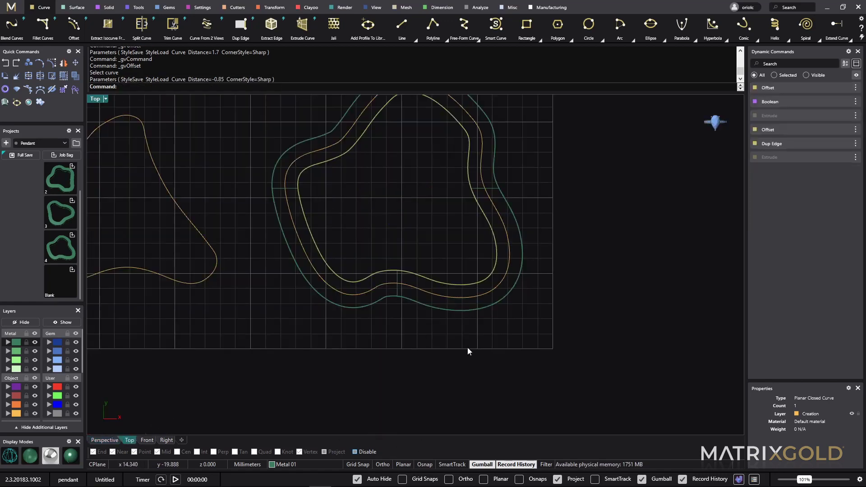
Place round diamonds along the band's centre curve with Gems On Curve, with a spacing of 0.25
{"action": "left_click", "coordinate": [503, 282]}
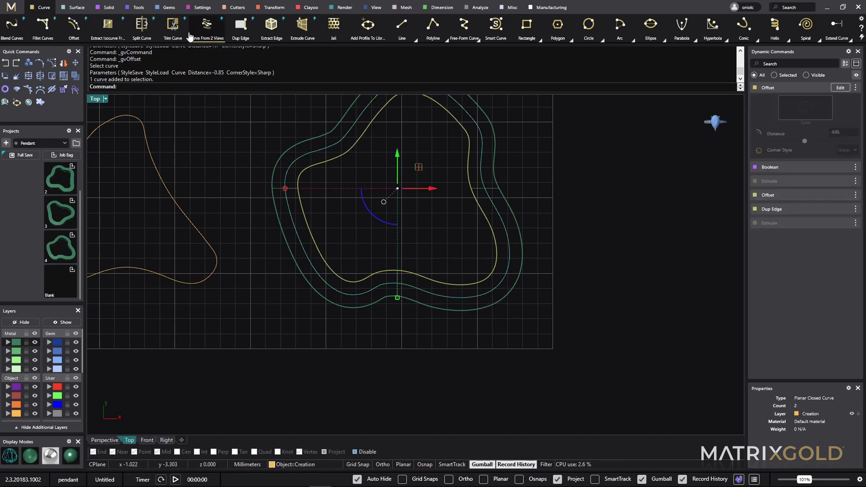
{"action": "left_click", "coordinate": [169, 9]}
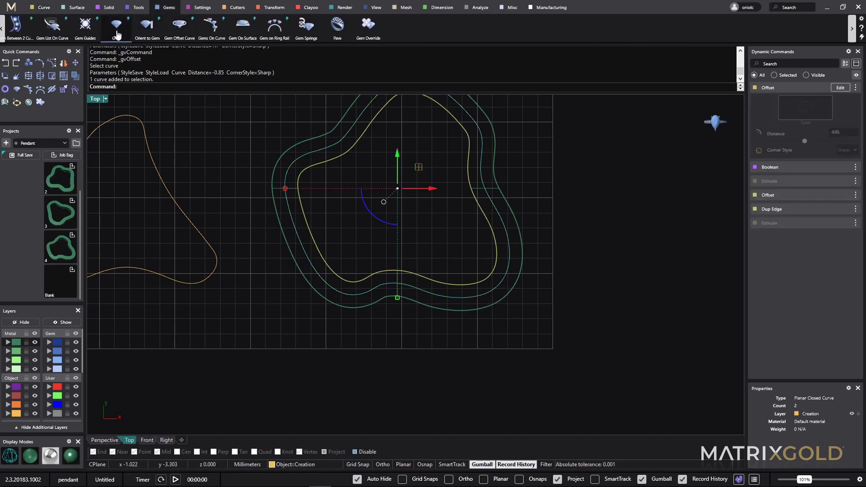
{"action": "left_click", "coordinate": [212, 26]}
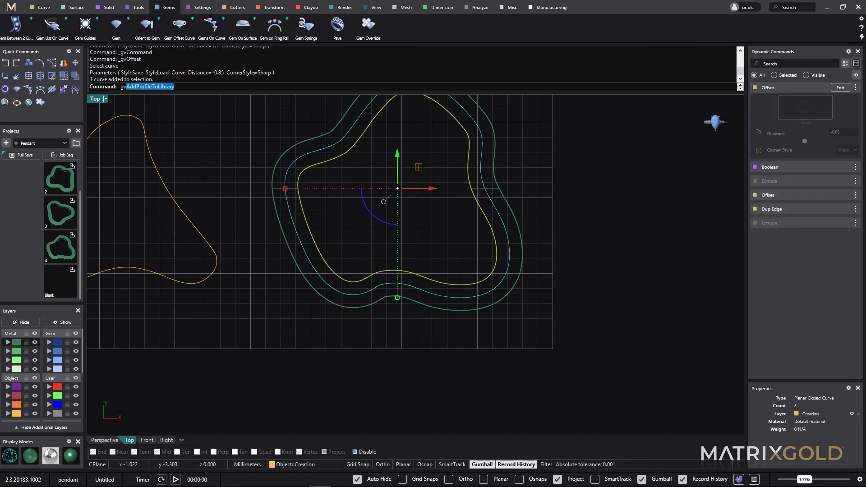
{"action": "right_click_drag", "start_coordinate": [353, 272], "coordinate": [353, 343]}
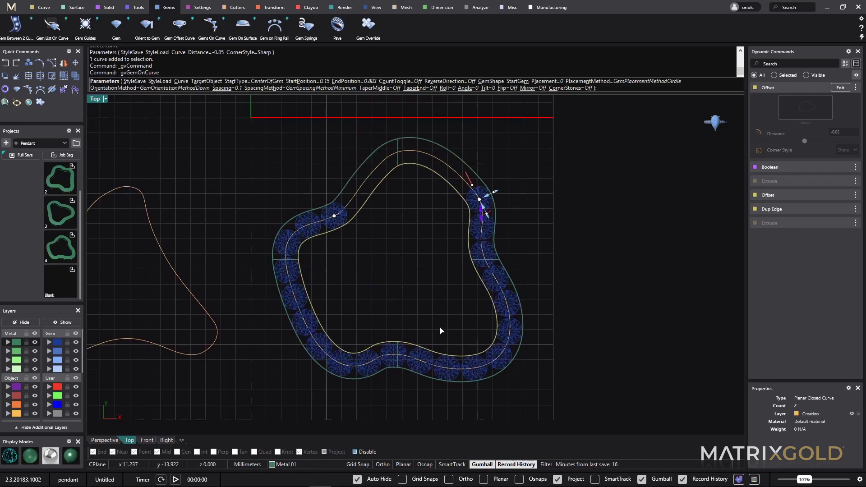
{"action": "left_click", "coordinate": [835, 332]}
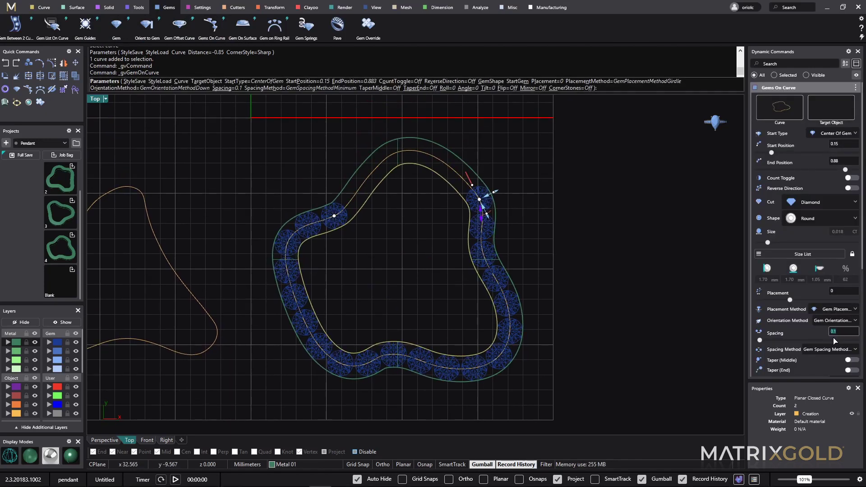
{"action": "type", "text": ".25"}
{"action": "key", "text": "Return"}
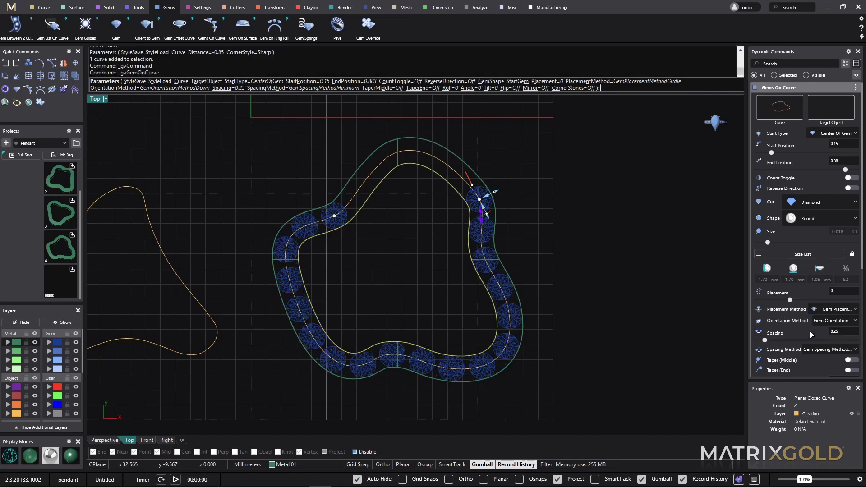
Extend the gem row from start position 0.052 to end position 0.99, and raise the gems to placement 0.42
{"action": "left_click_drag", "start_coordinate": [333, 219], "coordinate": [389, 163]}
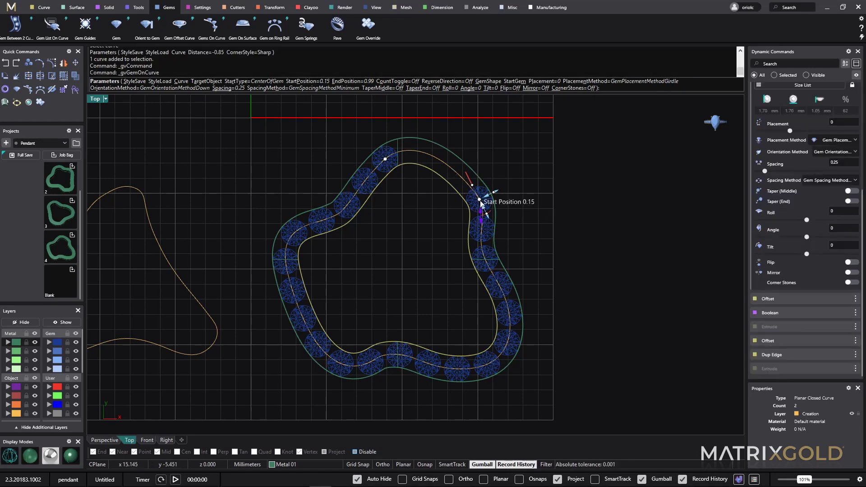
{"action": "left_click_drag", "start_coordinate": [476, 195], "coordinate": [427, 160]}
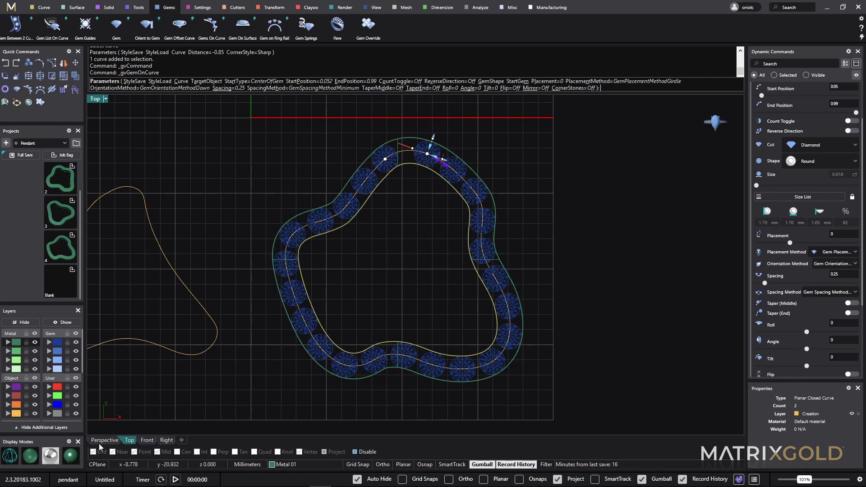
{"action": "left_click", "coordinate": [114, 439]}
{"action": "right_click_drag", "start_coordinate": [398, 304], "coordinate": [411, 280]}
{"action": "scroll", "coordinate": [394, 217], "scroll_direction": "up", "scroll_amount": 6}
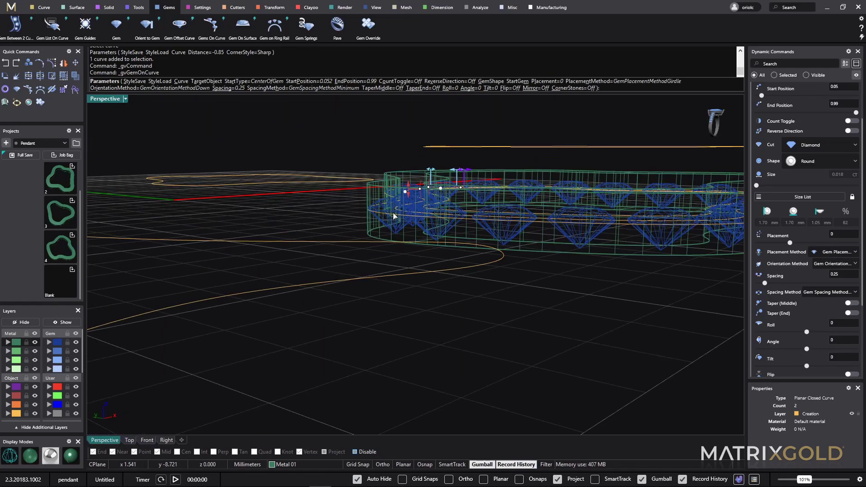
{"action": "left_click_drag", "start_coordinate": [413, 190], "coordinate": [411, 181]}
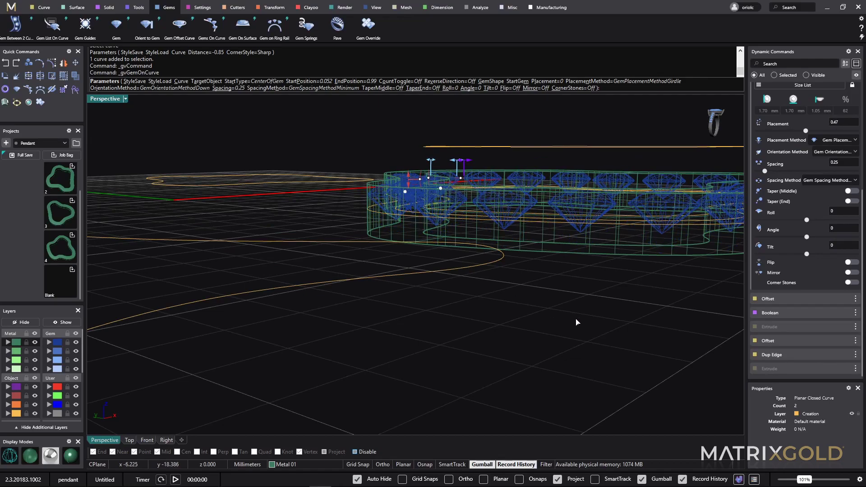
{"action": "right_click", "coordinate": [579, 322]}
Replace the first Extrude's source with the lower-left curve, so that the band and its gems rebuild on that shape
{"action": "right_click_drag", "start_coordinate": [580, 321], "coordinate": [535, 372]}
{"action": "scroll", "coordinate": [545, 350], "scroll_direction": "down", "scroll_amount": 6}
{"action": "right_click_drag", "start_coordinate": [535, 372], "coordinate": [564, 304], "text": "shift"}
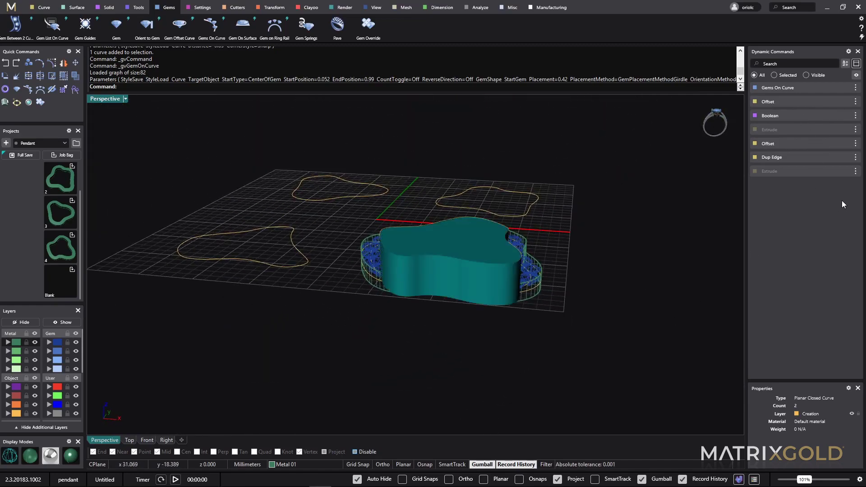
{"action": "left_click", "coordinate": [840, 172]}
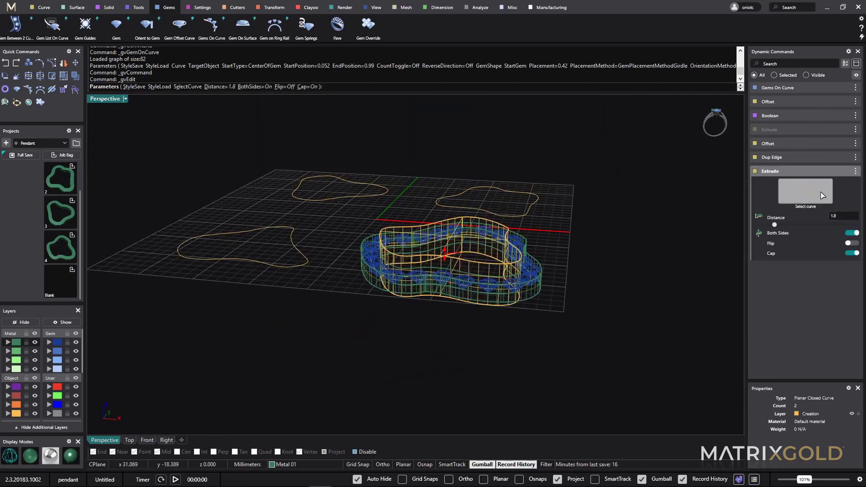
{"action": "left_click", "coordinate": [303, 265]}
{"action": "key", "text": "Return"}
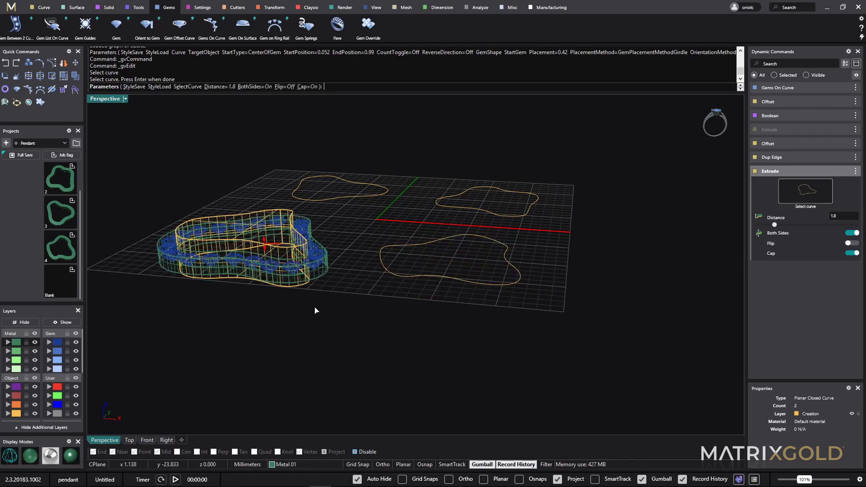
{"action": "right_click_drag", "start_coordinate": [316, 310], "coordinate": [405, 372]}
{"action": "key", "text": "Return"}
{"action": "scroll", "coordinate": [405, 372], "scroll_direction": "up", "scroll_amount": 5}
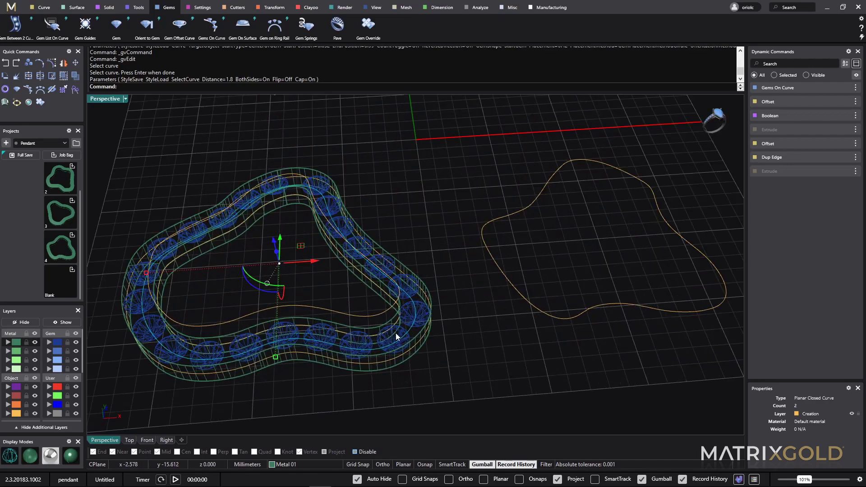
Try to create micro prong cutters on the full row of gems
{"action": "right_click_drag", "start_coordinate": [421, 320], "coordinate": [455, 284]}
{"action": "left_click", "coordinate": [467, 245]}
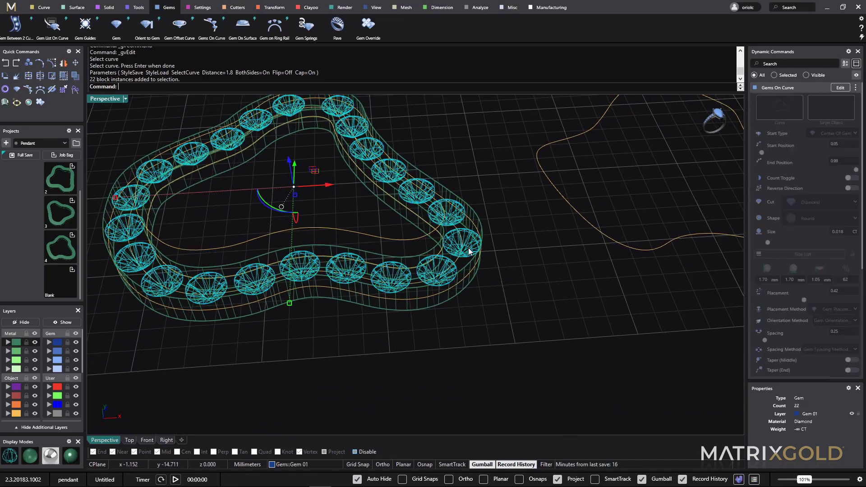
{"action": "left_click", "coordinate": [237, 7]}
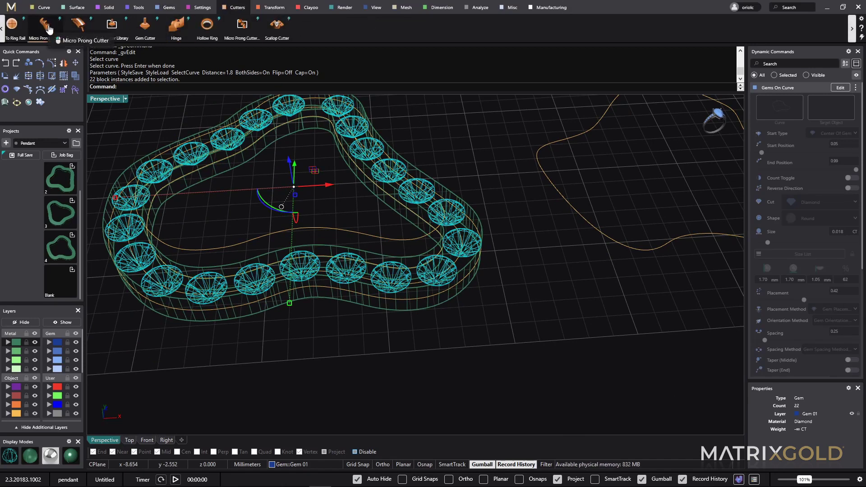
{"action": "type", "text": "_gvCommand"}
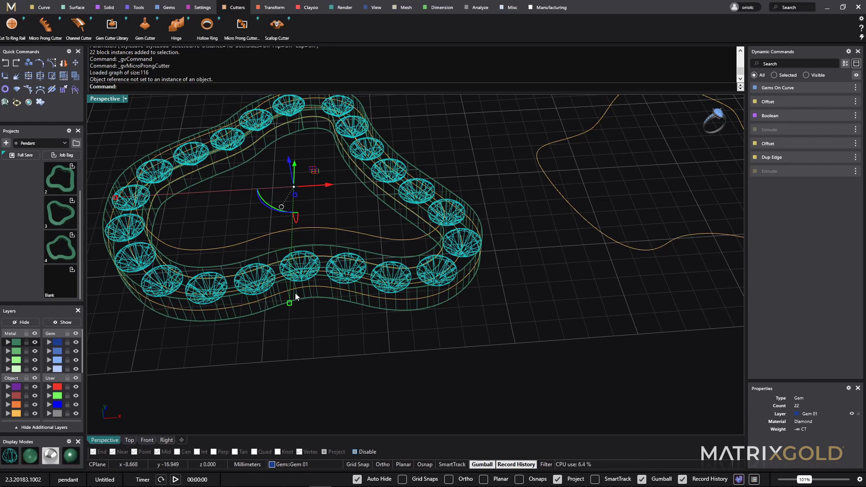
{"action": "left_click", "coordinate": [45, 24]}
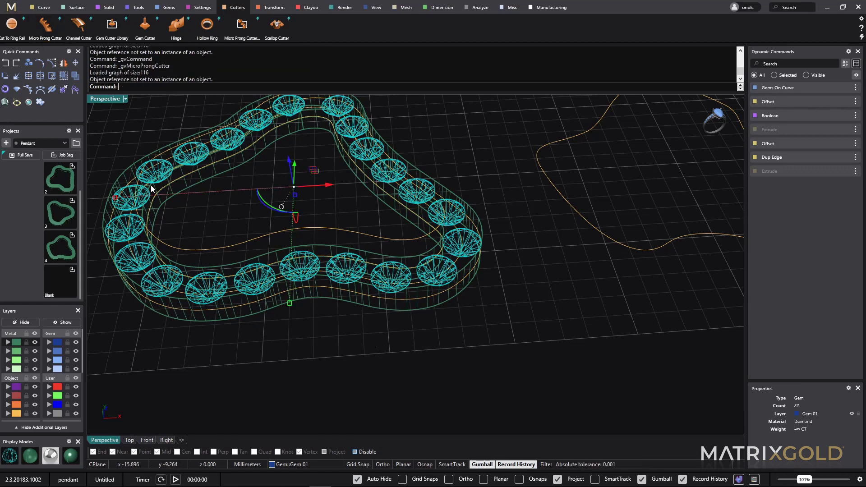
{"action": "right_click_drag", "start_coordinate": [299, 334], "coordinate": [442, 350]}
{"action": "key", "text": "Escape"}
{"action": "scroll", "coordinate": [412, 324], "scroll_direction": "up", "scroll_amount": 5}
{"action": "scroll", "coordinate": [443, 226], "scroll_direction": "up", "scroll_amount": 3}
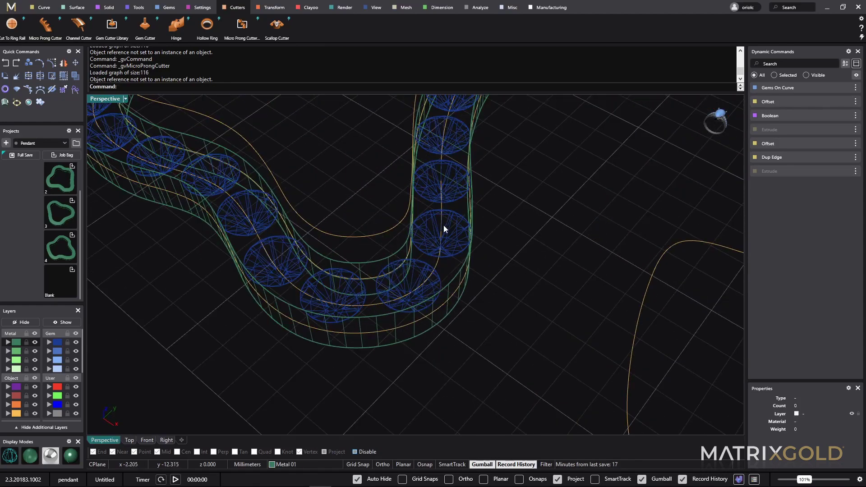
{"action": "double_click", "coordinate": [460, 233]}
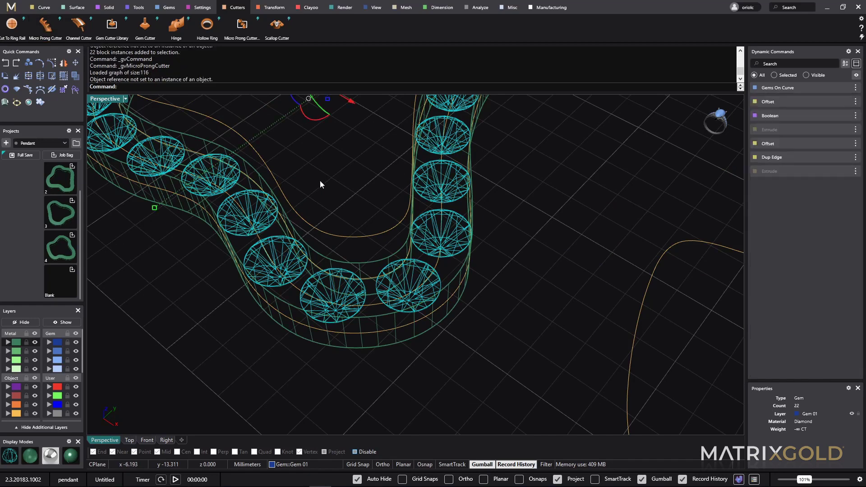
{"action": "right_click_drag", "start_coordinate": [321, 180], "coordinate": [359, 217], "text": "shift"}
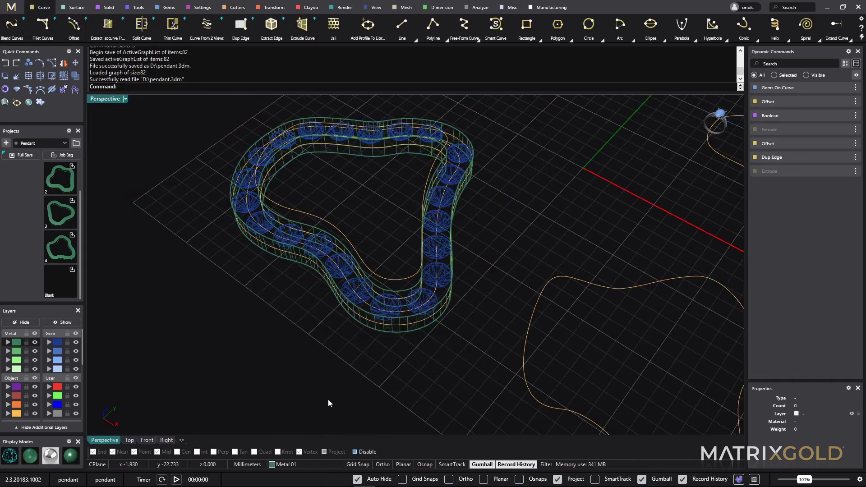
Apply the Micro Prong Cutter to all the gems along the band in the reopened pendant file
{"action": "right_click_drag", "start_coordinate": [413, 351], "coordinate": [478, 363]}
{"action": "left_click", "coordinate": [449, 283]}
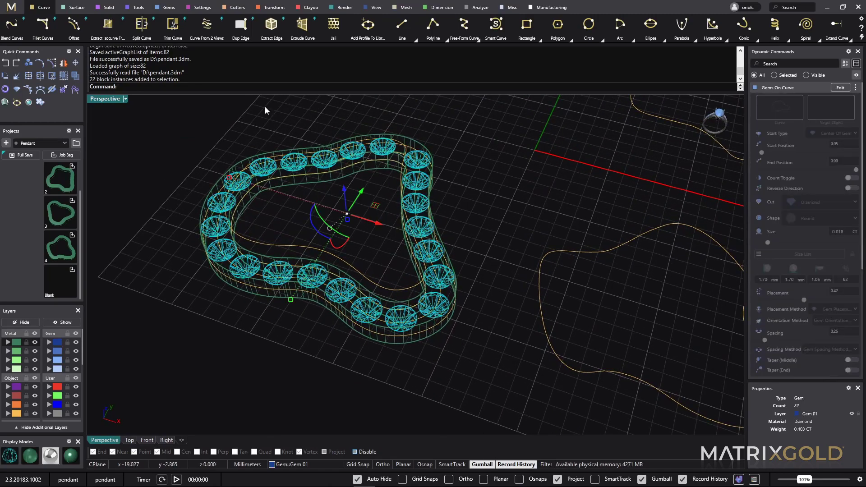
{"action": "left_click", "coordinate": [229, 11]}
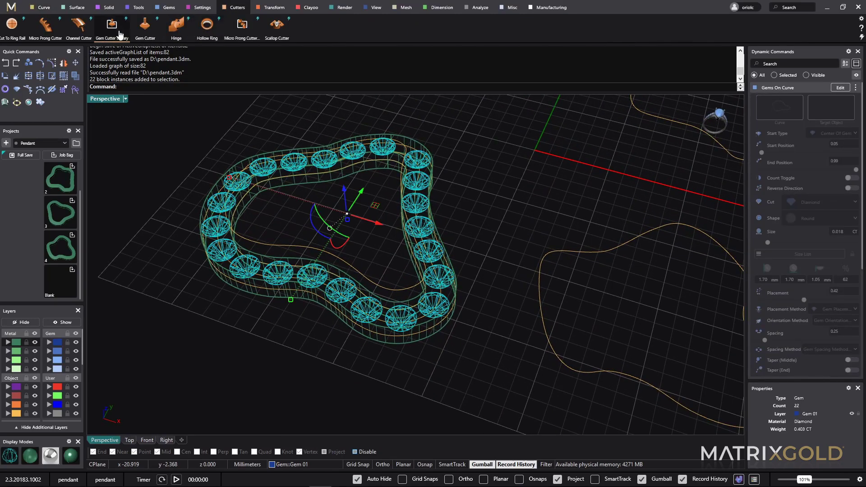
{"action": "type", "text": "_G"}
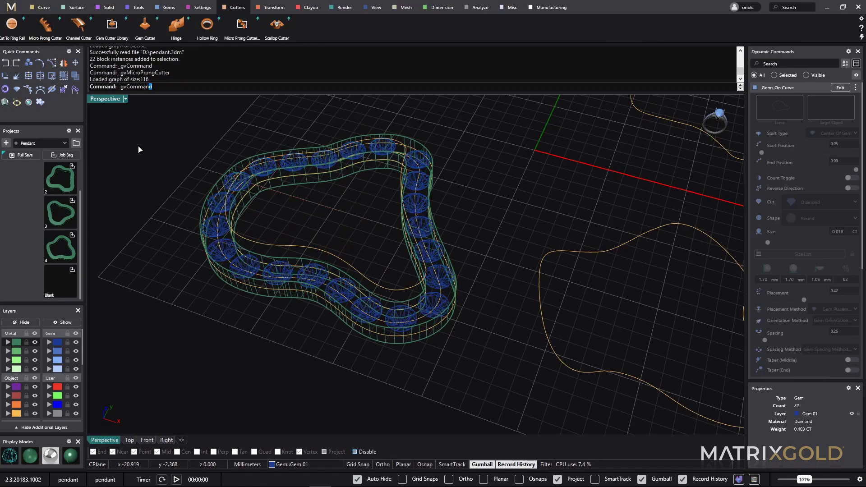
{"action": "scroll", "coordinate": [405, 304], "scroll_direction": "up", "scroll_amount": 6}
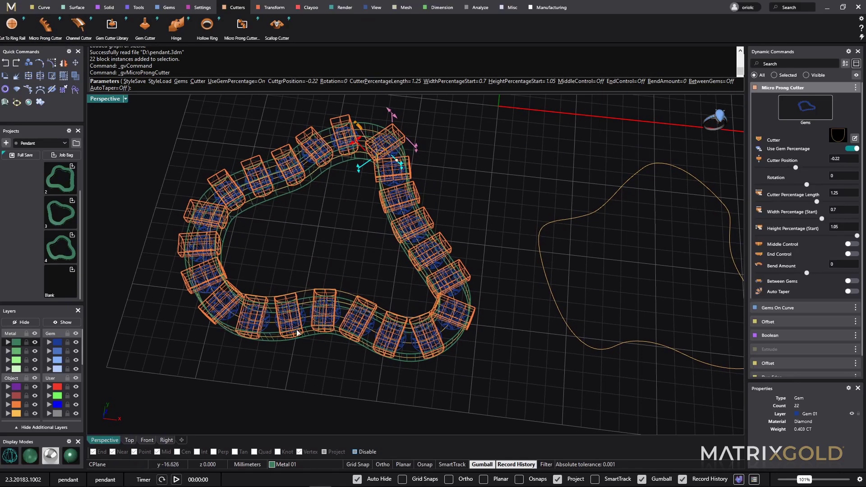
{"action": "scroll", "coordinate": [382, 275], "scroll_direction": "down", "scroll_amount": 5}
{"action": "scroll", "coordinate": [373, 240], "scroll_direction": "up", "scroll_amount": 10}
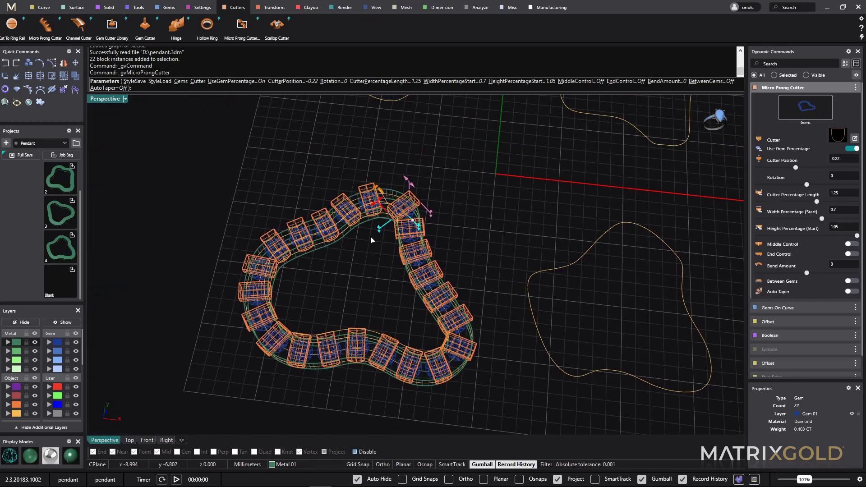
Set the micro prong cutters' percentage length to 1.53, and turn on auto taper
{"action": "left_click_drag", "start_coordinate": [381, 217], "coordinate": [387, 205]}
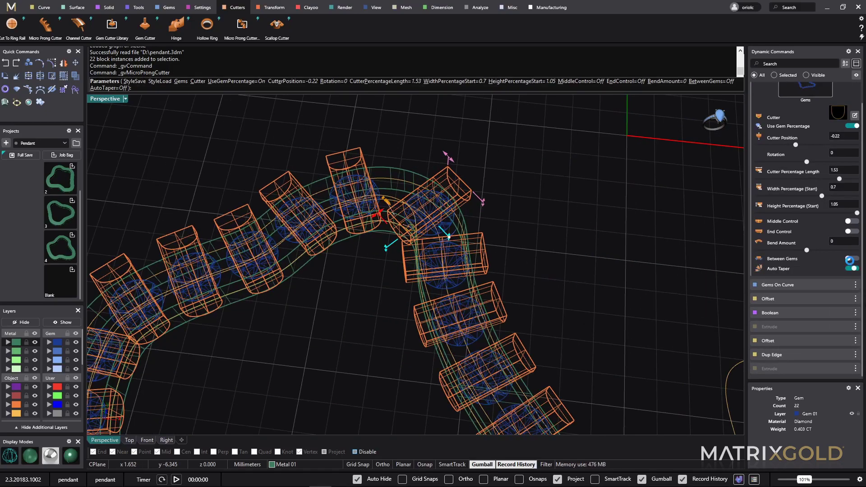
{"action": "left_click", "coordinate": [851, 266]}
{"action": "right_click_drag", "start_coordinate": [429, 289], "coordinate": [564, 309]}
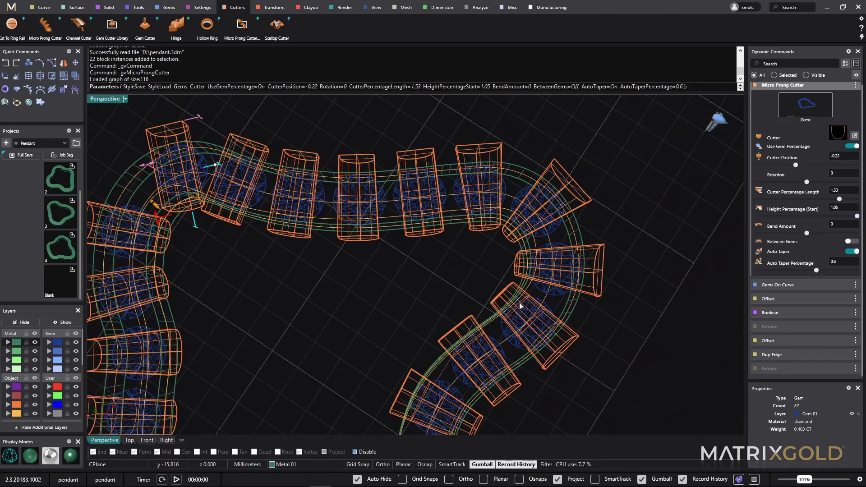
{"action": "scroll", "coordinate": [408, 370], "scroll_direction": "down", "scroll_amount": 5}
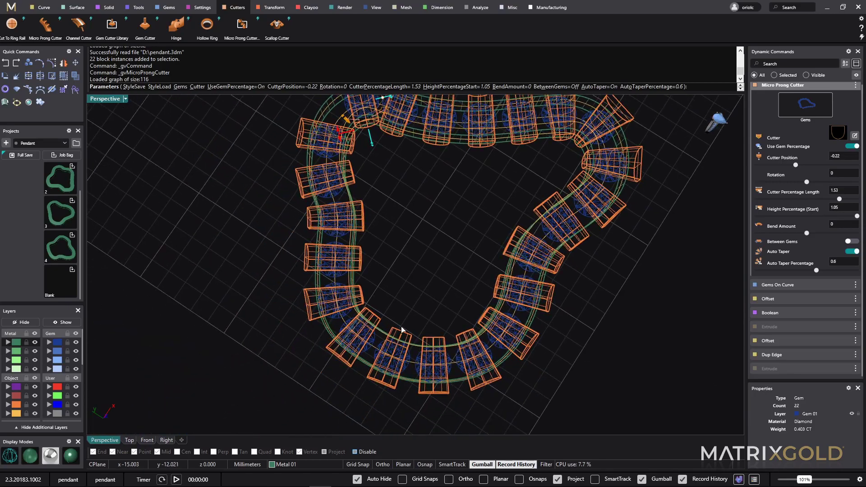
{"action": "right_click_drag", "start_coordinate": [353, 290], "coordinate": [460, 190]}
{"action": "key", "text": "Return"}
Add a Channel Cutter through the full row of gems with a start width of 0.5
{"action": "right_click_drag", "start_coordinate": [445, 147], "coordinate": [455, 275]}
{"action": "scroll", "coordinate": [535, 304], "scroll_direction": "up", "scroll_amount": 3}
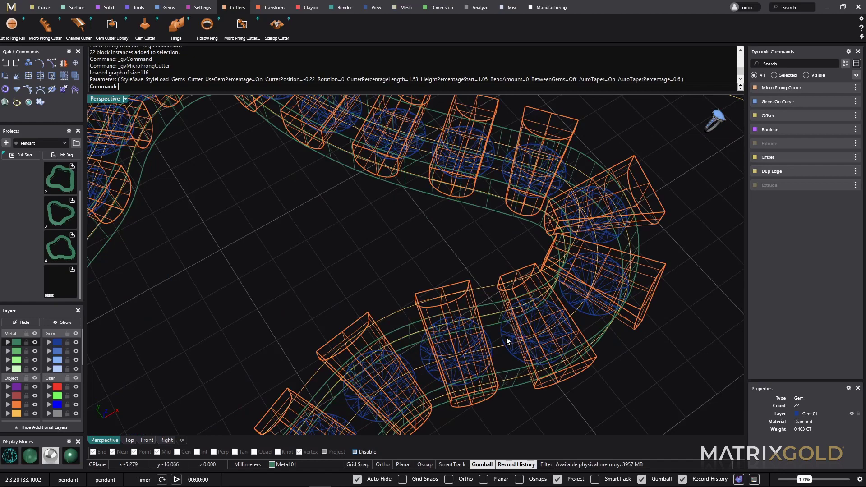
{"action": "left_click", "coordinate": [506, 337]}
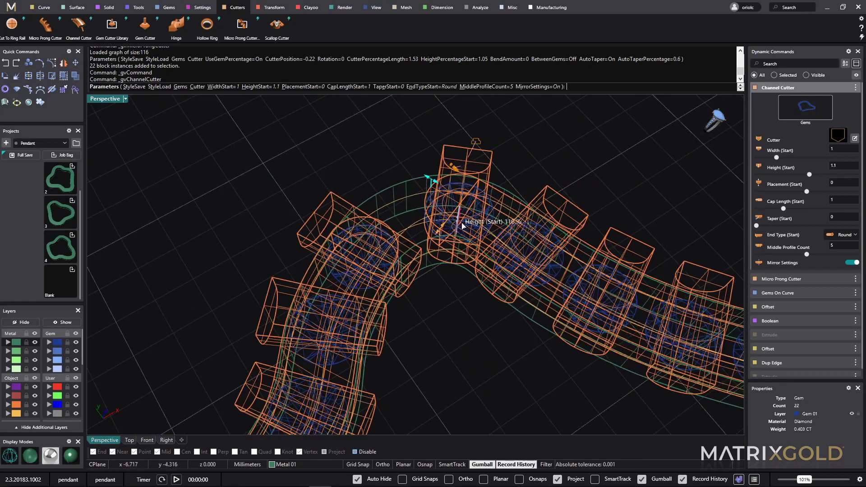
{"action": "right_click_drag", "start_coordinate": [411, 198], "coordinate": [386, 170]}
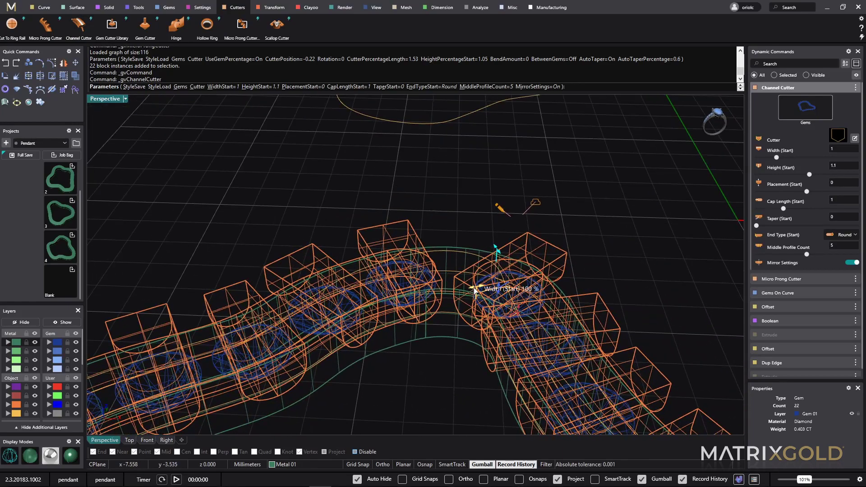
{"action": "left_click_drag", "start_coordinate": [477, 290], "coordinate": [500, 294]}
{"action": "right_click_drag", "start_coordinate": [440, 183], "coordinate": [443, 183]}
{"action": "right_click", "coordinate": [454, 208]}
Add a Gem Cutter to all the gems on the band, with a top length of 1.5 and a bottom length of -2.44
{"action": "scroll", "coordinate": [440, 302], "scroll_direction": "up", "scroll_amount": 5}
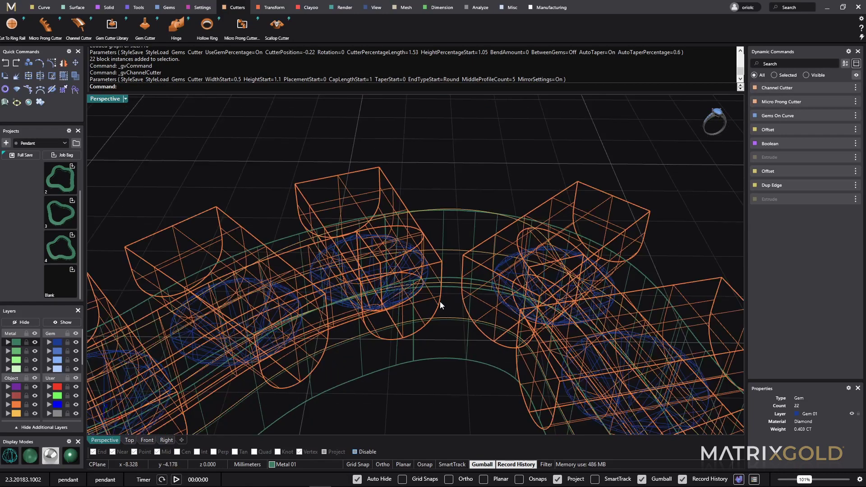
{"action": "scroll", "coordinate": [440, 302], "scroll_direction": "up", "scroll_amount": 2}
{"action": "left_click", "coordinate": [425, 266]}
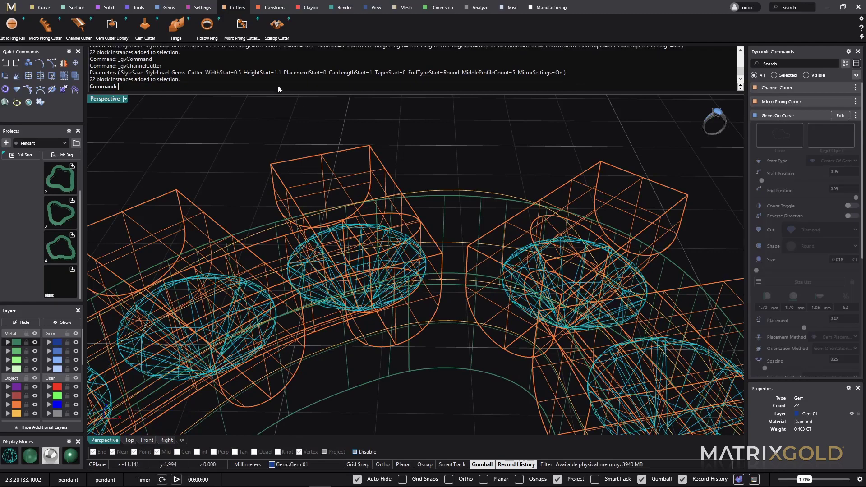
{"action": "left_click", "coordinate": [145, 25]}
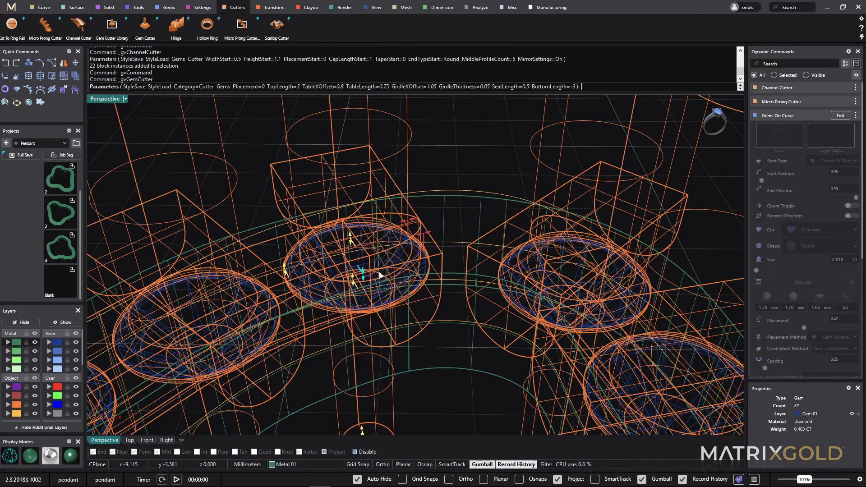
{"action": "scroll", "coordinate": [379, 274], "scroll_direction": "down", "scroll_amount": 5}
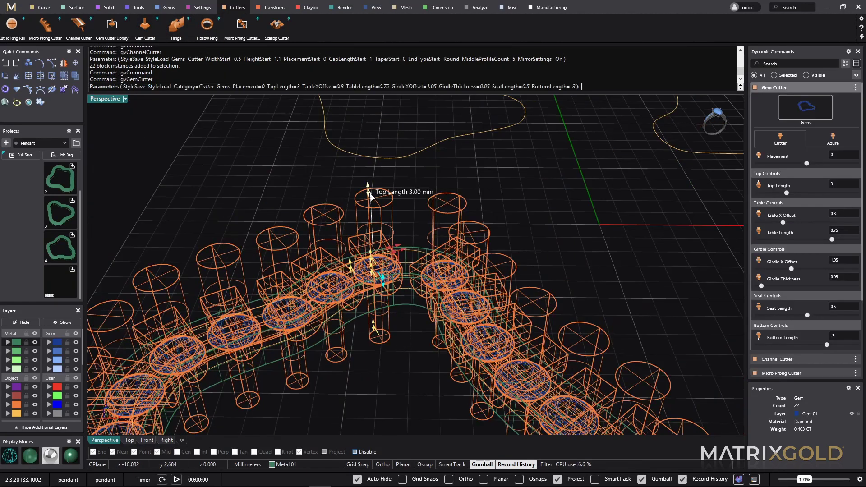
{"action": "left_click_drag", "start_coordinate": [369, 193], "coordinate": [385, 257]}
{"action": "left_click_drag", "start_coordinate": [375, 329], "coordinate": [375, 316]}
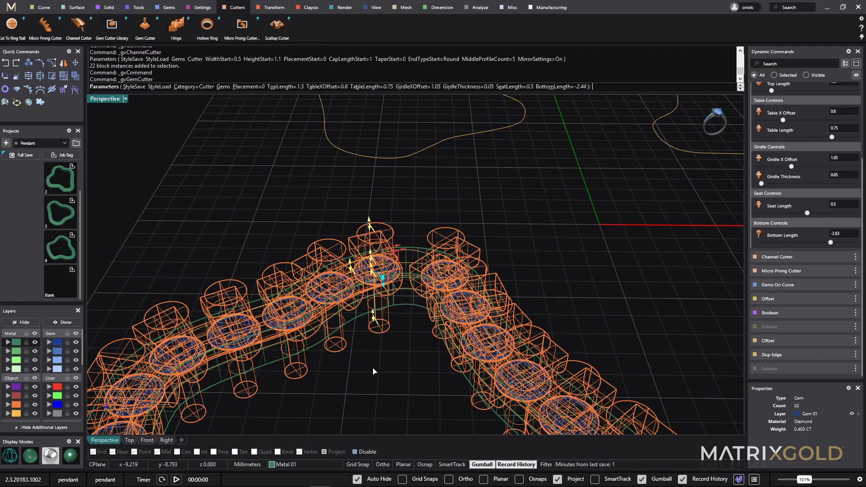
{"action": "key", "text": "Return"}
Try to subtract every cutter on the cutting layer from the band in a single Boolean difference
{"action": "right_click_drag", "start_coordinate": [373, 367], "coordinate": [368, 266]}
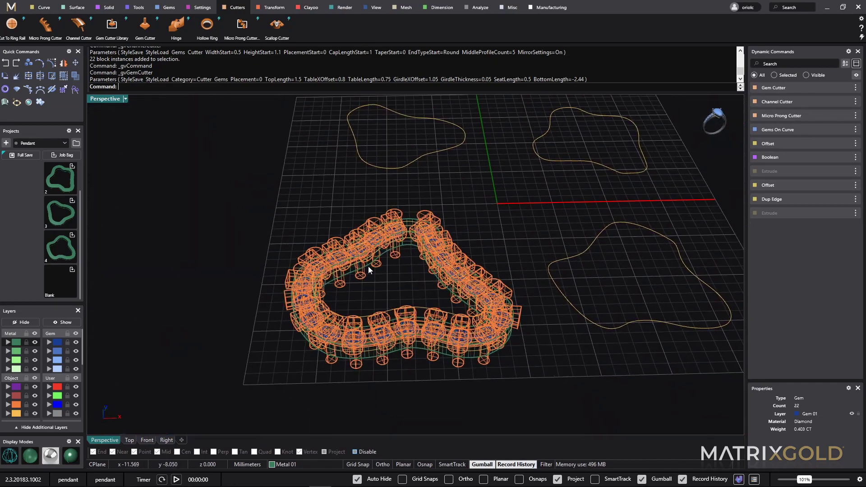
{"action": "left_click", "coordinate": [108, 8]}
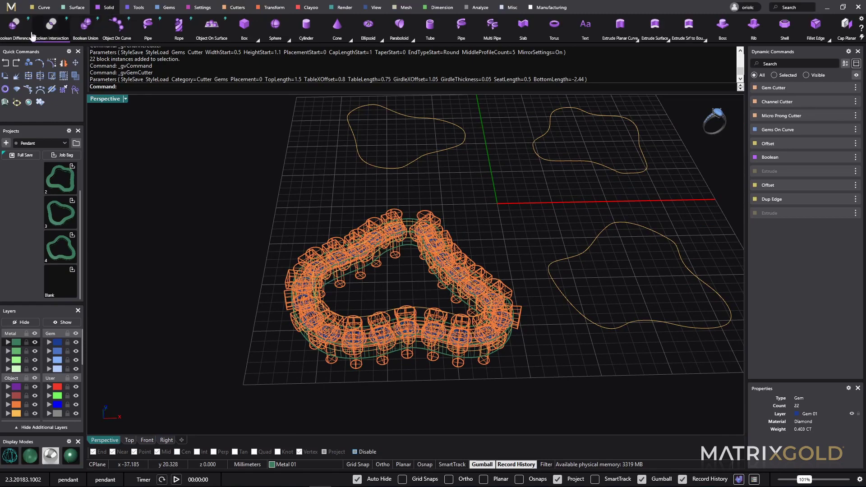
{"action": "left_click", "coordinate": [14, 24]}
{"action": "scroll", "coordinate": [400, 252], "scroll_direction": "up", "scroll_amount": 3}
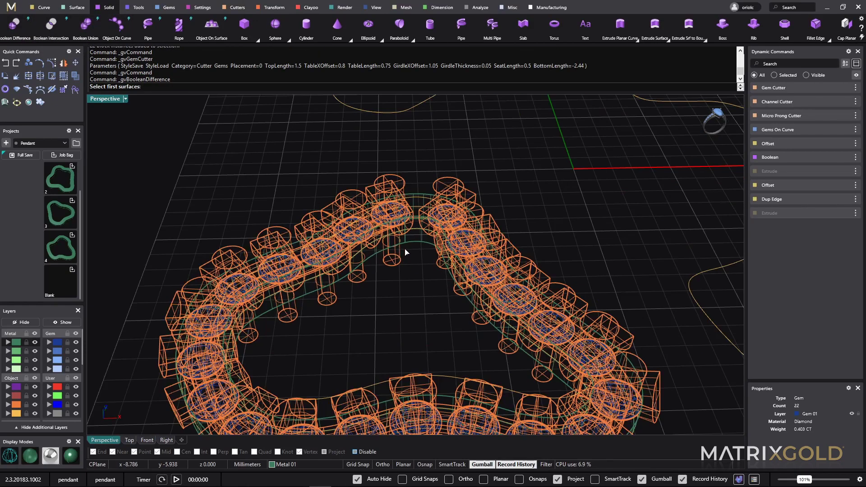
{"action": "left_click", "coordinate": [416, 248]}
{"action": "key", "text": "Return"}
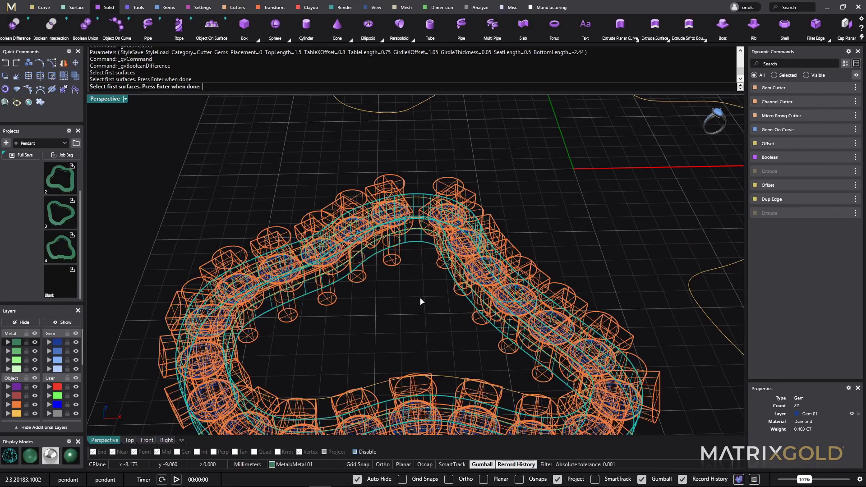
{"action": "left_click", "coordinate": [18, 406]}
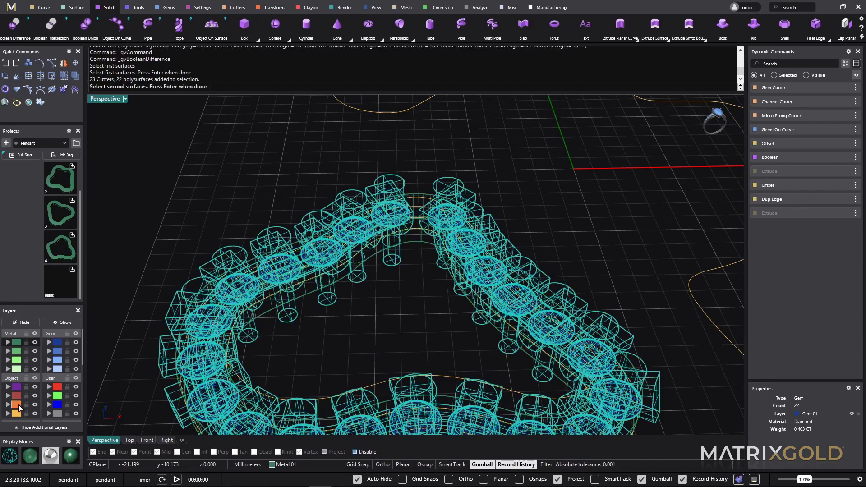
{"action": "key", "text": "Return"}
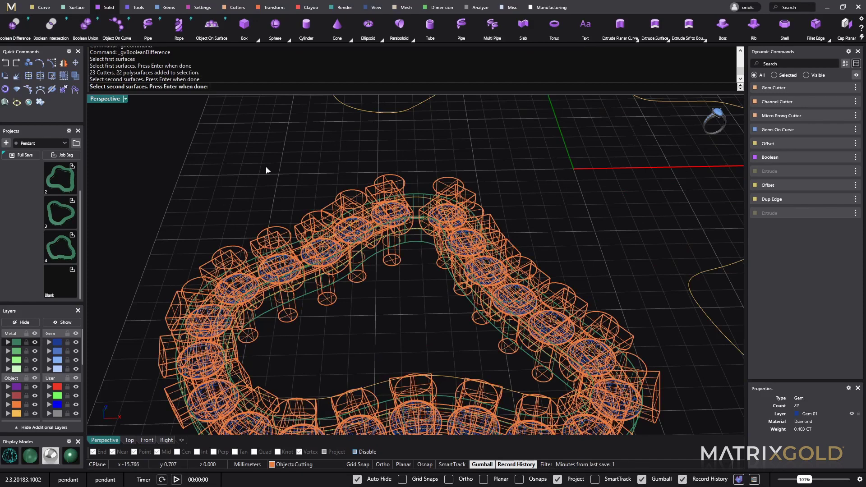
{"action": "key", "text": "Return"}
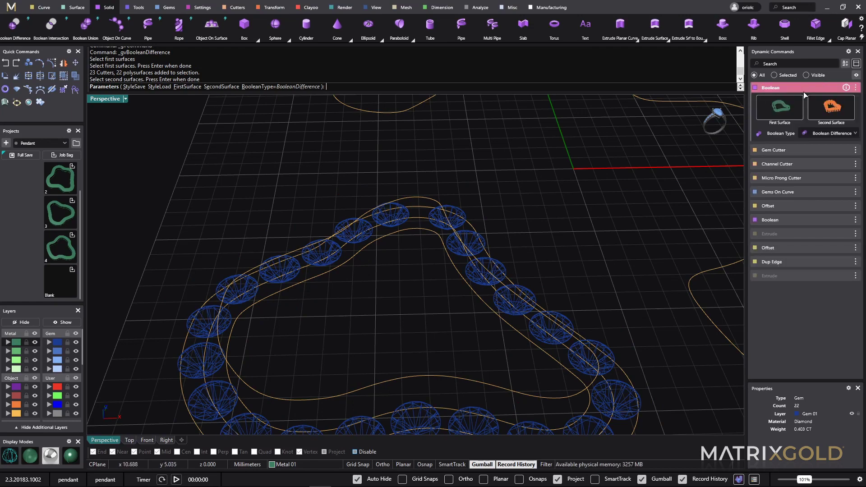
{"action": "key", "text": "Escape"}
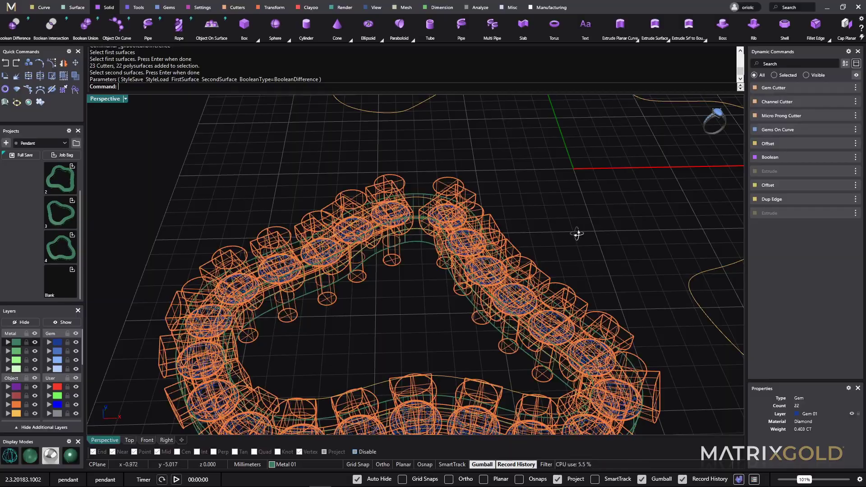
Edit the Channel Cutter and set its start height to 1.5
{"action": "right_click_drag", "start_coordinate": [576, 234], "coordinate": [564, 210]}
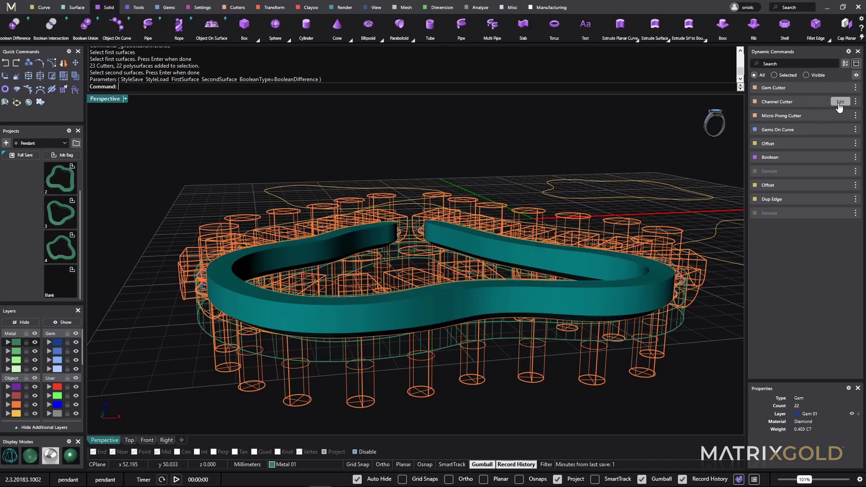
{"action": "left_click", "coordinate": [838, 103]}
{"action": "right_click_drag", "start_coordinate": [298, 316], "coordinate": [296, 275]}
{"action": "scroll", "coordinate": [321, 250], "scroll_direction": "up", "scroll_amount": 8}
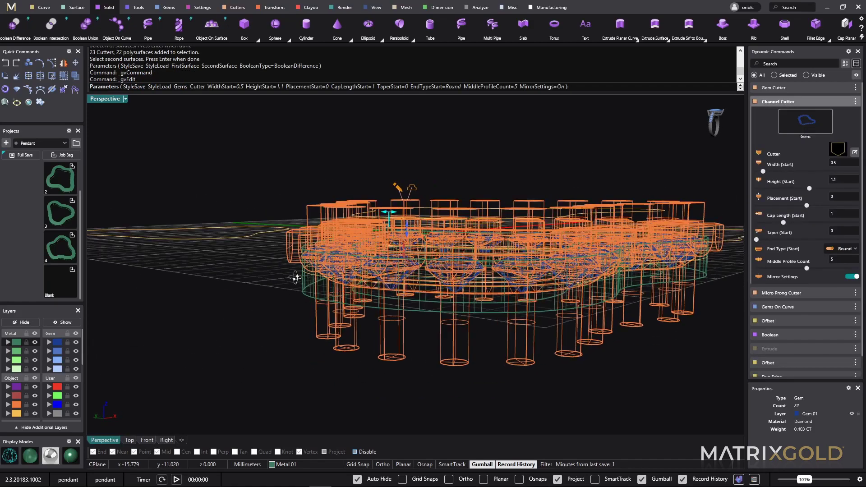
{"action": "scroll", "coordinate": [319, 250], "scroll_direction": "down", "scroll_amount": 8}
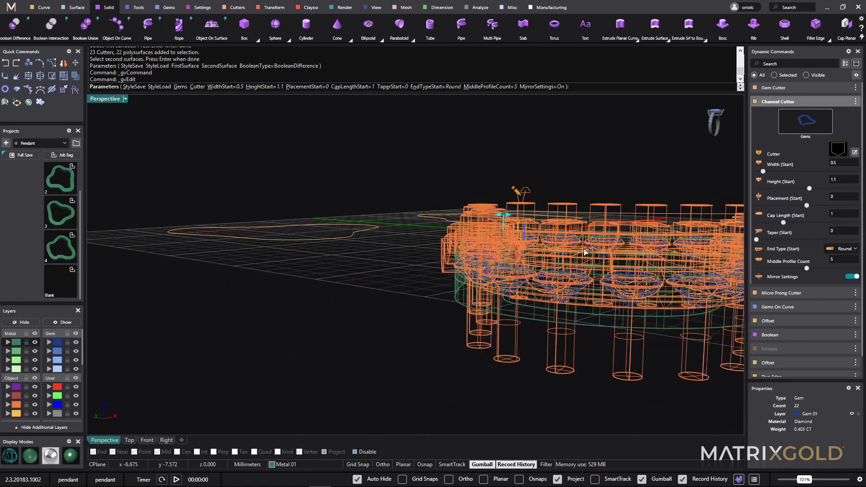
{"action": "right_click_drag", "start_coordinate": [319, 250], "coordinate": [369, 278]}
{"action": "scroll", "coordinate": [453, 277], "scroll_direction": "up", "scroll_amount": 6}
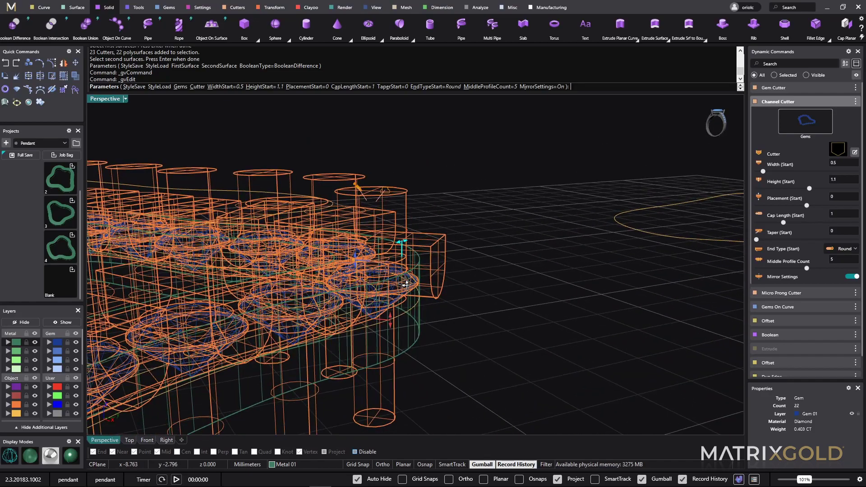
{"action": "mouse_move", "coordinate": [361, 258]}
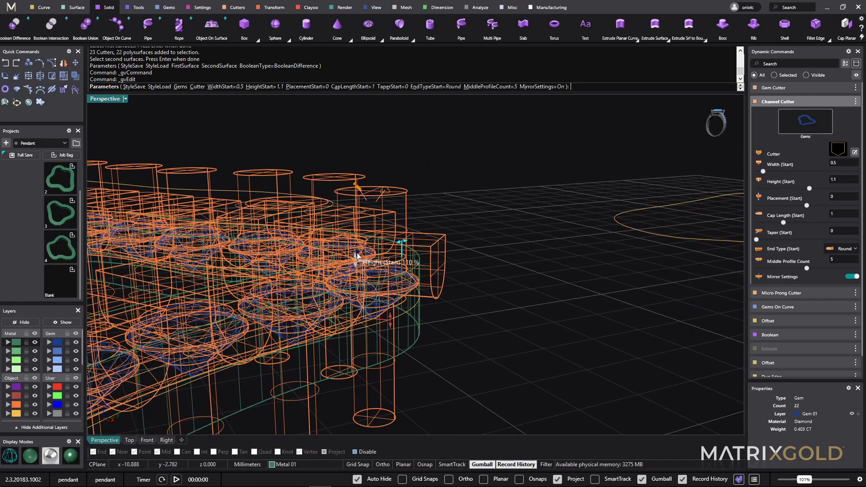
{"action": "left_click_drag", "start_coordinate": [358, 257], "coordinate": [360, 245]}
Set the Channel Cutter's start placement to 0.15 and finish editing it
{"action": "right_click_drag", "start_coordinate": [361, 246], "coordinate": [460, 316]}
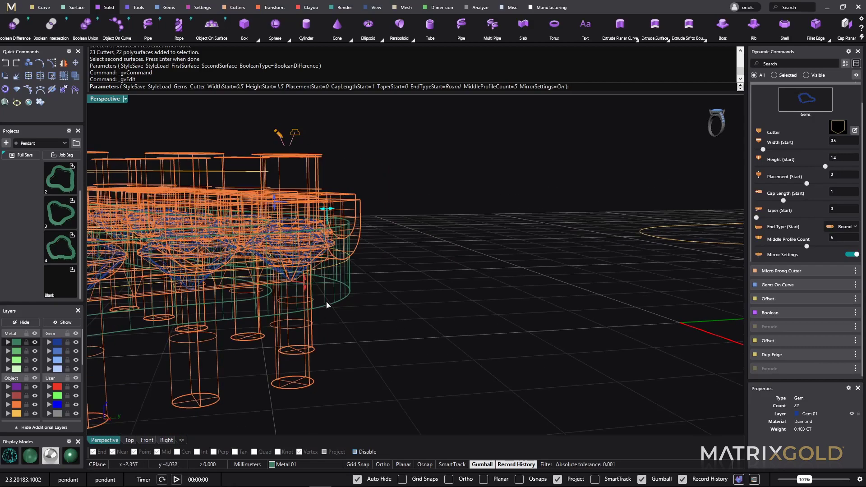
{"action": "mouse_move", "coordinate": [302, 287]}
{"action": "left_click_drag", "start_coordinate": [306, 291], "coordinate": [305, 283]}
{"action": "key", "text": "Return"}
Subtract the gem cutters from the metal band with a Boolean difference
{"action": "right_click_drag", "start_coordinate": [457, 318], "coordinate": [626, 337], "text": "shift"}
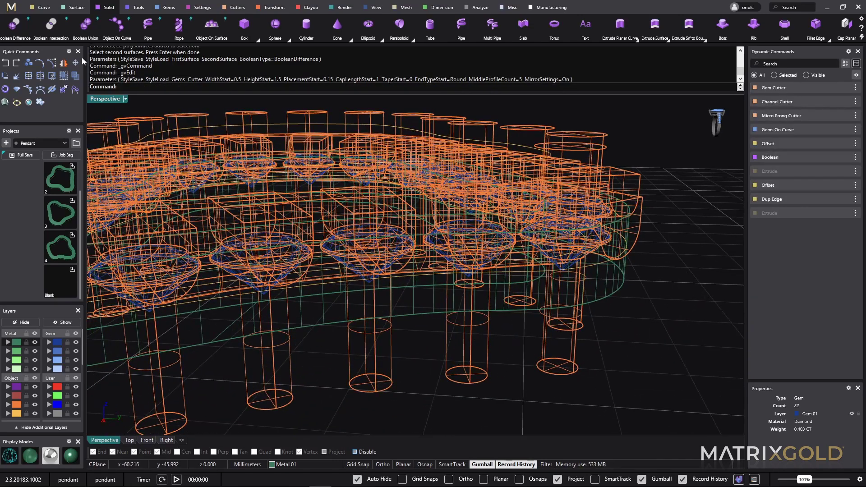
{"action": "left_click", "coordinate": [13, 26]}
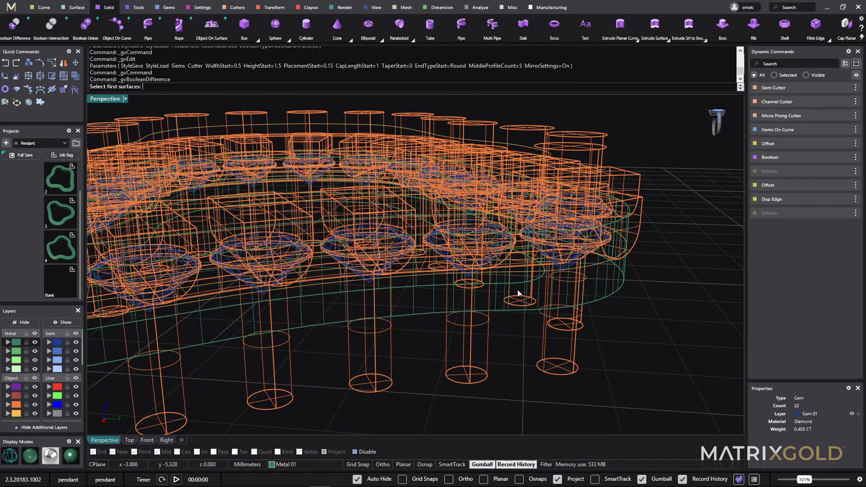
{"action": "left_click", "coordinate": [585, 306]}
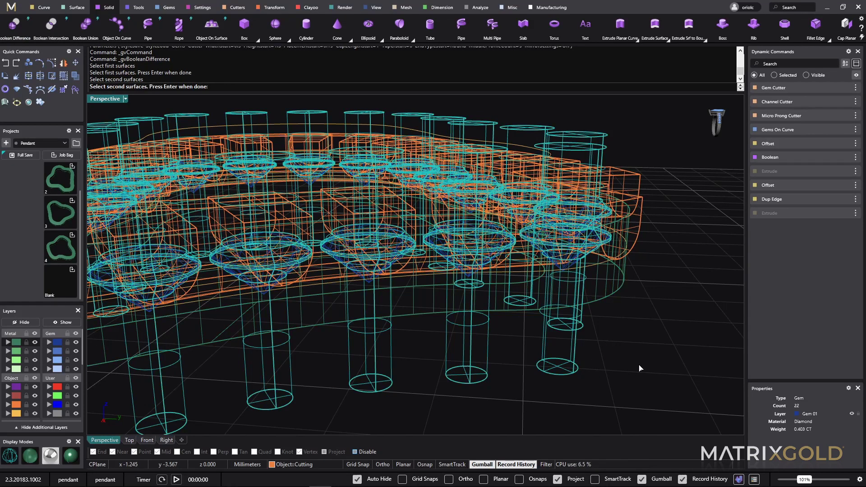
{"action": "key", "text": "Return"}
{"action": "key", "text": "Return"}
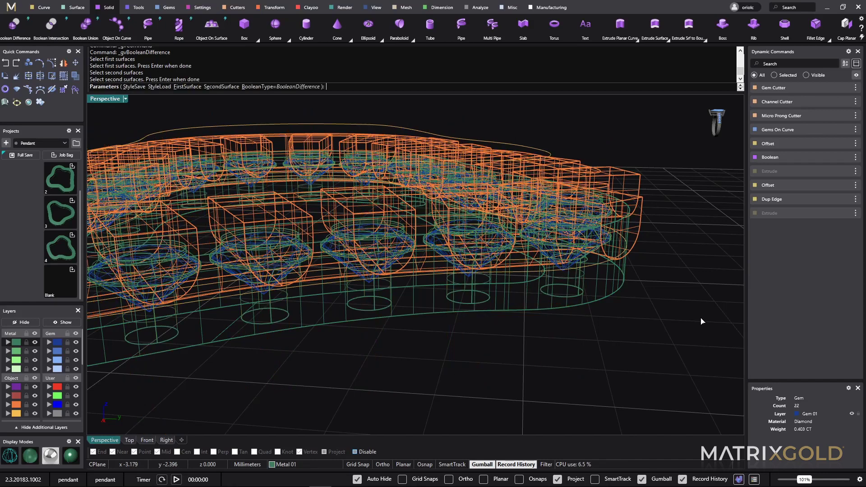
{"action": "mouse_move", "coordinate": [660, 361]}
{"action": "right_mouse_down"}
{"action": "mouse_move", "coordinate": [638, 324]}
{"action": "mouse_move", "coordinate": [654, 350]}
{"action": "right_mouse_up"}
{"action": "key", "text": "Return"}
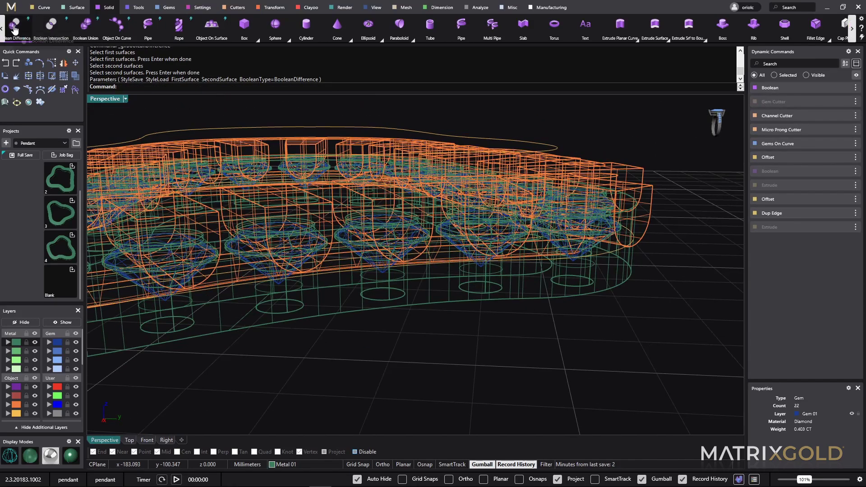
{"action": "left_click", "coordinate": [30, 31]}
{"action": "left_click", "coordinate": [472, 303]}
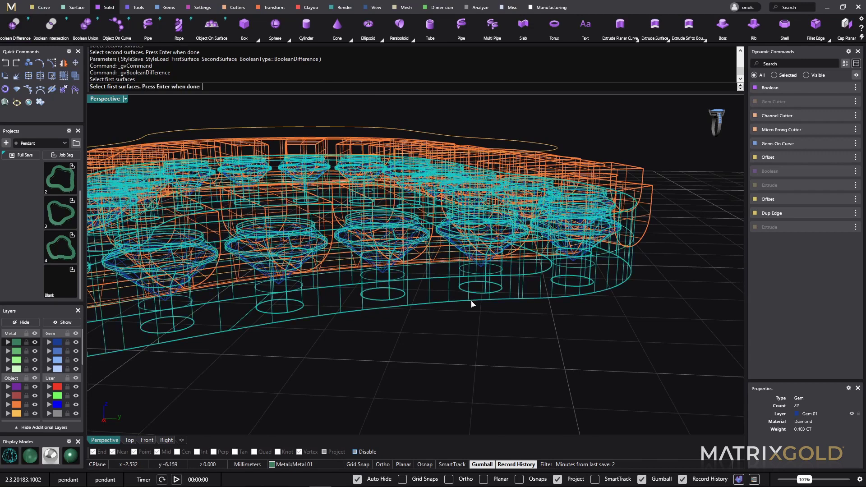
{"action": "left_click", "coordinate": [448, 285]}
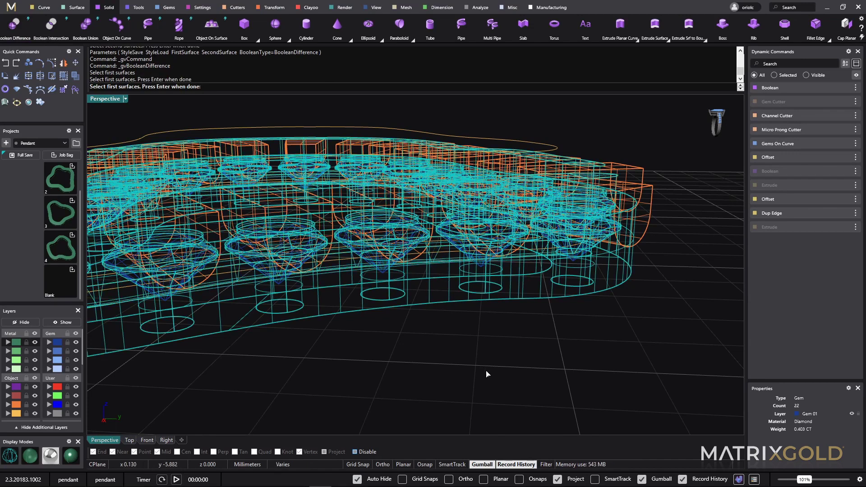
{"action": "key", "text": "Return"}
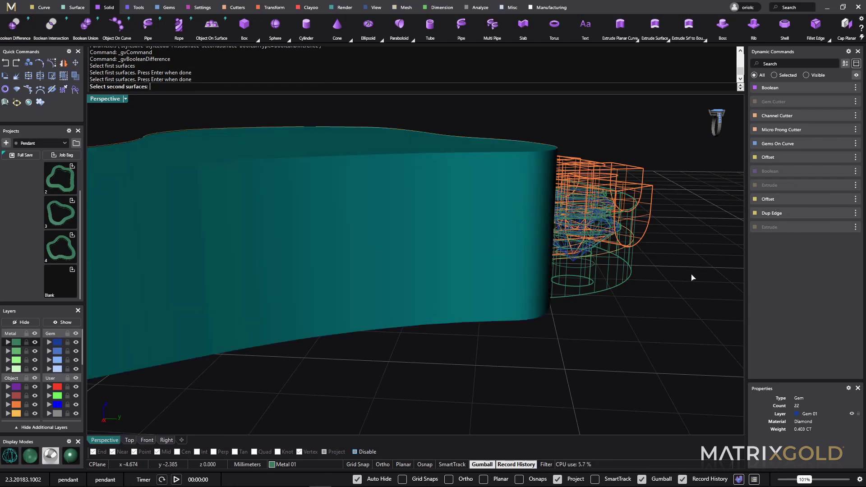
{"action": "key", "text": "Escape"}
Subtract the channel cutter from the band with a Boolean difference, and display the model shaded
{"action": "key", "text": "Return"}
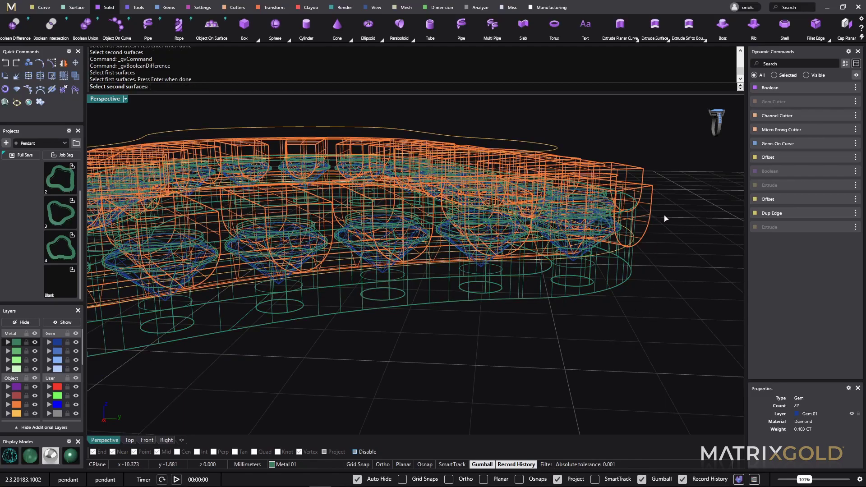
{"action": "right_click_drag", "start_coordinate": [664, 219], "coordinate": [623, 243]}
{"action": "right_click_drag", "start_coordinate": [400, 365], "coordinate": [402, 338]}
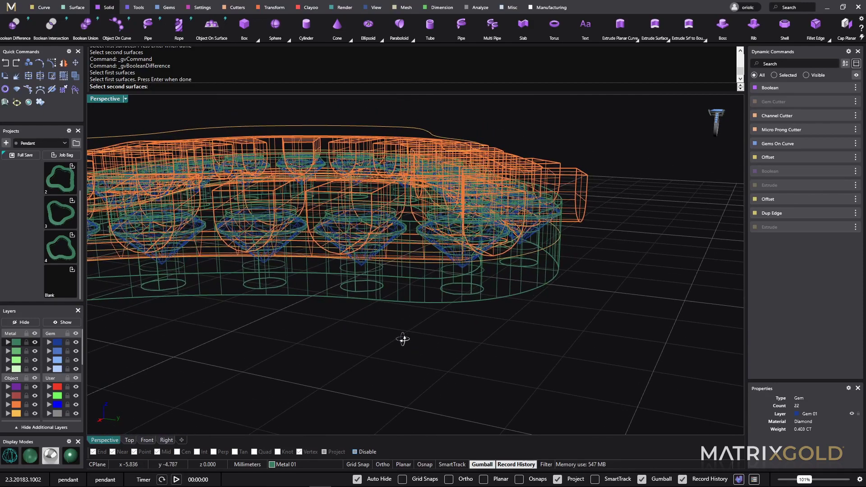
{"action": "left_click", "coordinate": [419, 260]}
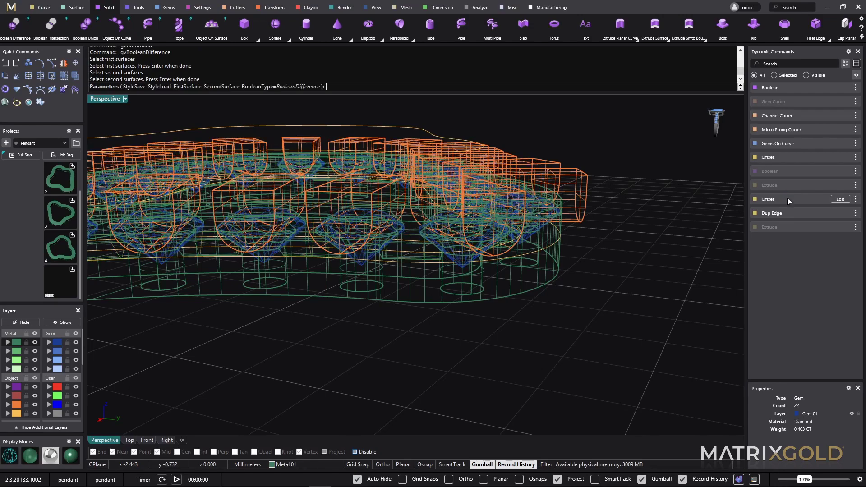
{"action": "right_click_drag", "start_coordinate": [654, 276], "coordinate": [657, 321]}
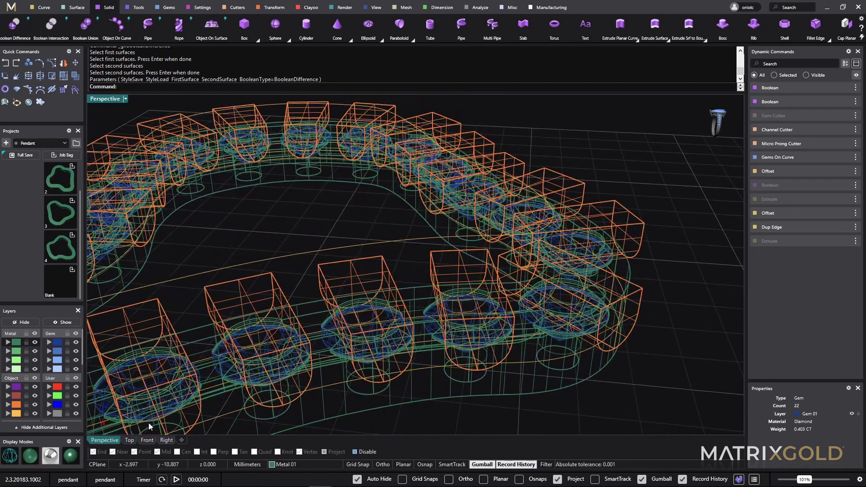
{"action": "left_click", "coordinate": [78, 458]}
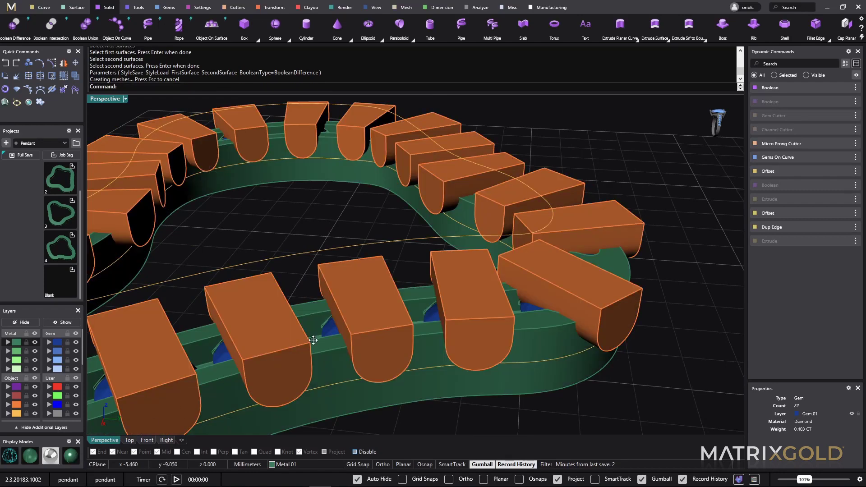
{"action": "right_click_drag", "start_coordinate": [417, 412], "coordinate": [594, 335]}
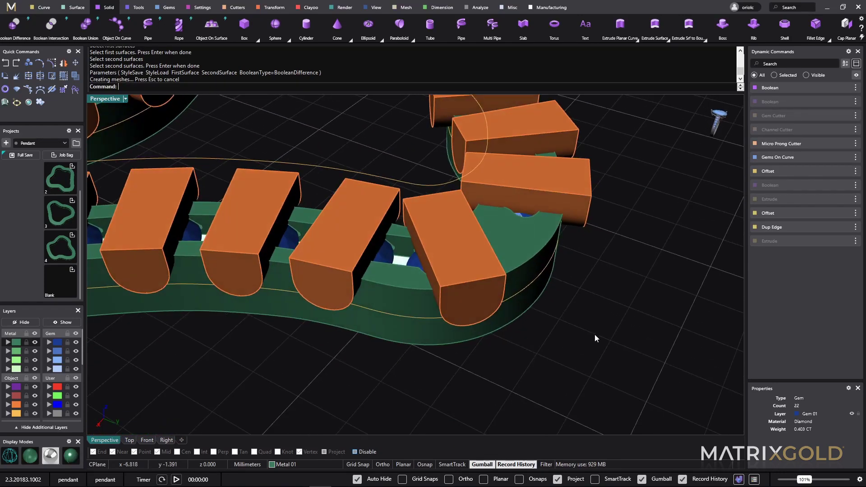
Subtract the micro prong cutters from the metal band with a Boolean difference
{"action": "left_click", "coordinate": [14, 23]}
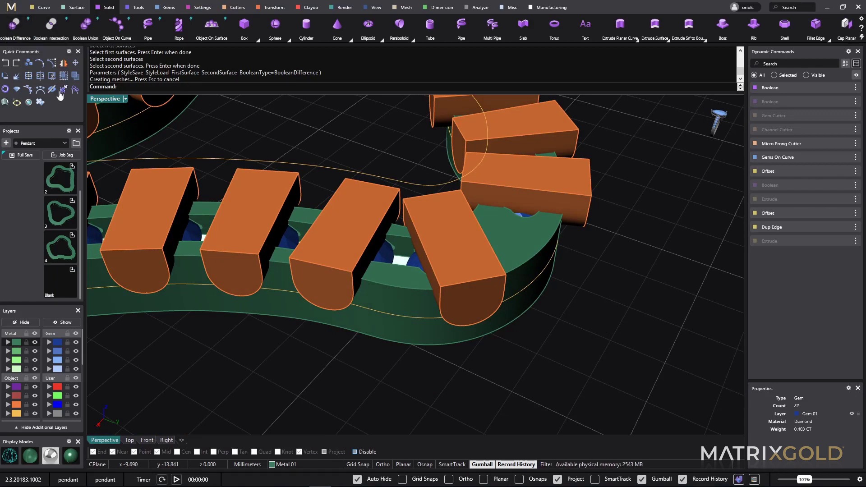
{"action": "left_click", "coordinate": [204, 299]}
{"action": "key", "text": "Return"}
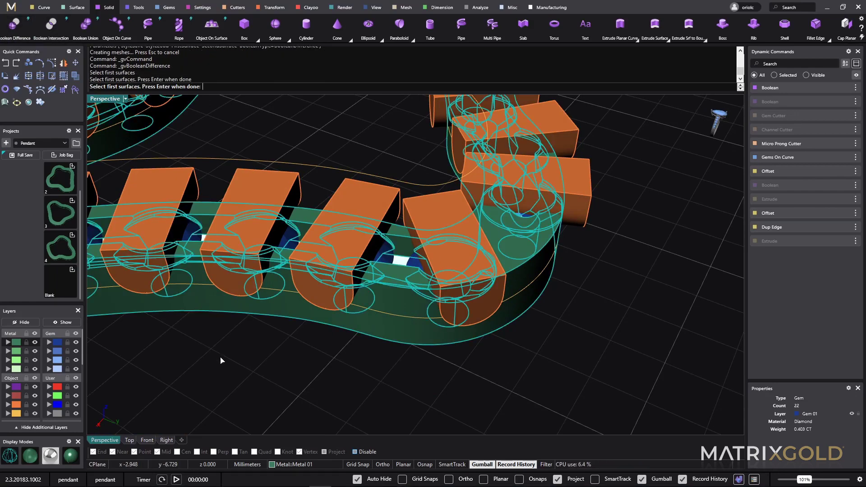
{"action": "left_click", "coordinate": [249, 214]}
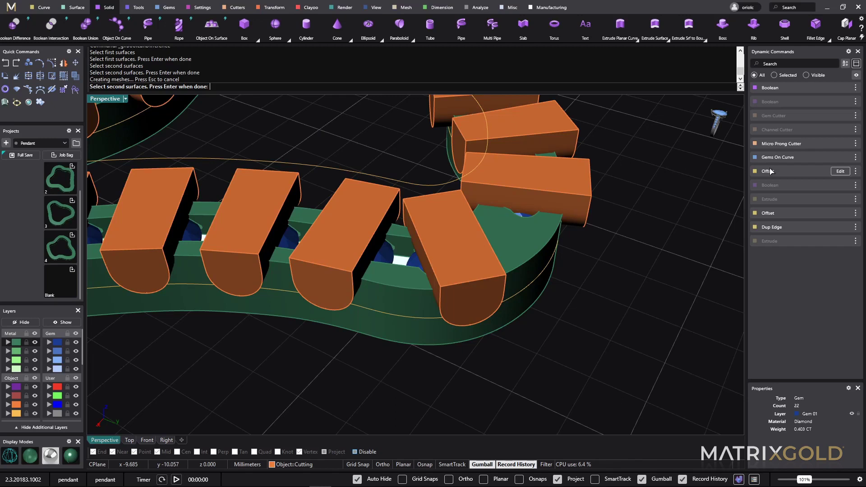
{"action": "key", "text": "Return"}
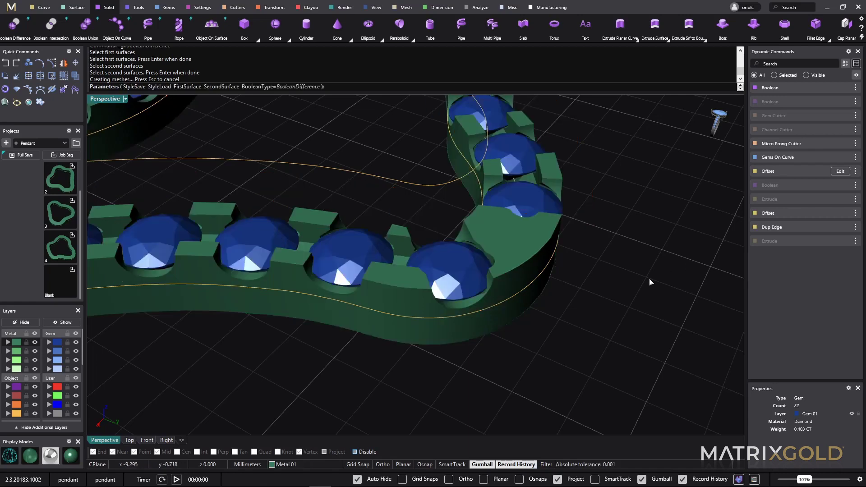
{"action": "right_click_drag", "start_coordinate": [650, 282], "coordinate": [618, 296]}
{"action": "key", "text": "Return"}
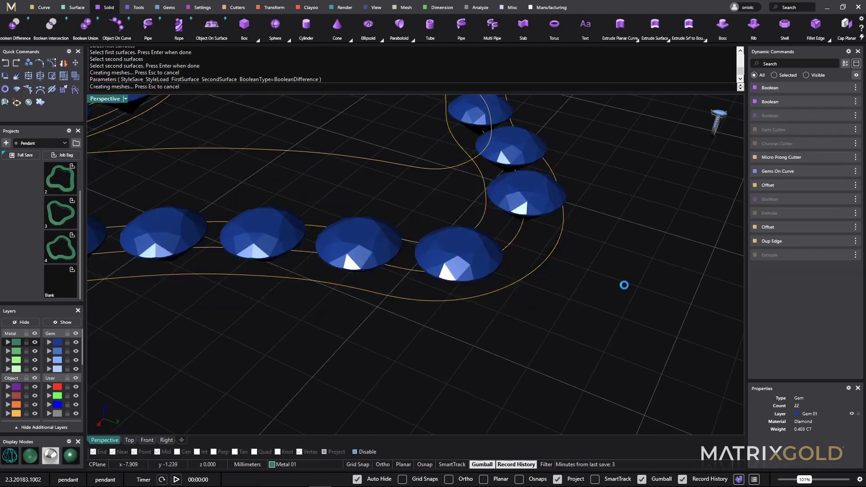
Add a bail and move it to the outer edge of the band's gem-free tip
{"action": "right_click_drag", "start_coordinate": [578, 275], "coordinate": [342, 269]}
{"action": "mouse_move", "coordinate": [385, 318]}
{"action": "right_mouse_down"}
{"action": "mouse_move", "coordinate": [495, 338]}
{"action": "mouse_move", "coordinate": [541, 361]}
{"action": "mouse_move", "coordinate": [396, 325]}
{"action": "right_mouse_up"}
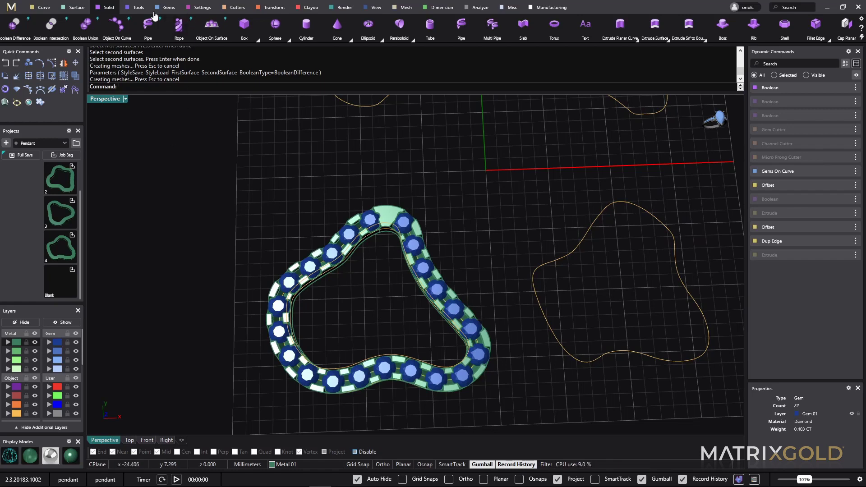
{"action": "left_click", "coordinate": [199, 7]}
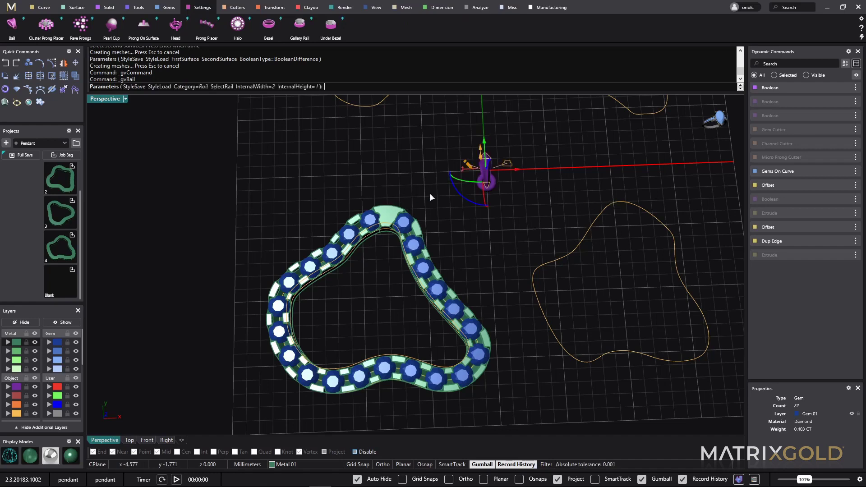
{"action": "scroll", "coordinate": [485, 178], "scroll_direction": "up", "scroll_amount": 4}
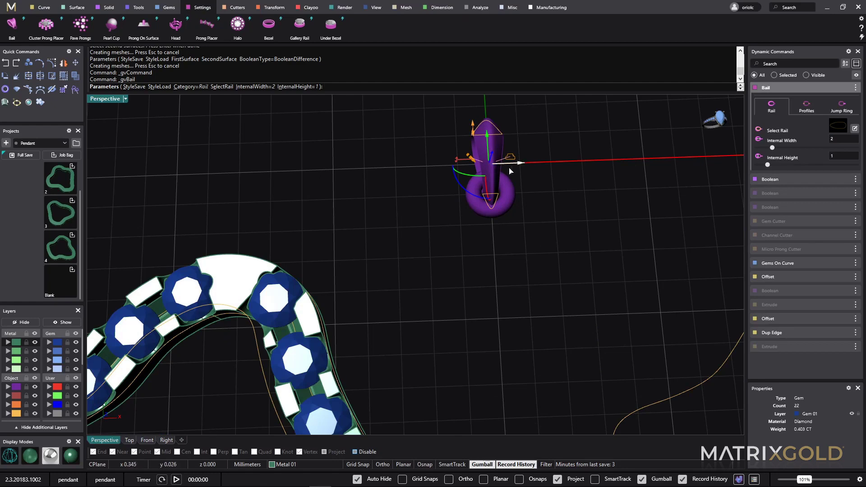
{"action": "left_click_drag", "start_coordinate": [517, 163], "coordinate": [274, 178]}
{"action": "scroll", "coordinate": [255, 187], "scroll_direction": "up", "scroll_amount": 4}
{"action": "right_click_drag", "start_coordinate": [259, 174], "coordinate": [345, 195]}
{"action": "scroll", "coordinate": [318, 271], "scroll_direction": "down", "scroll_amount": 3}
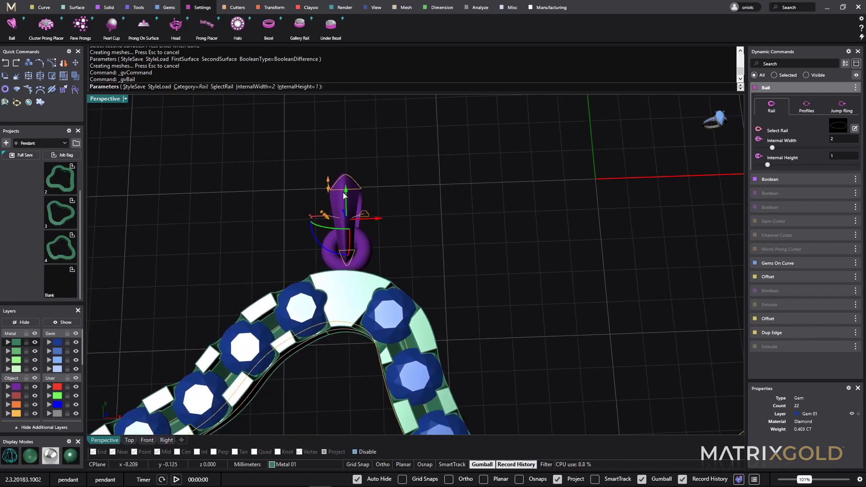
Set the bail's jump ring internal diameter to 1 and shift the bail slightly toward the band
{"action": "left_click", "coordinate": [837, 107]}
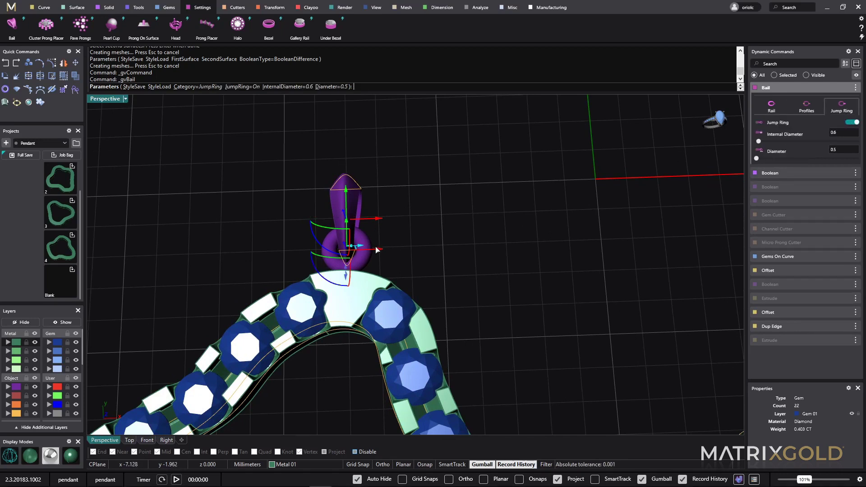
{"action": "left_click_drag", "start_coordinate": [355, 248], "coordinate": [371, 247]}
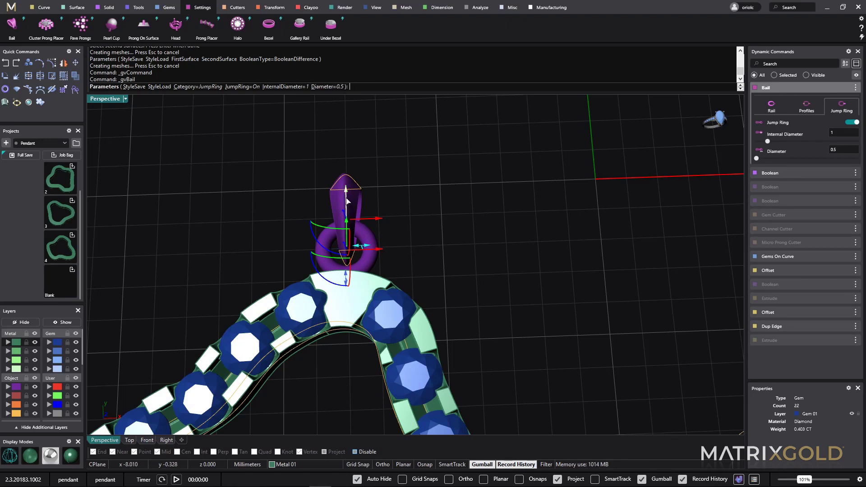
{"action": "left_click_drag", "start_coordinate": [346, 200], "coordinate": [346, 207]}
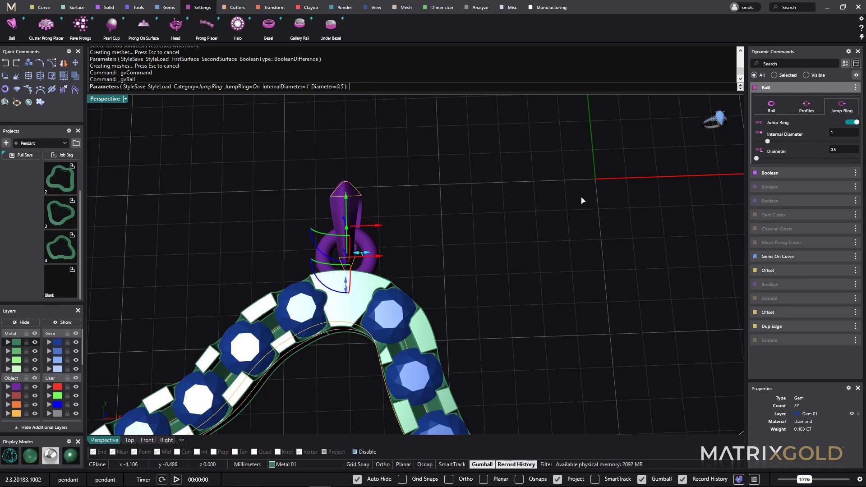
Set the bail rail's internal width to 3 and shift the bail outward so its jump ring meets the band's edge
{"action": "left_click", "coordinate": [771, 107]}
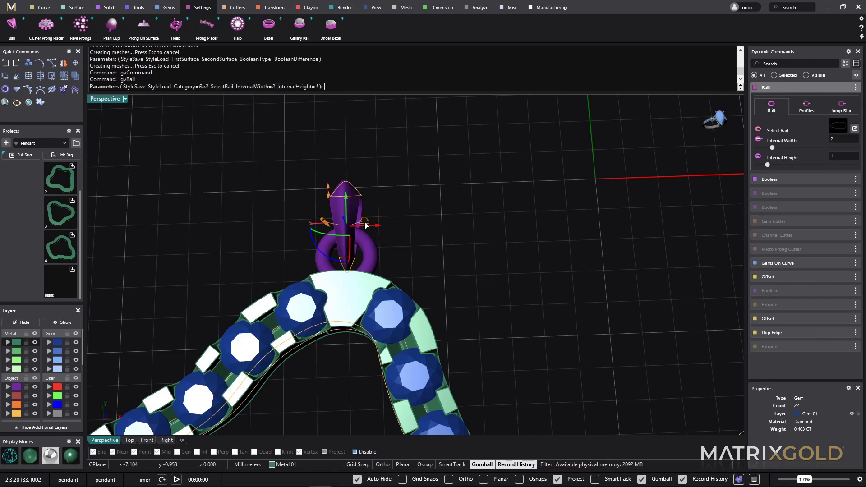
{"action": "scroll", "coordinate": [446, 194], "scroll_direction": "up", "scroll_amount": 5}
{"action": "right_click_drag", "start_coordinate": [446, 194], "coordinate": [467, 183]}
{"action": "mouse_move", "coordinate": [355, 147]}
{"action": "left_click_drag", "start_coordinate": [355, 149], "coordinate": [322, 153]}
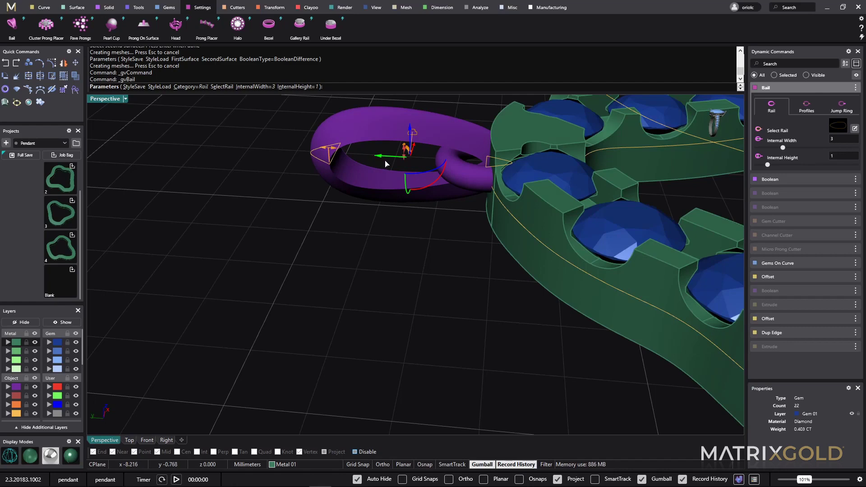
{"action": "left_click_drag", "start_coordinate": [385, 159], "coordinate": [374, 157]}
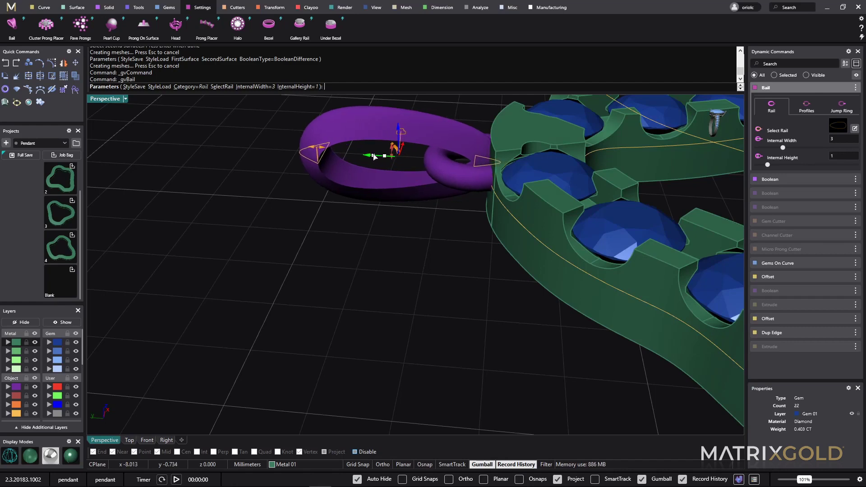
{"action": "right_click_drag", "start_coordinate": [418, 205], "coordinate": [434, 230]}
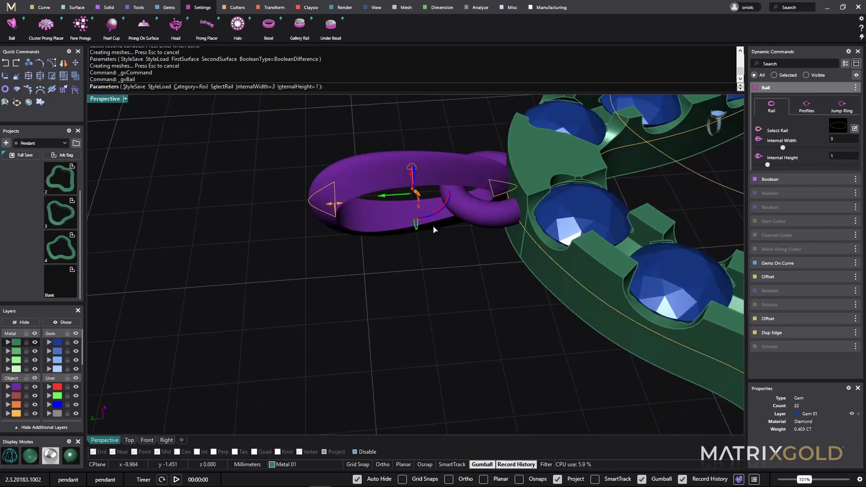
{"action": "left_click_drag", "start_coordinate": [386, 201], "coordinate": [374, 200]}
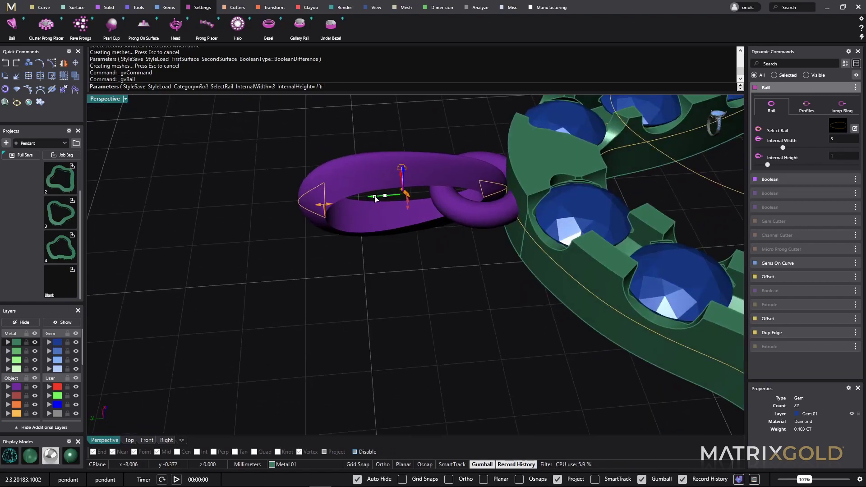
{"action": "right_click_drag", "start_coordinate": [373, 200], "coordinate": [492, 288]}
{"action": "scroll", "coordinate": [458, 244], "scroll_direction": "up", "scroll_amount": 4}
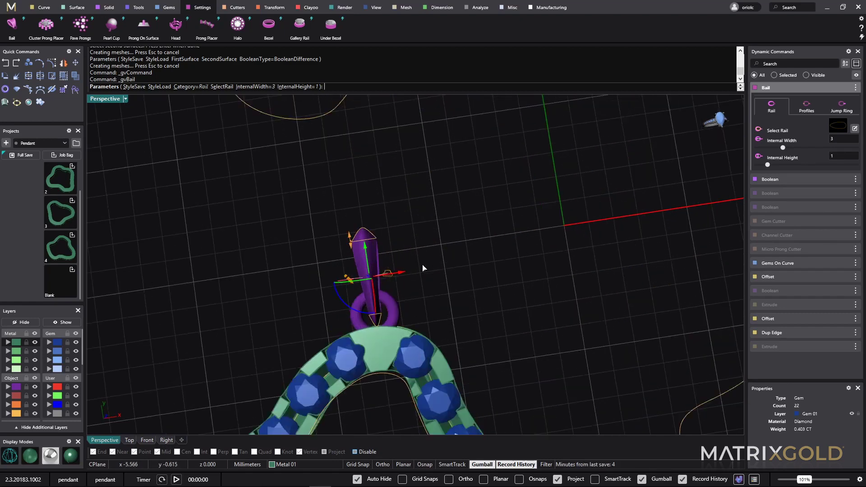
{"action": "scroll", "coordinate": [445, 246], "scroll_direction": "up", "scroll_amount": 3}
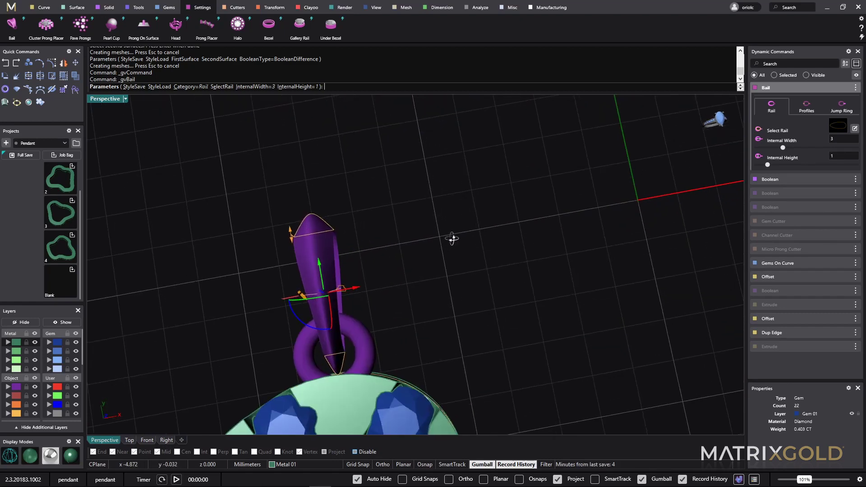
Set the bail's top profile width to 1.5 and bottom profile width to 1, and finish the bail
{"action": "left_click", "coordinate": [803, 106]}
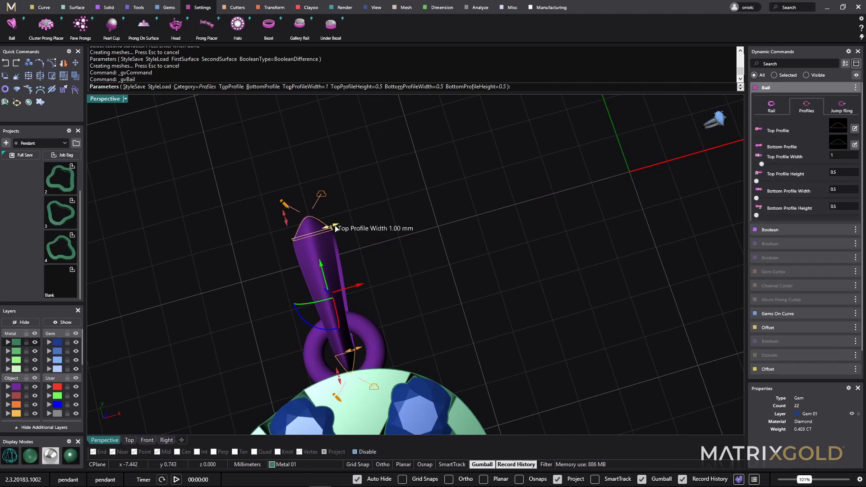
{"action": "left_click_drag", "start_coordinate": [345, 223], "coordinate": [345, 225]}
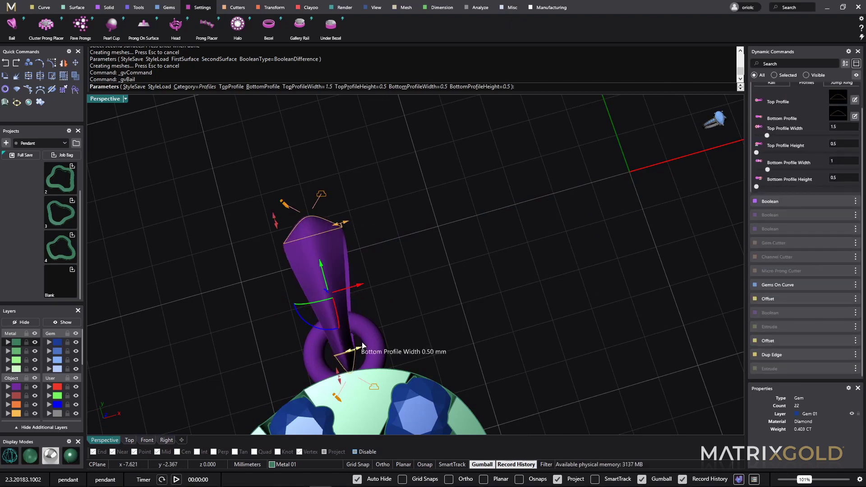
{"action": "left_click_drag", "start_coordinate": [362, 347], "coordinate": [367, 345]}
{"action": "scroll", "coordinate": [436, 281], "scroll_direction": "down", "scroll_amount": 8}
{"action": "right_click_drag", "start_coordinate": [537, 341], "coordinate": [455, 292]}
{"action": "scroll", "coordinate": [494, 327], "scroll_direction": "down", "scroll_amount": 10}
{"action": "right_click", "coordinate": [510, 323]}
Store the finished pendant as a full save in the Pendant project
{"action": "scroll", "coordinate": [455, 292], "scroll_direction": "up", "scroll_amount": 3}
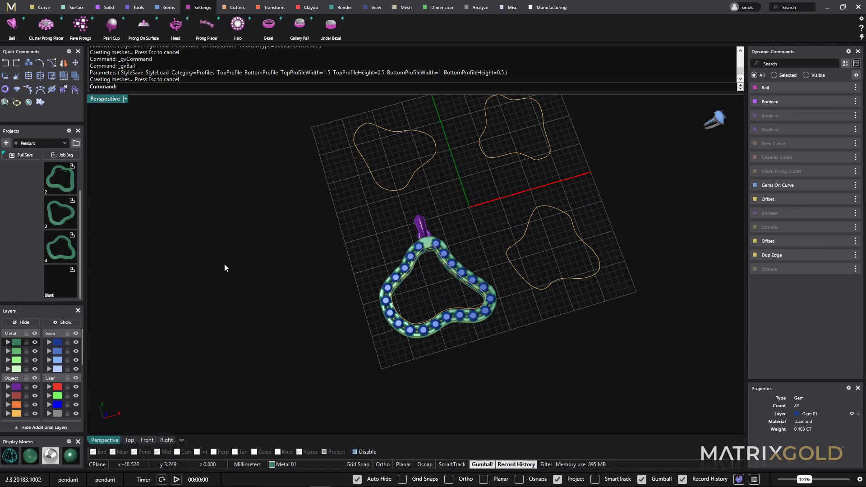
{"action": "right_click_drag", "start_coordinate": [306, 304], "coordinate": [281, 337], "text": "shift"}
{"action": "left_click", "coordinate": [21, 158]}
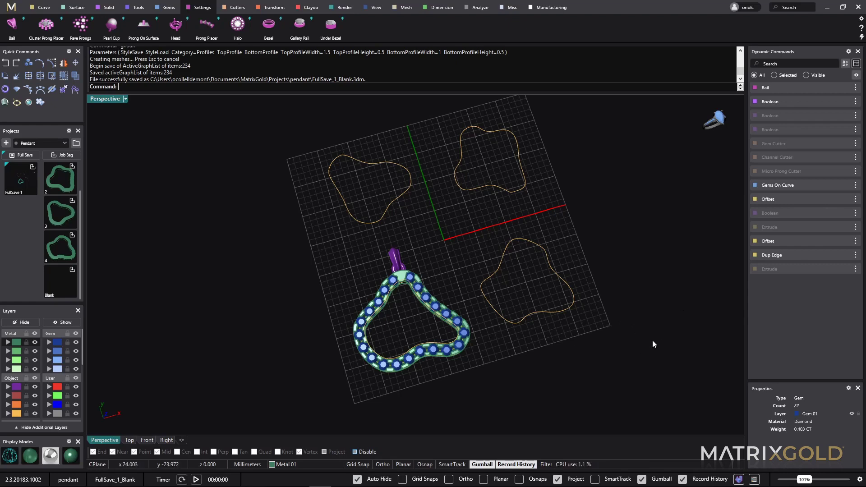
Edit the first Extrude and replace its source curve with the organic curve in the negative X, positive Y quadrant
{"action": "right_click_drag", "start_coordinate": [588, 350], "coordinate": [578, 294]}
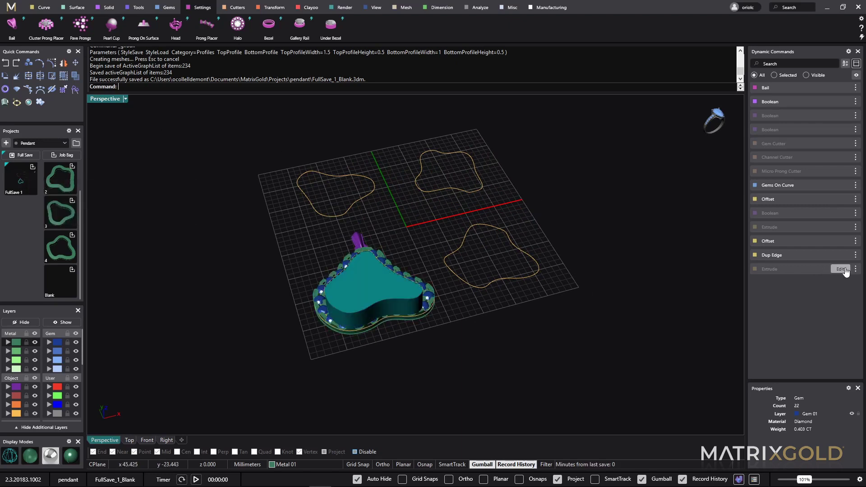
{"action": "left_click", "coordinate": [841, 270]}
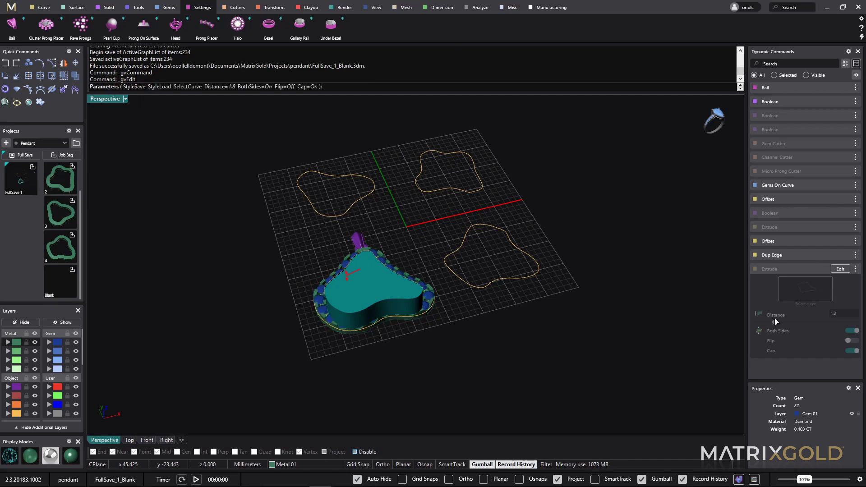
{"action": "left_click", "coordinate": [789, 286]}
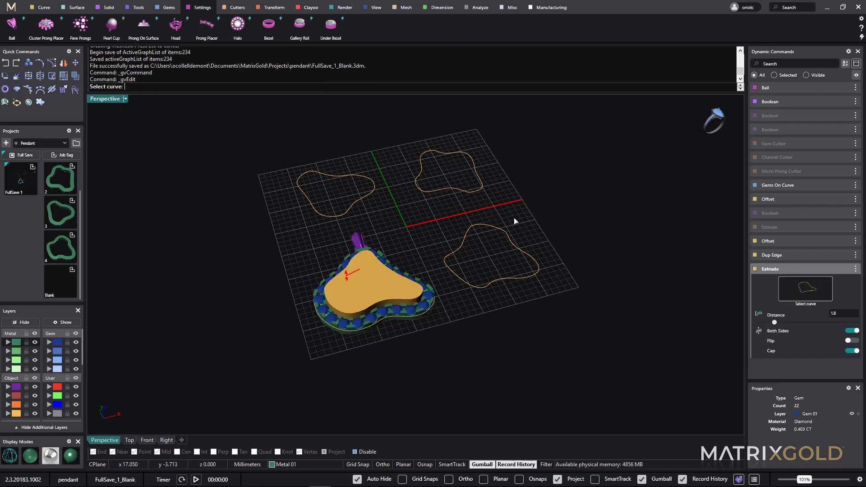
{"action": "left_click", "coordinate": [370, 195]}
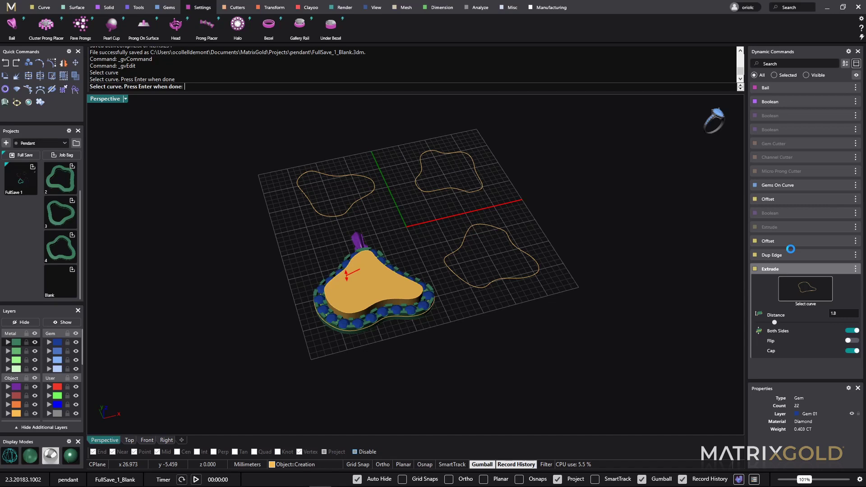
{"action": "key", "text": "Return"}
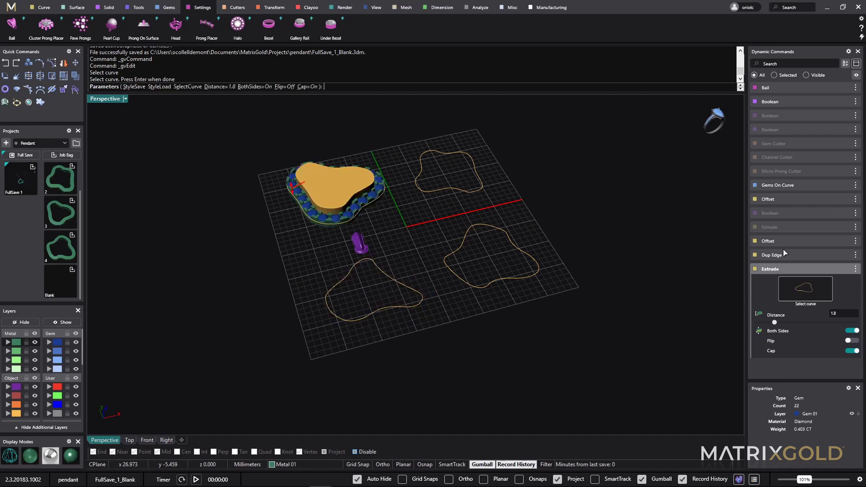
{"action": "key", "text": "Return"}
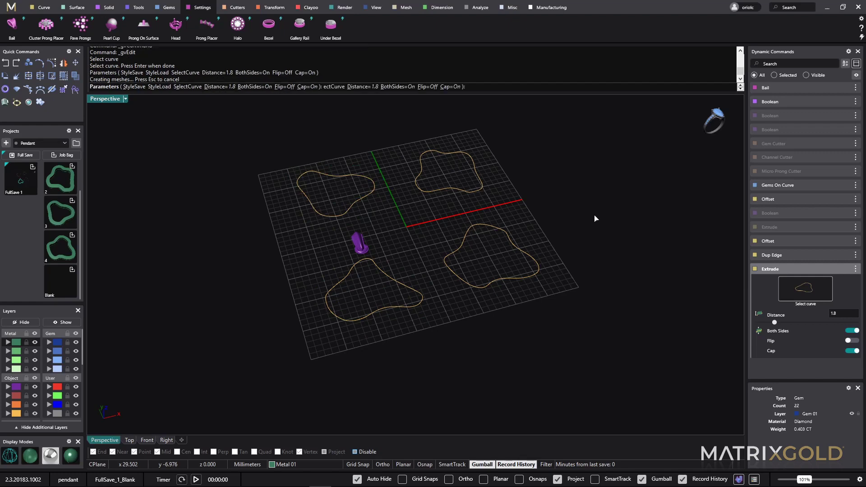
{"action": "right_click_drag", "start_coordinate": [546, 204], "coordinate": [449, 253]}
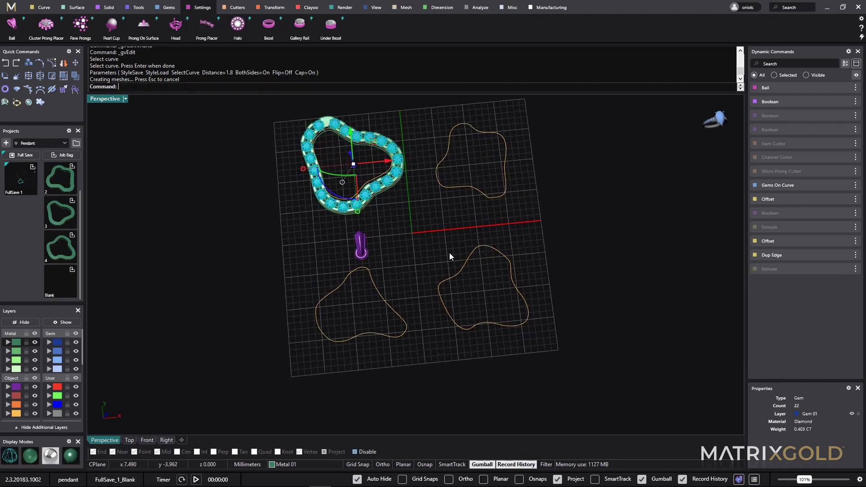
{"action": "left_click", "coordinate": [429, 241]}
Edit the Bail and move it to the gem-free tip of the rebuilt band
{"action": "right_click_drag", "start_coordinate": [416, 220], "coordinate": [514, 300], "text": "shift"}
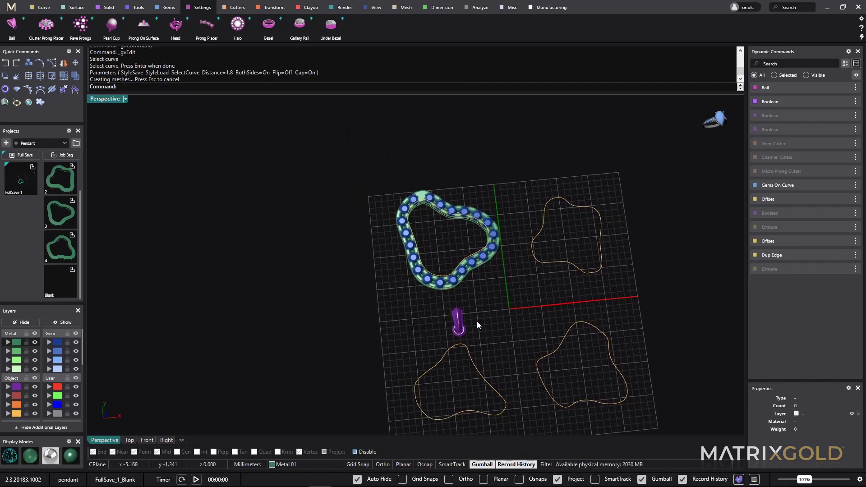
{"action": "left_click", "coordinate": [839, 88]}
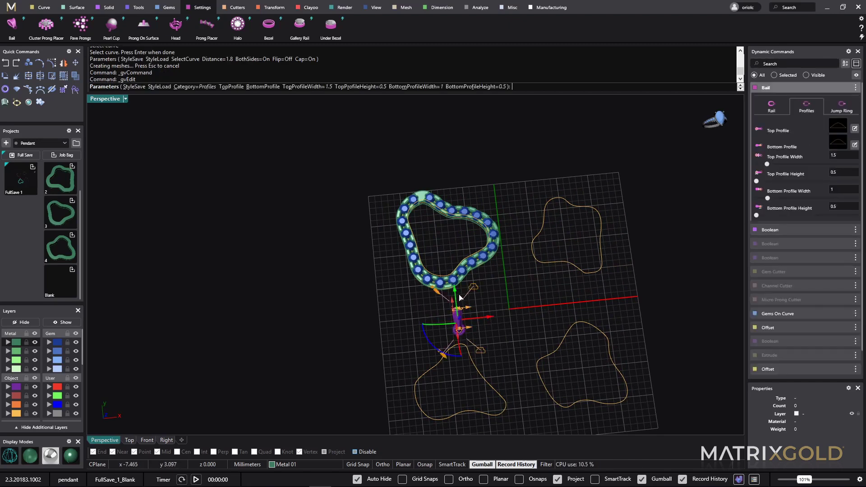
{"action": "left_click_drag", "start_coordinate": [460, 298], "coordinate": [424, 153]}
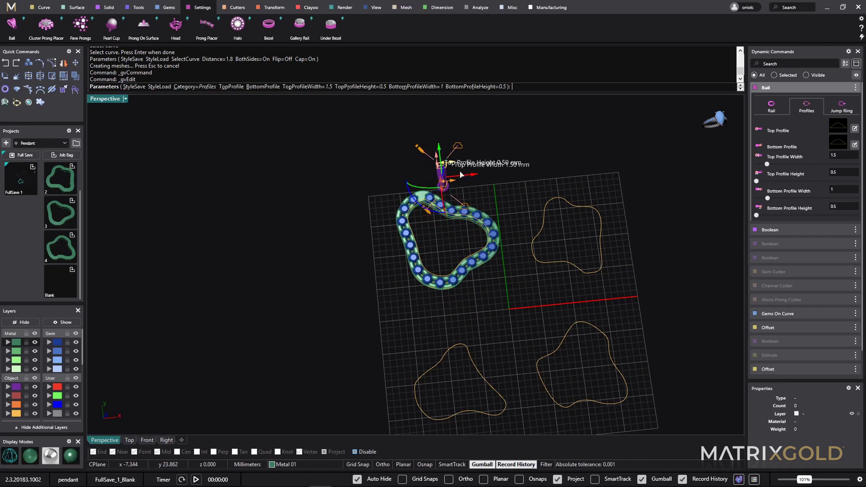
{"action": "left_click_drag", "start_coordinate": [459, 177], "coordinate": [438, 180]}
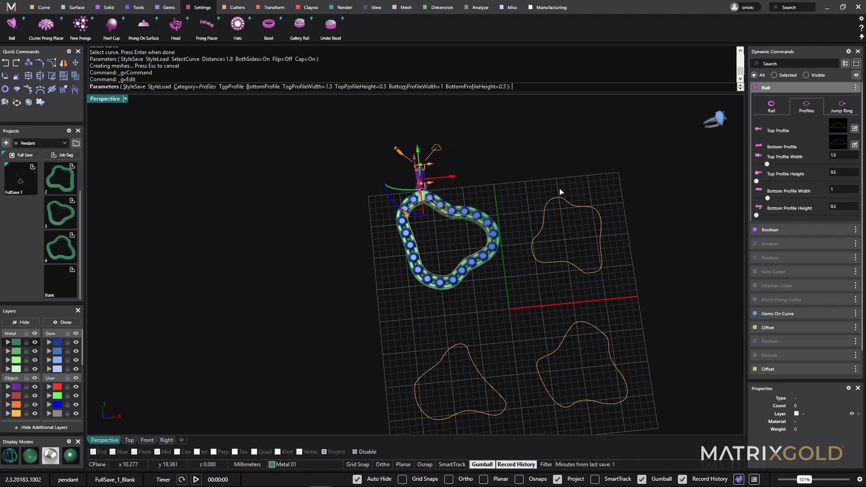
{"action": "right_click", "coordinate": [559, 187]}
{"action": "right_click_drag", "start_coordinate": [545, 256], "coordinate": [479, 364]}
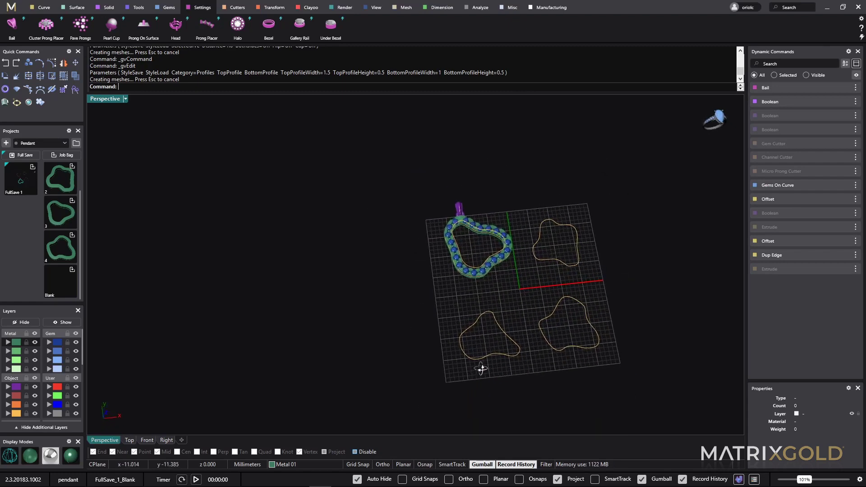
Draw an ellipse centred on the origin in the Top view, with its longer axis along Y
{"action": "right_click_drag", "start_coordinate": [579, 334], "coordinate": [562, 305], "text": "shift"}
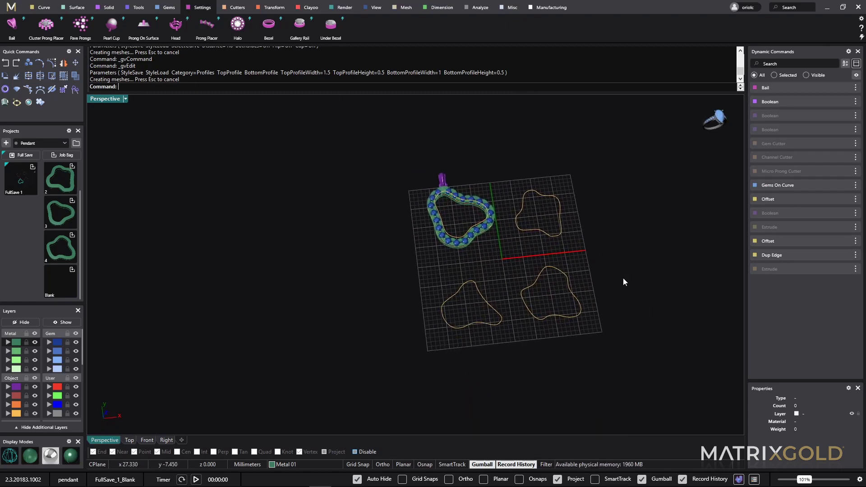
{"action": "left_click", "coordinate": [130, 439]}
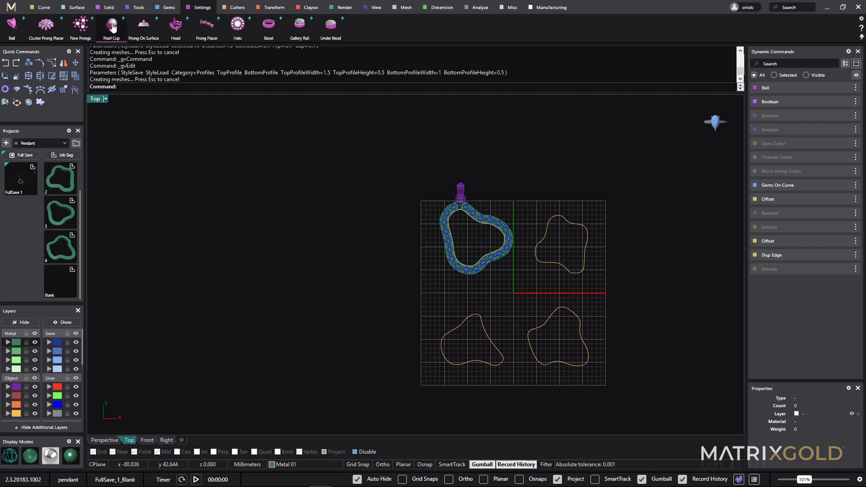
{"action": "left_click", "coordinate": [42, 7]}
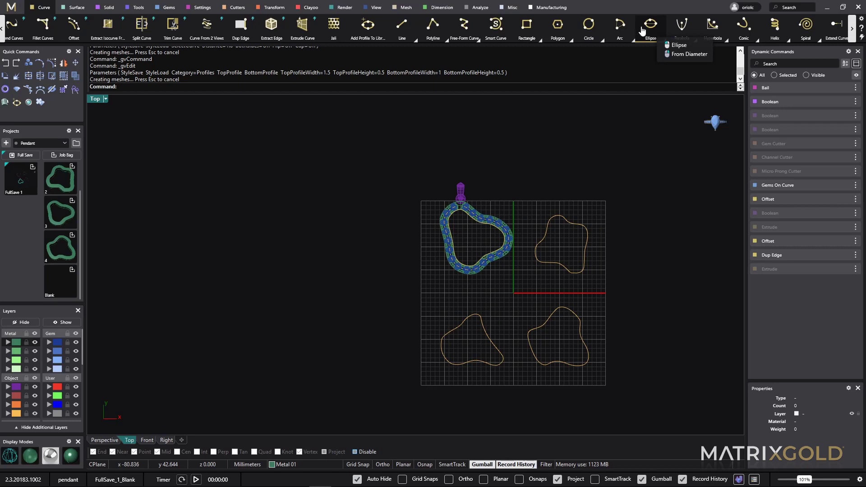
{"action": "left_click", "coordinate": [648, 33]}
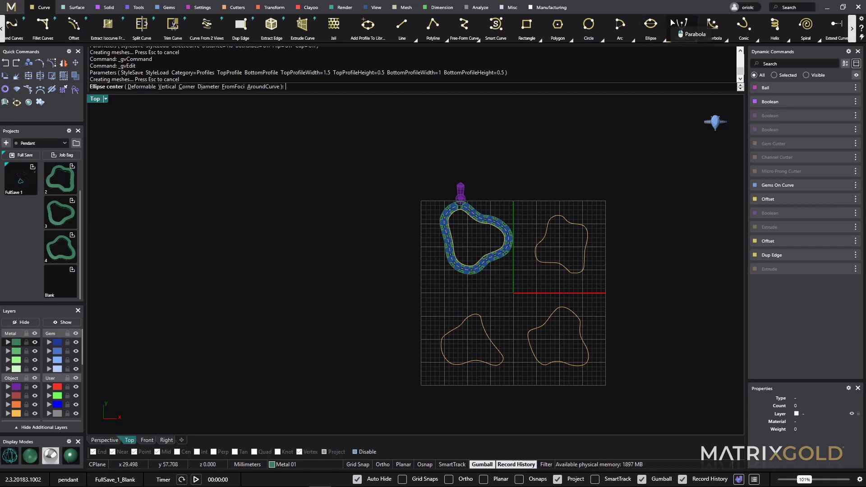
{"action": "left_click", "coordinate": [514, 293]}
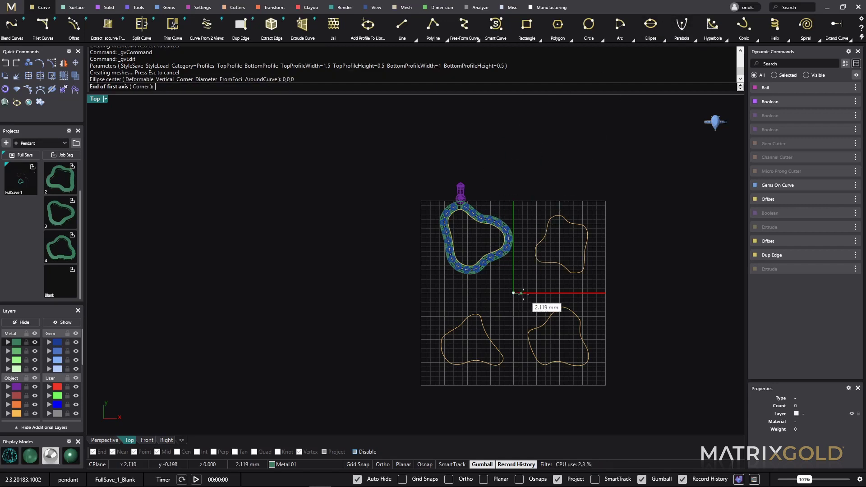
{"action": "left_click", "coordinate": [533, 293]}
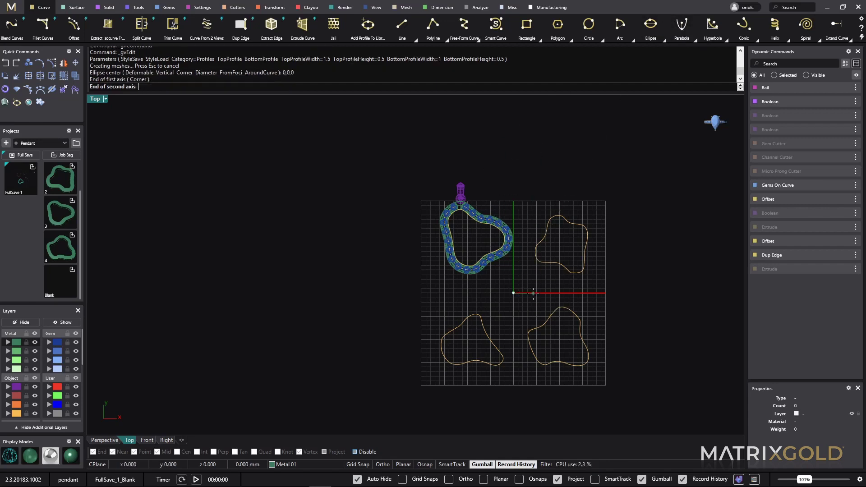
{"action": "left_click", "coordinate": [514, 262]}
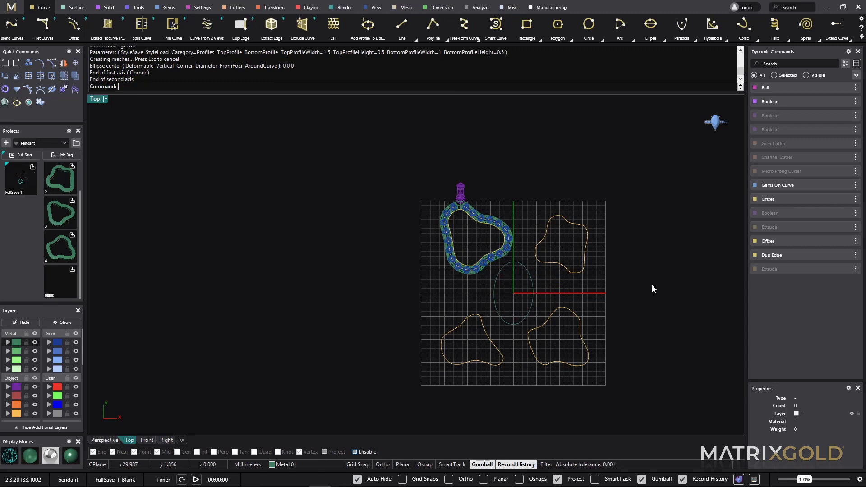
Edit the first Extrude and replace its source curve with the ellipse at the origin
{"action": "left_click", "coordinate": [840, 269]}
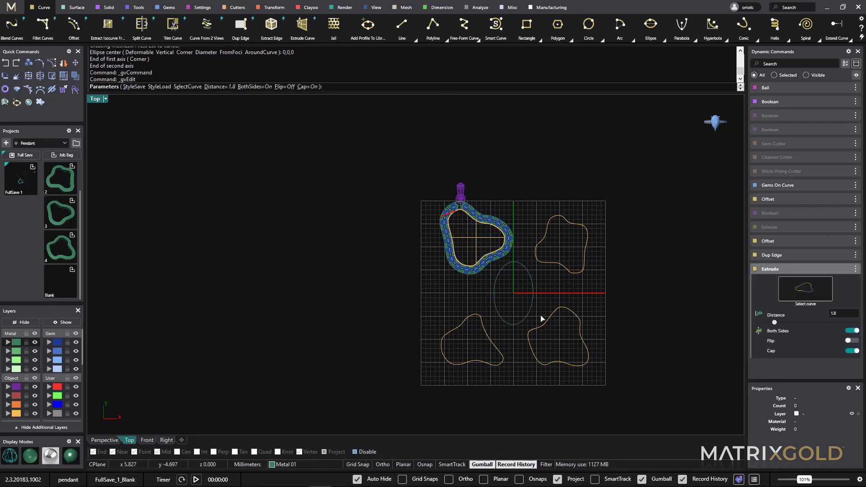
{"action": "left_click", "coordinate": [791, 288]}
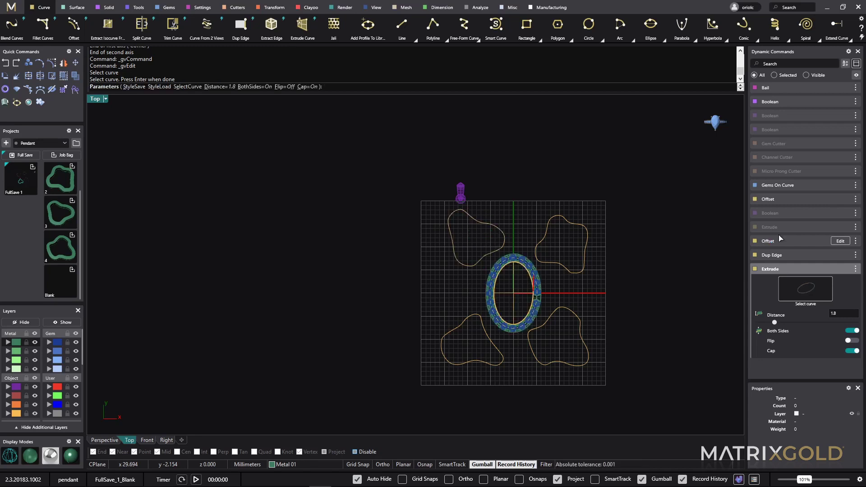
{"action": "left_click", "coordinate": [673, 283]}
{"action": "key", "text": "Return"}
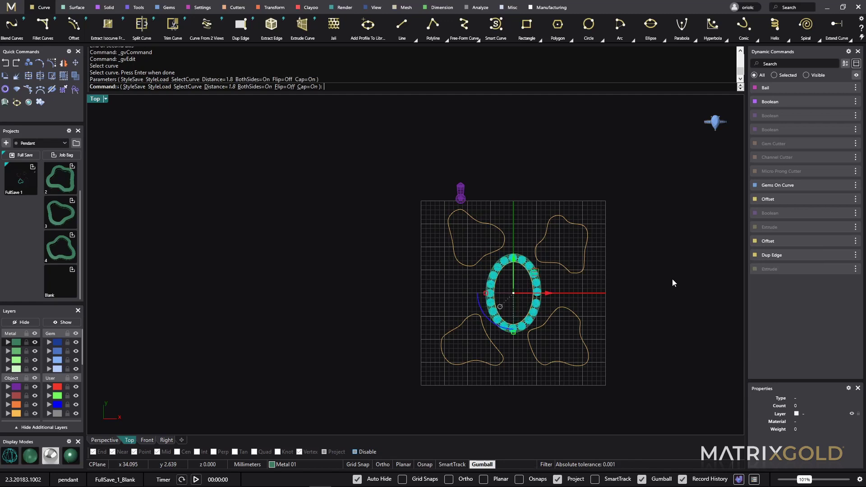
Edit Gems On Curve and shift the start position to 0.043 to even out the gem gap on the oval band
{"action": "scroll", "coordinate": [582, 295], "scroll_direction": "up", "scroll_amount": 5}
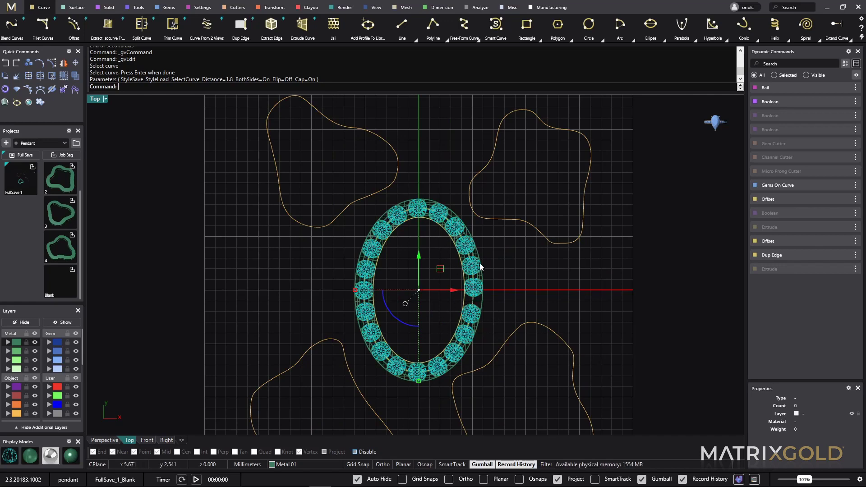
{"action": "mouse_move", "coordinate": [818, 213]}
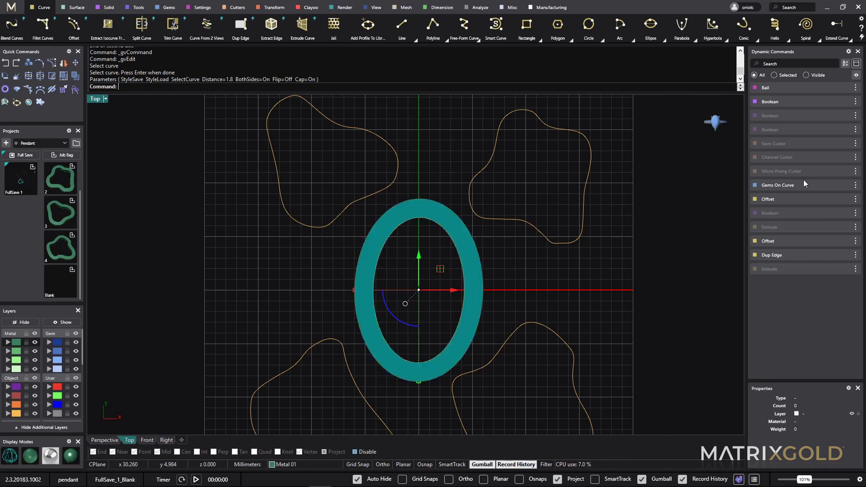
{"action": "left_click", "coordinate": [840, 185]}
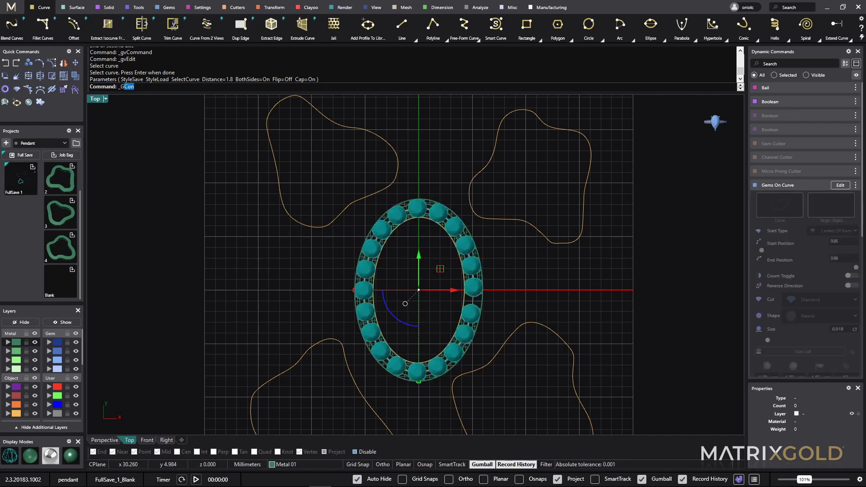
{"action": "scroll", "coordinate": [474, 310], "scroll_direction": "up", "scroll_amount": 10}
{"action": "scroll", "coordinate": [463, 323], "scroll_direction": "up", "scroll_amount": 3}
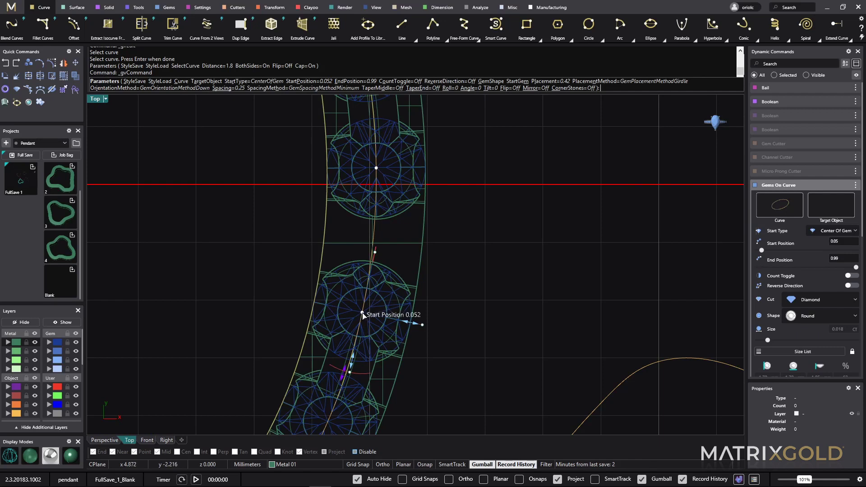
{"action": "left_click_drag", "start_coordinate": [363, 314], "coordinate": [374, 297]}
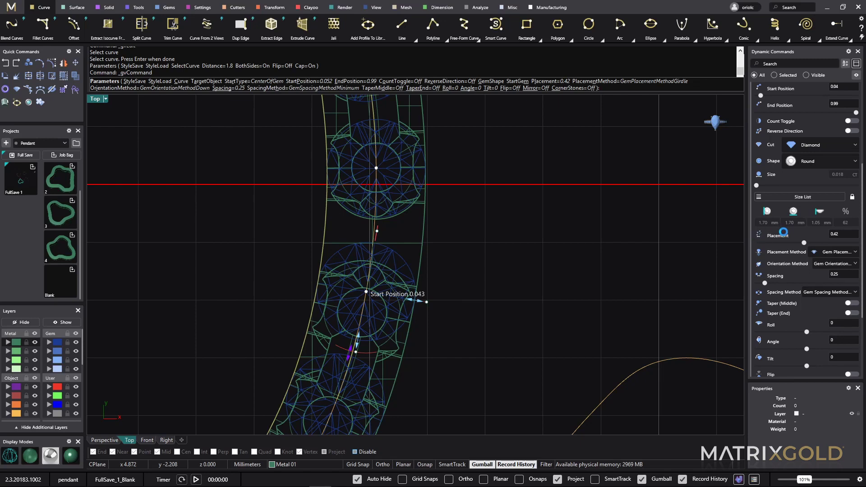
{"action": "key", "text": "Return"}
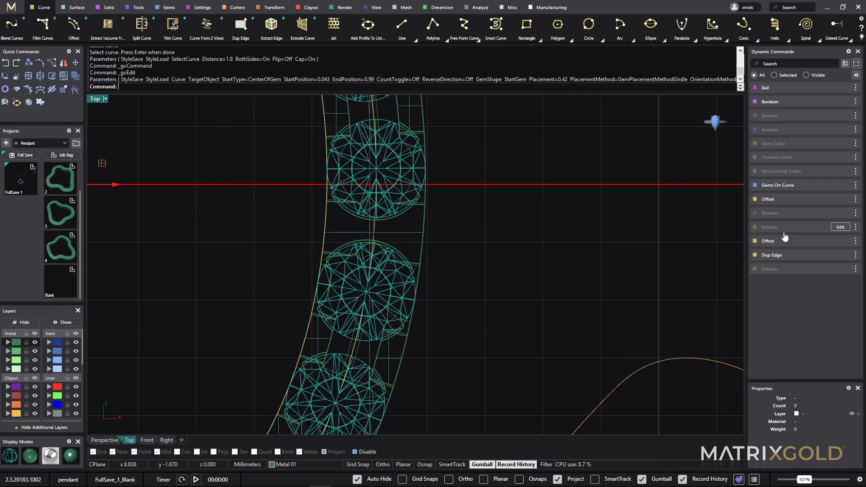
Edit the Bail and move it onto the Y axis at the positive Y tip of the oval band
{"action": "scroll", "coordinate": [403, 216], "scroll_direction": "down", "scroll_amount": 5}
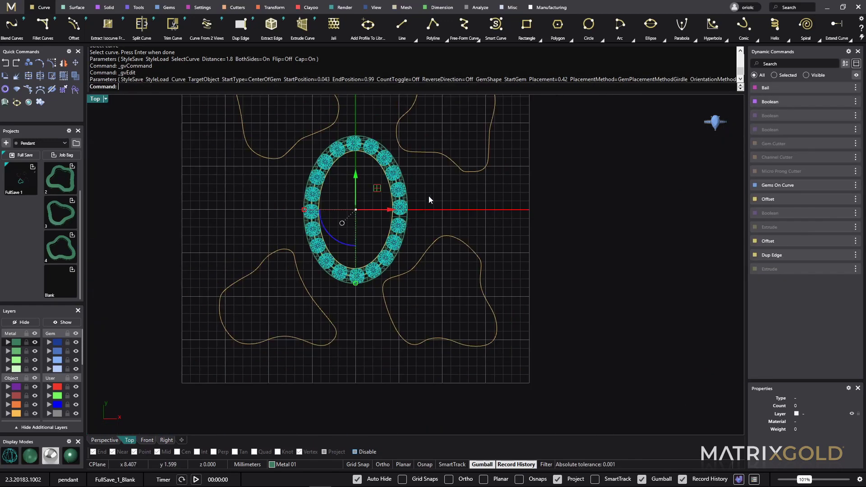
{"action": "right_click_drag", "start_coordinate": [429, 199], "coordinate": [464, 367]}
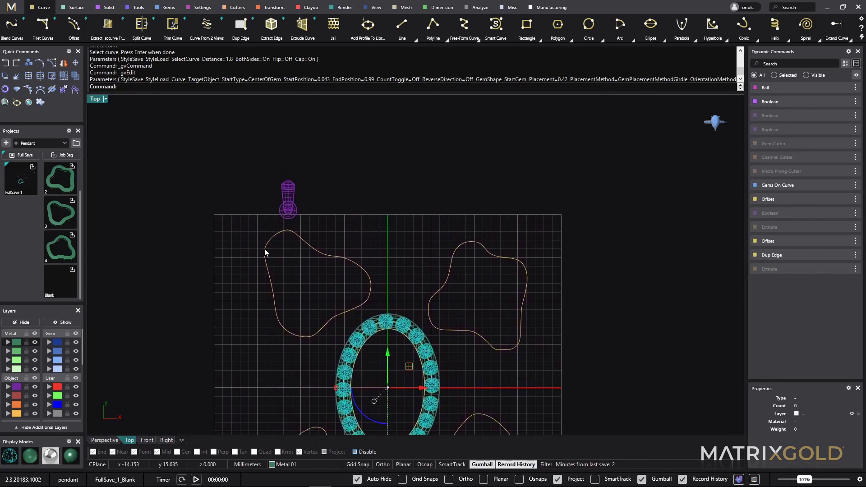
{"action": "left_click", "coordinate": [839, 87]}
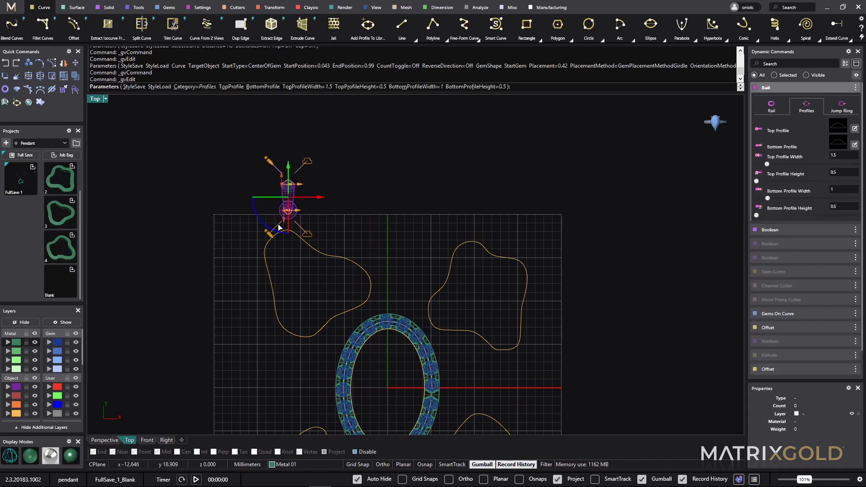
{"action": "left_click_drag", "start_coordinate": [309, 203], "coordinate": [412, 208]}
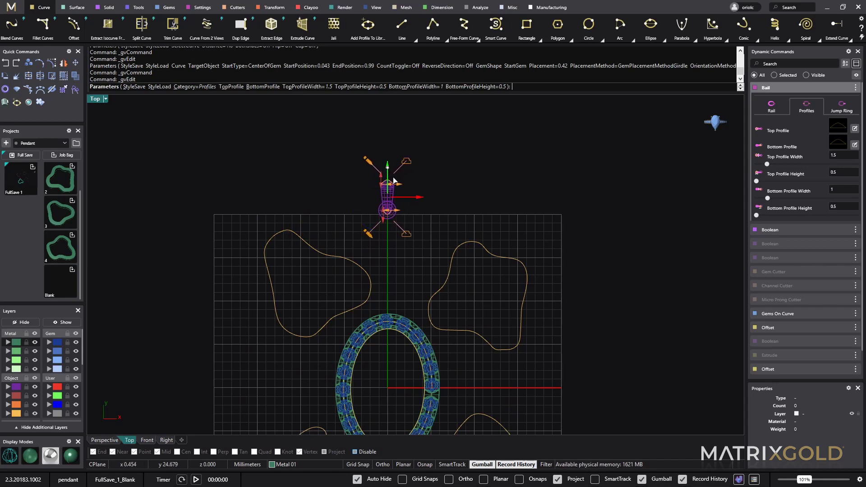
{"action": "left_click_drag", "start_coordinate": [393, 175], "coordinate": [406, 266]}
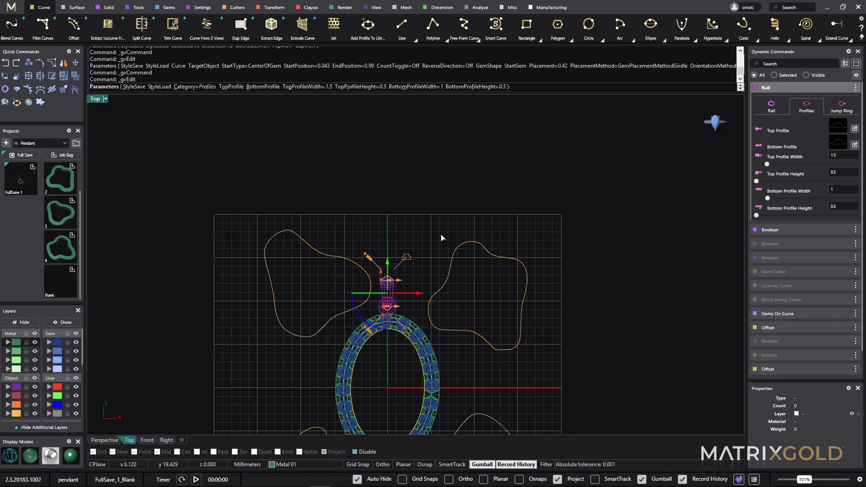
{"action": "right_click_drag", "start_coordinate": [443, 238], "coordinate": [452, 167]}
{"action": "right_click", "coordinate": [554, 206]}
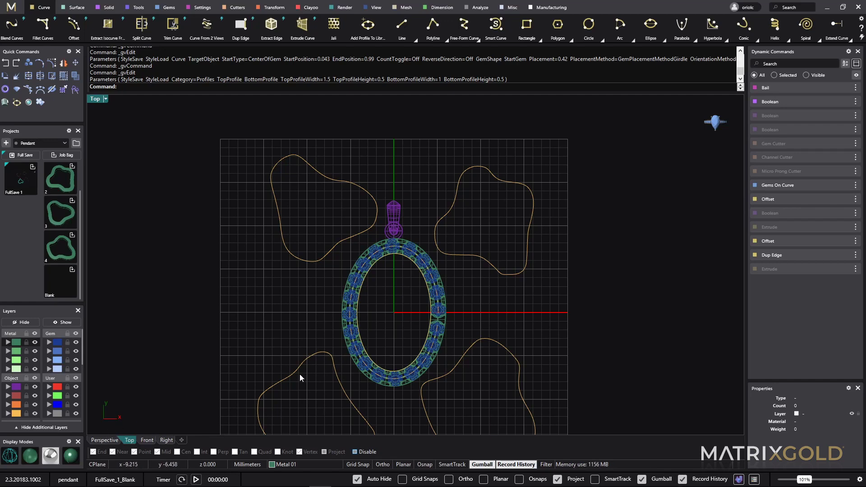
Examine the rebuilt oval pendant in perspective, including the gem spacing near the X axis and the bail position
{"action": "left_click", "coordinate": [103, 440]}
{"action": "right_click_drag", "start_coordinate": [317, 283], "coordinate": [486, 326]}
{"action": "right_click_drag", "start_coordinate": [610, 275], "coordinate": [543, 350]}
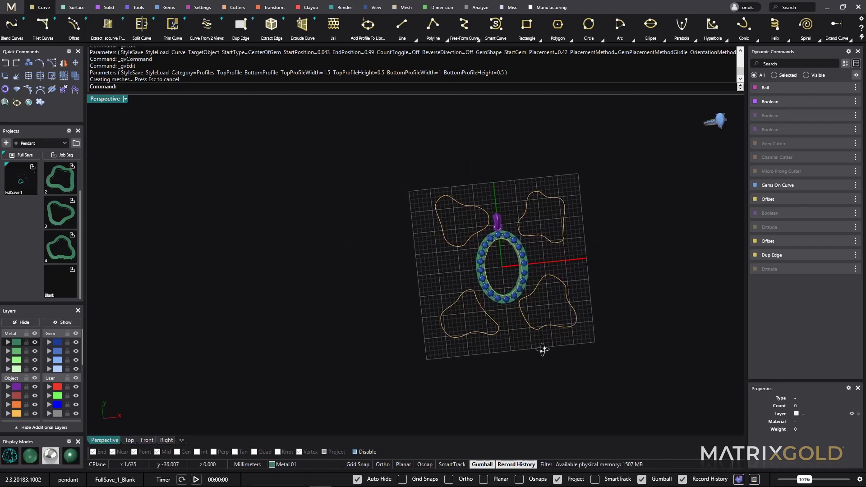
{"action": "right_click_drag", "start_coordinate": [599, 341], "coordinate": [545, 350]}
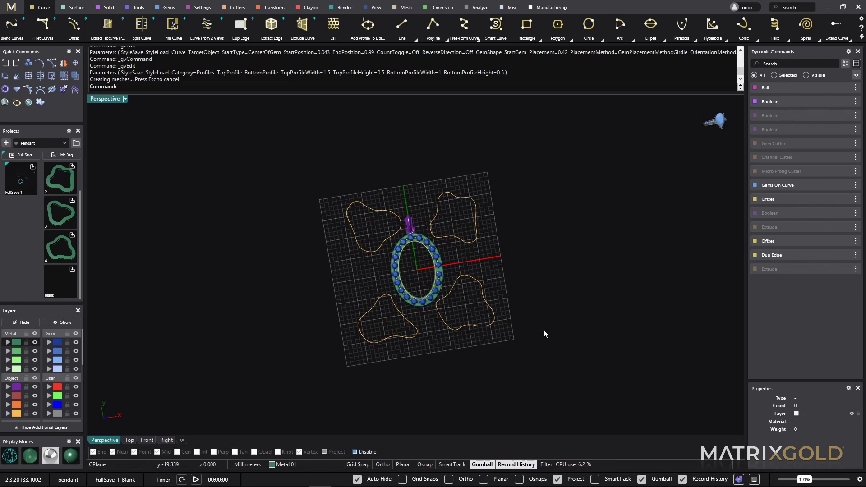
{"action": "right_click_drag", "start_coordinate": [532, 319], "coordinate": [451, 262]}
{"action": "scroll", "coordinate": [452, 261], "scroll_direction": "up", "scroll_amount": 10}
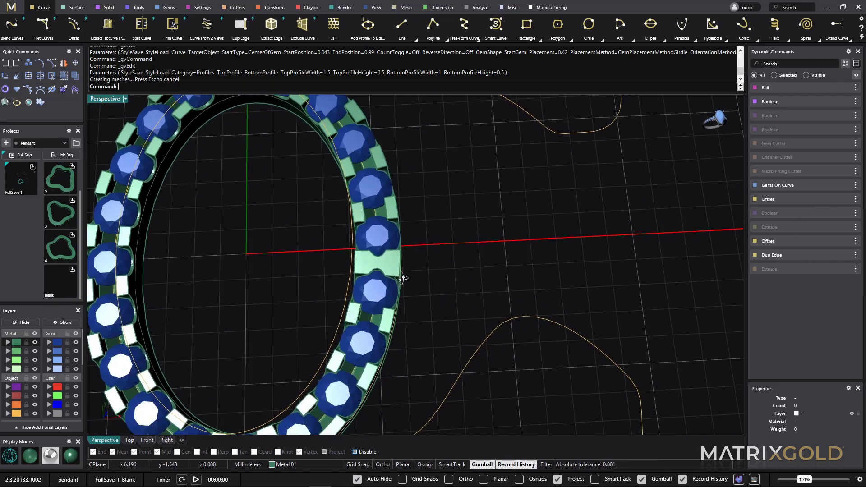
{"action": "right_click_drag", "start_coordinate": [402, 279], "coordinate": [385, 262]}
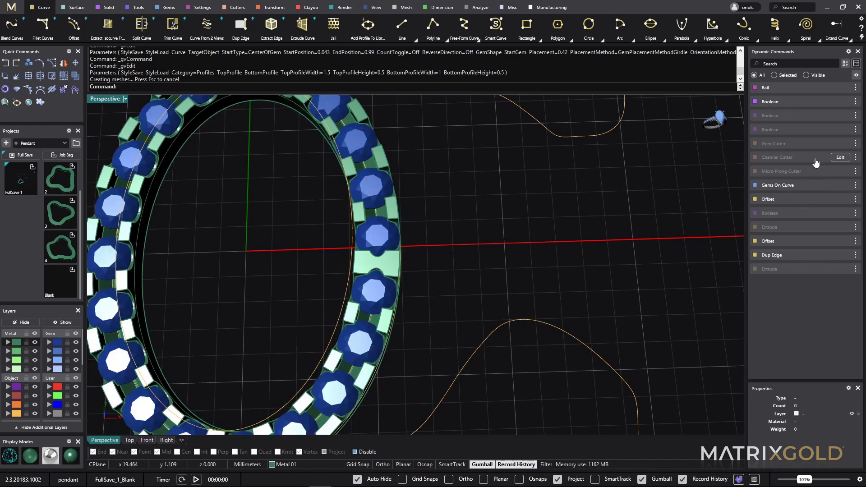
{"action": "mouse_move", "coordinate": [835, 157]}
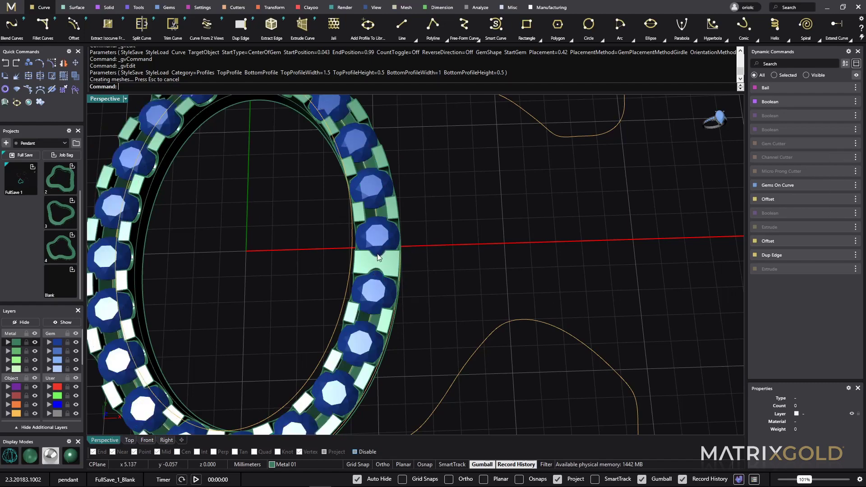
{"action": "scroll", "coordinate": [385, 296], "scroll_direction": "down", "scroll_amount": 5}
{"action": "right_click_drag", "start_coordinate": [397, 294], "coordinate": [410, 276]}
{"action": "scroll", "coordinate": [380, 255], "scroll_direction": "down", "scroll_amount": 3}
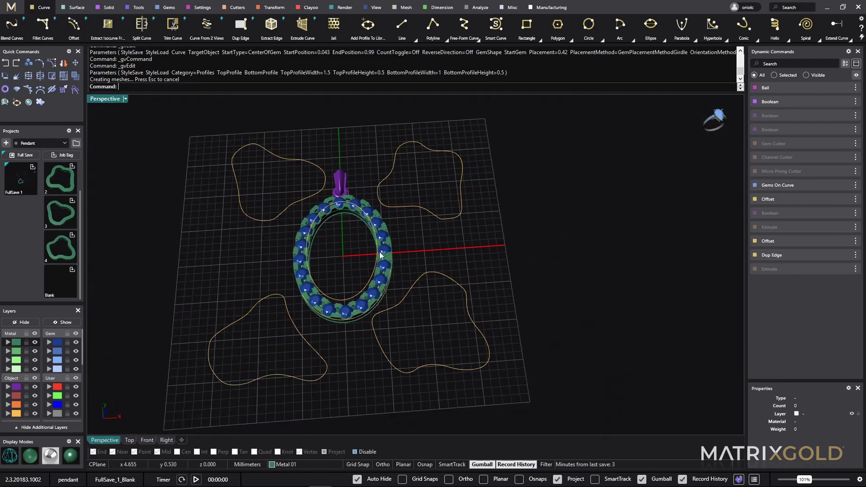
{"action": "right_click_drag", "start_coordinate": [372, 300], "coordinate": [403, 328]}
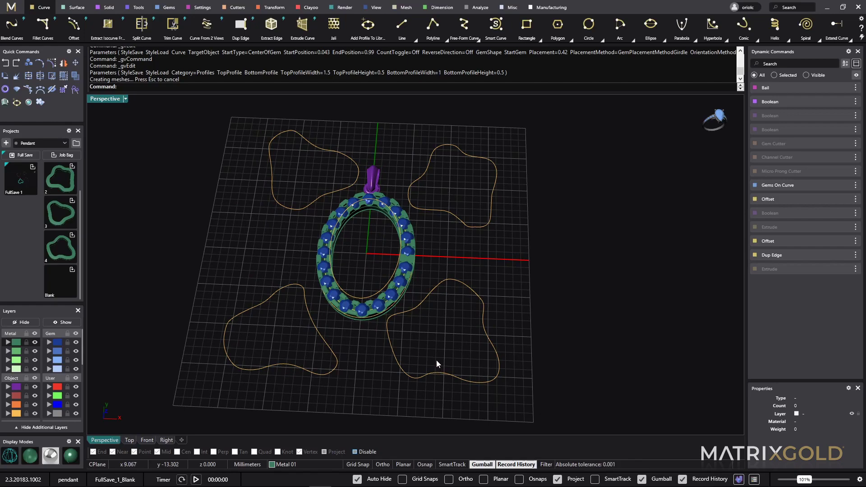
{"action": "right_click_drag", "start_coordinate": [429, 346], "coordinate": [455, 287]}
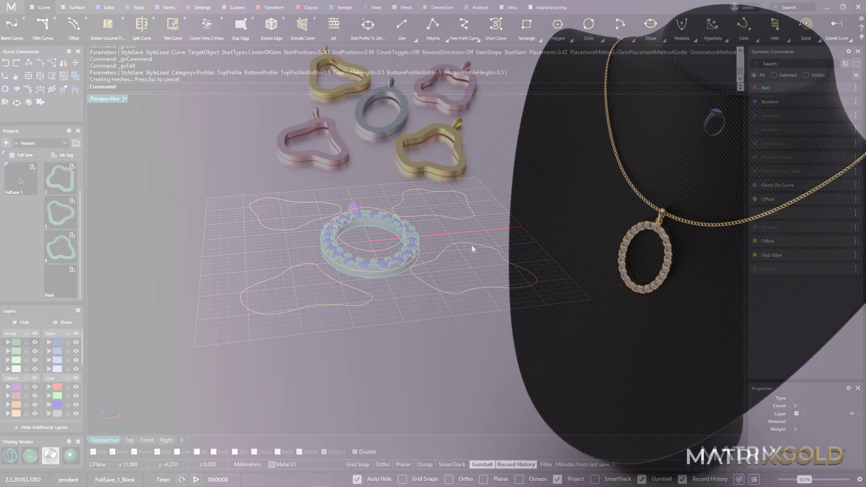